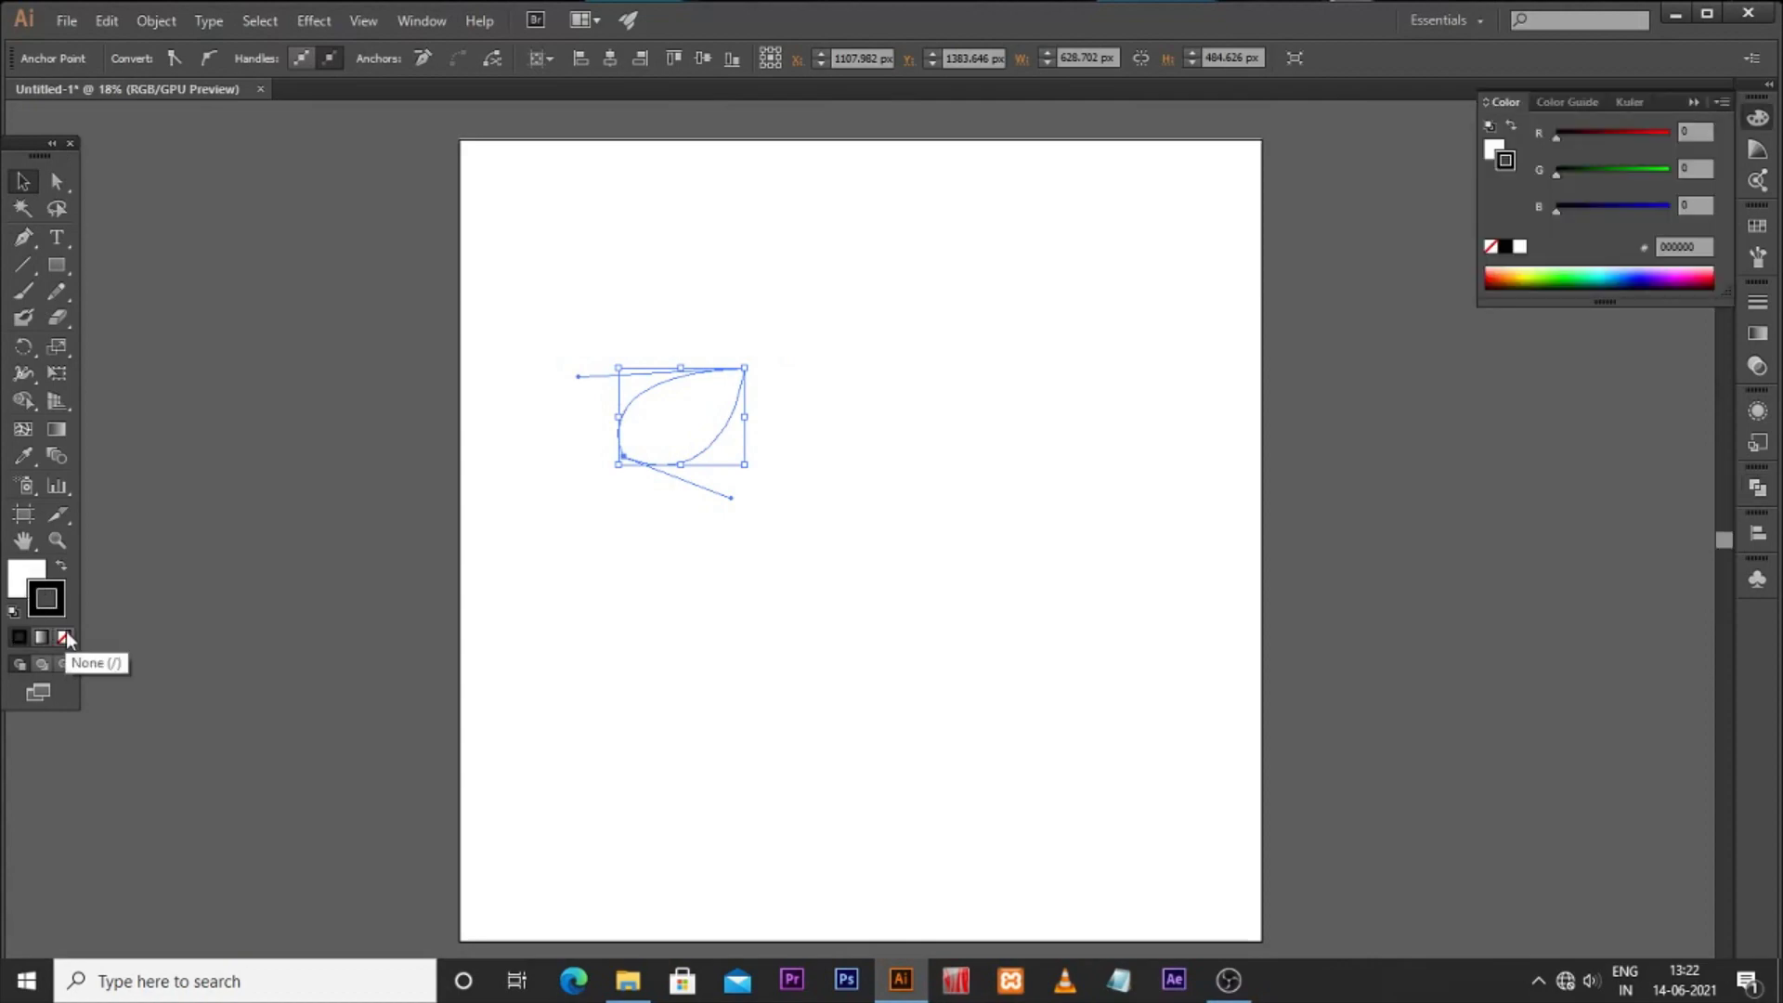
# Step: Fill the leaf shape with a medium green and give it no stroke
pyautogui.doubleClick(33, 579)
pyautogui.moveTo(1032, 313); pyautogui.dragTo(1116, 407)
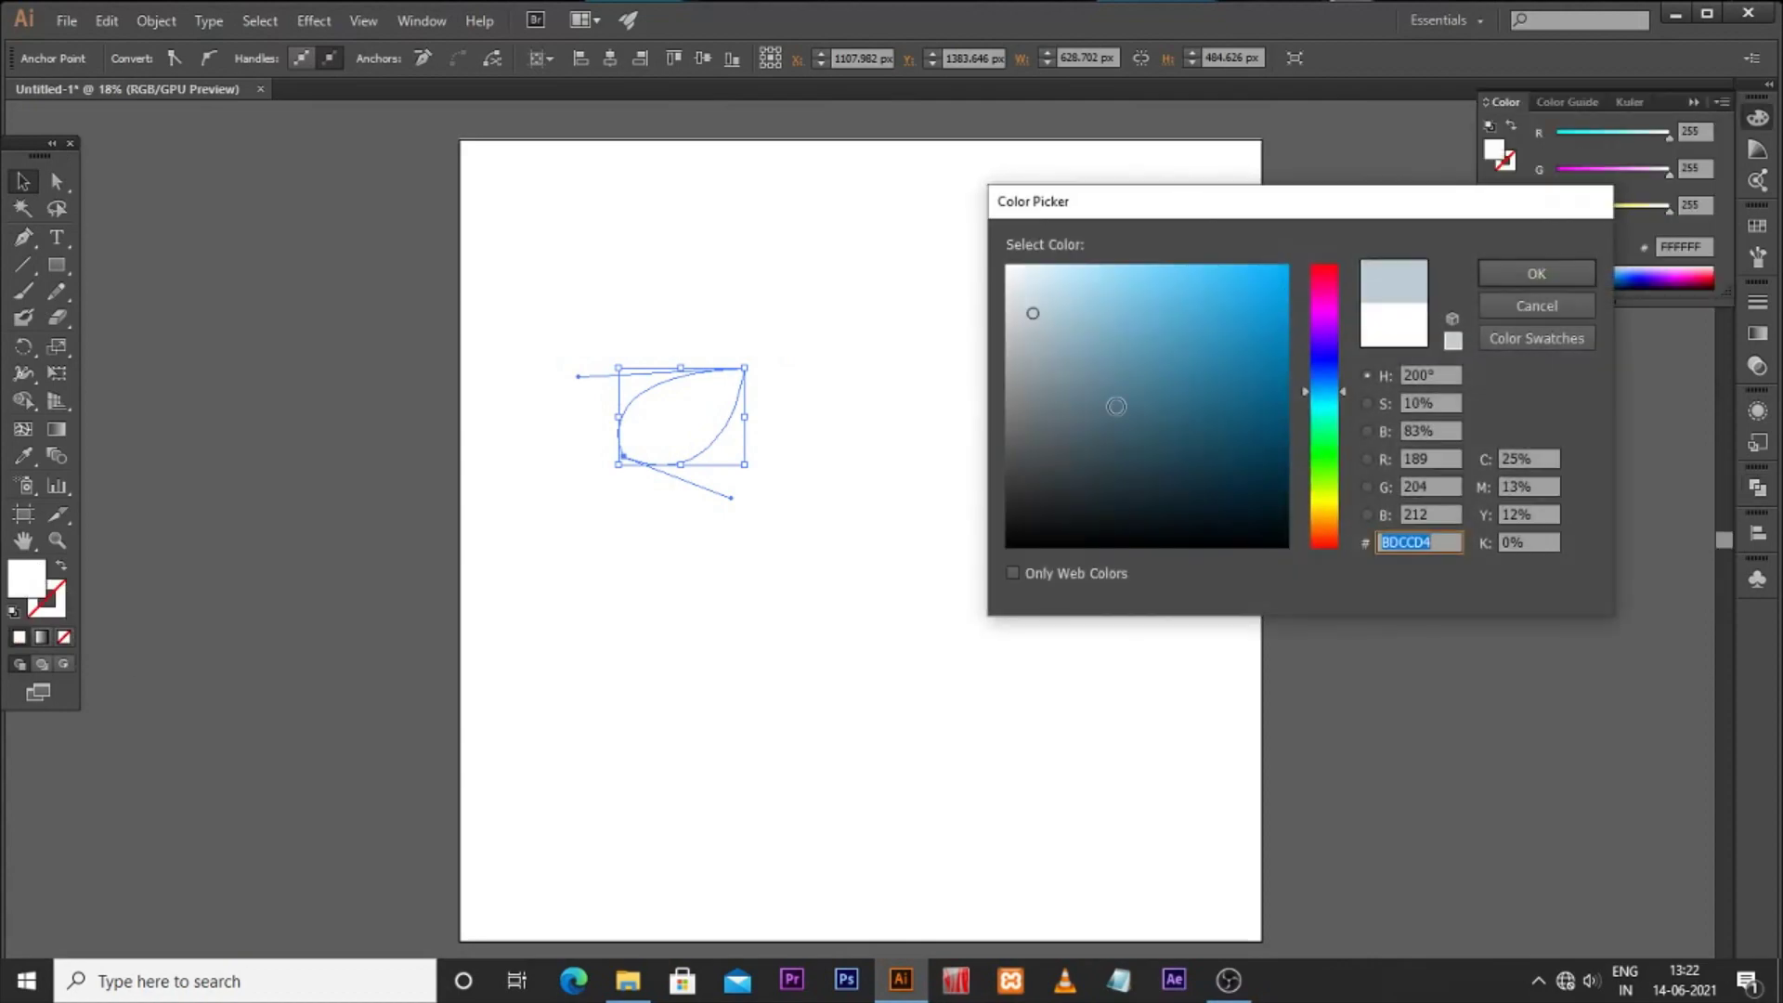
pyautogui.click(1324, 448)
pyautogui.moveTo(1253, 421); pyautogui.dragTo(1260, 390)
pyautogui.moveTo(1325, 458); pyautogui.dragTo(1330, 463)
pyautogui.click(1332, 466)
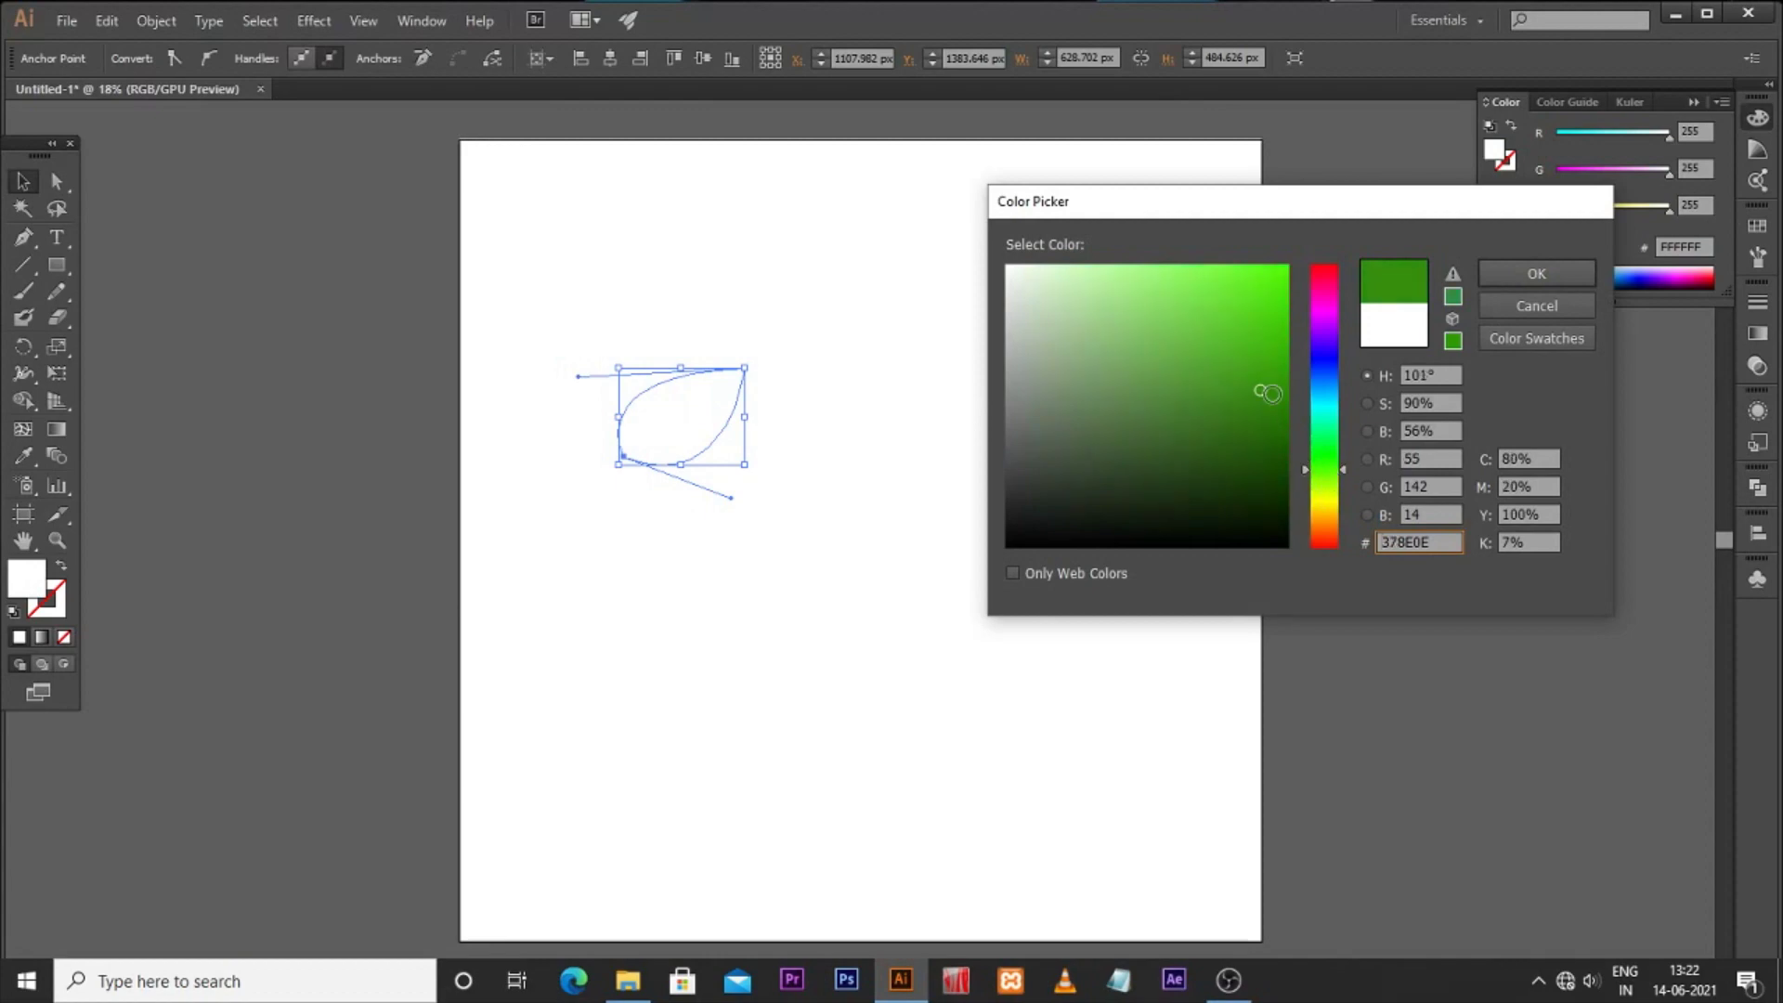
pyautogui.moveTo(1270, 394); pyautogui.dragTo(1278, 361)
pyautogui.click(1532, 275)
pyautogui.click(814, 537)
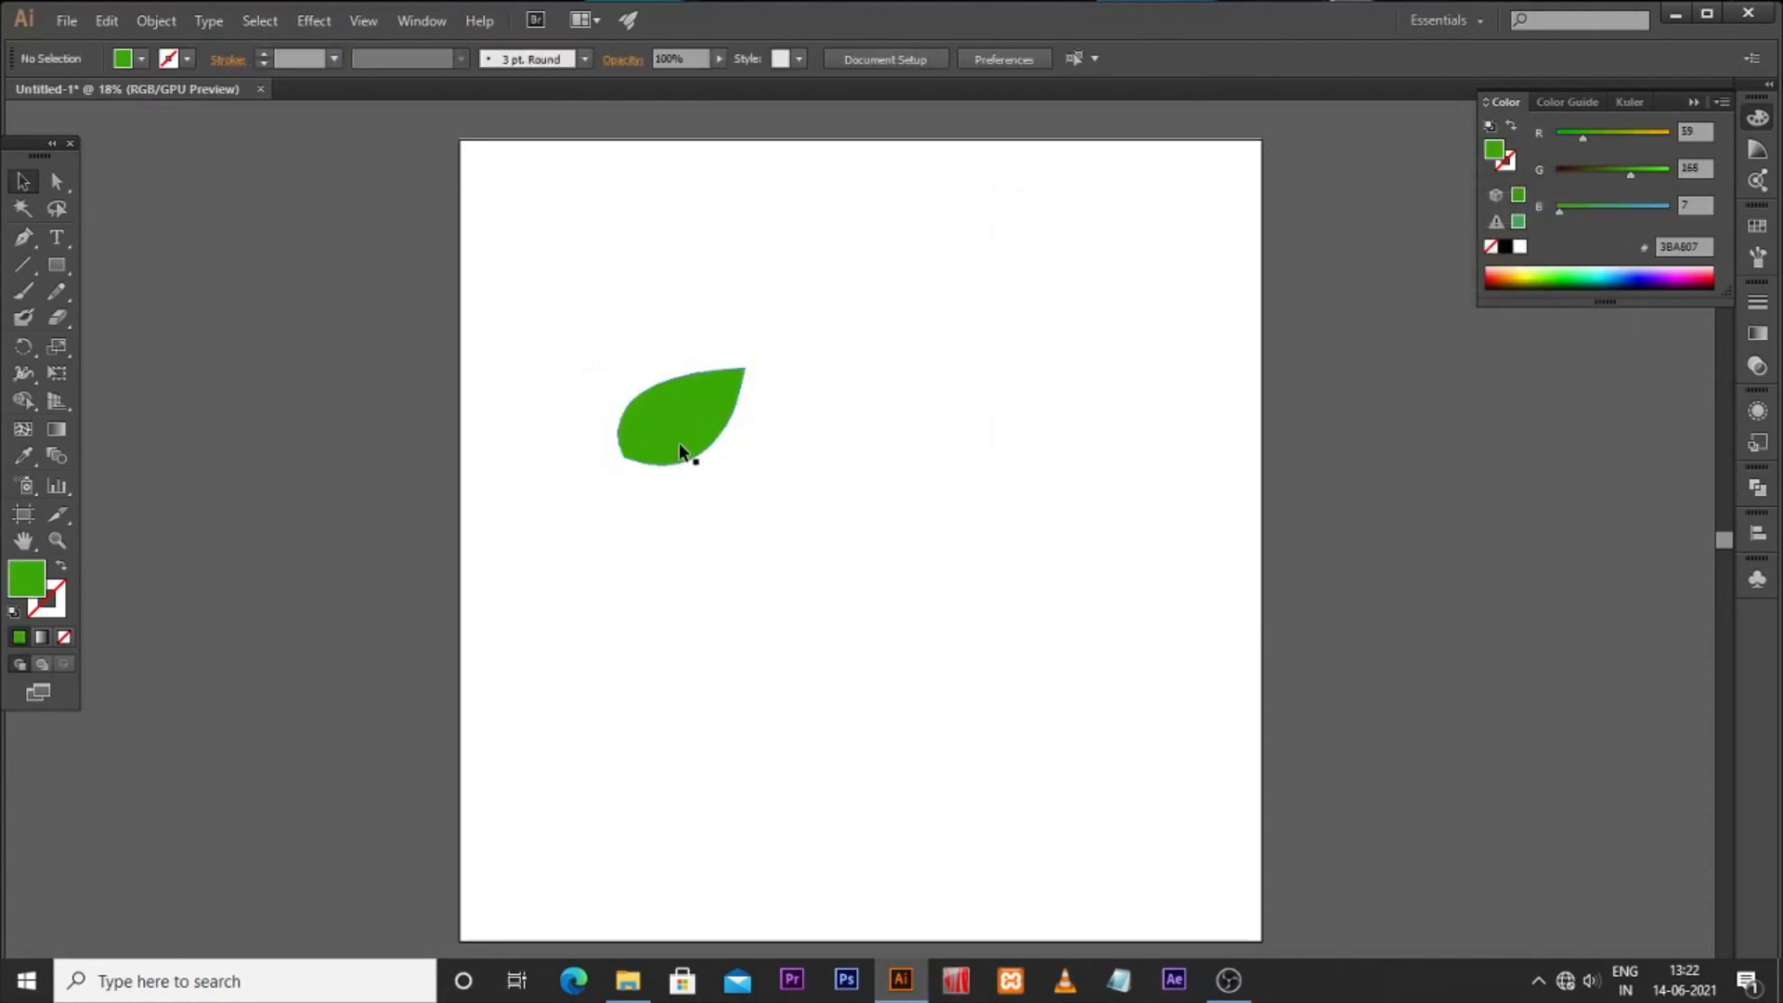
# Step: Paint a central vein with the Paintbrush from the leaf's base towards its tip, about 460 px wide and 302 px high
pyautogui.click(683, 450)
pyautogui.hotkey('ctrl', '+')
pyautogui.hotkey('ctrl', '+')
pyautogui.moveTo(320, 371); pyautogui.dragTo(418, 453)
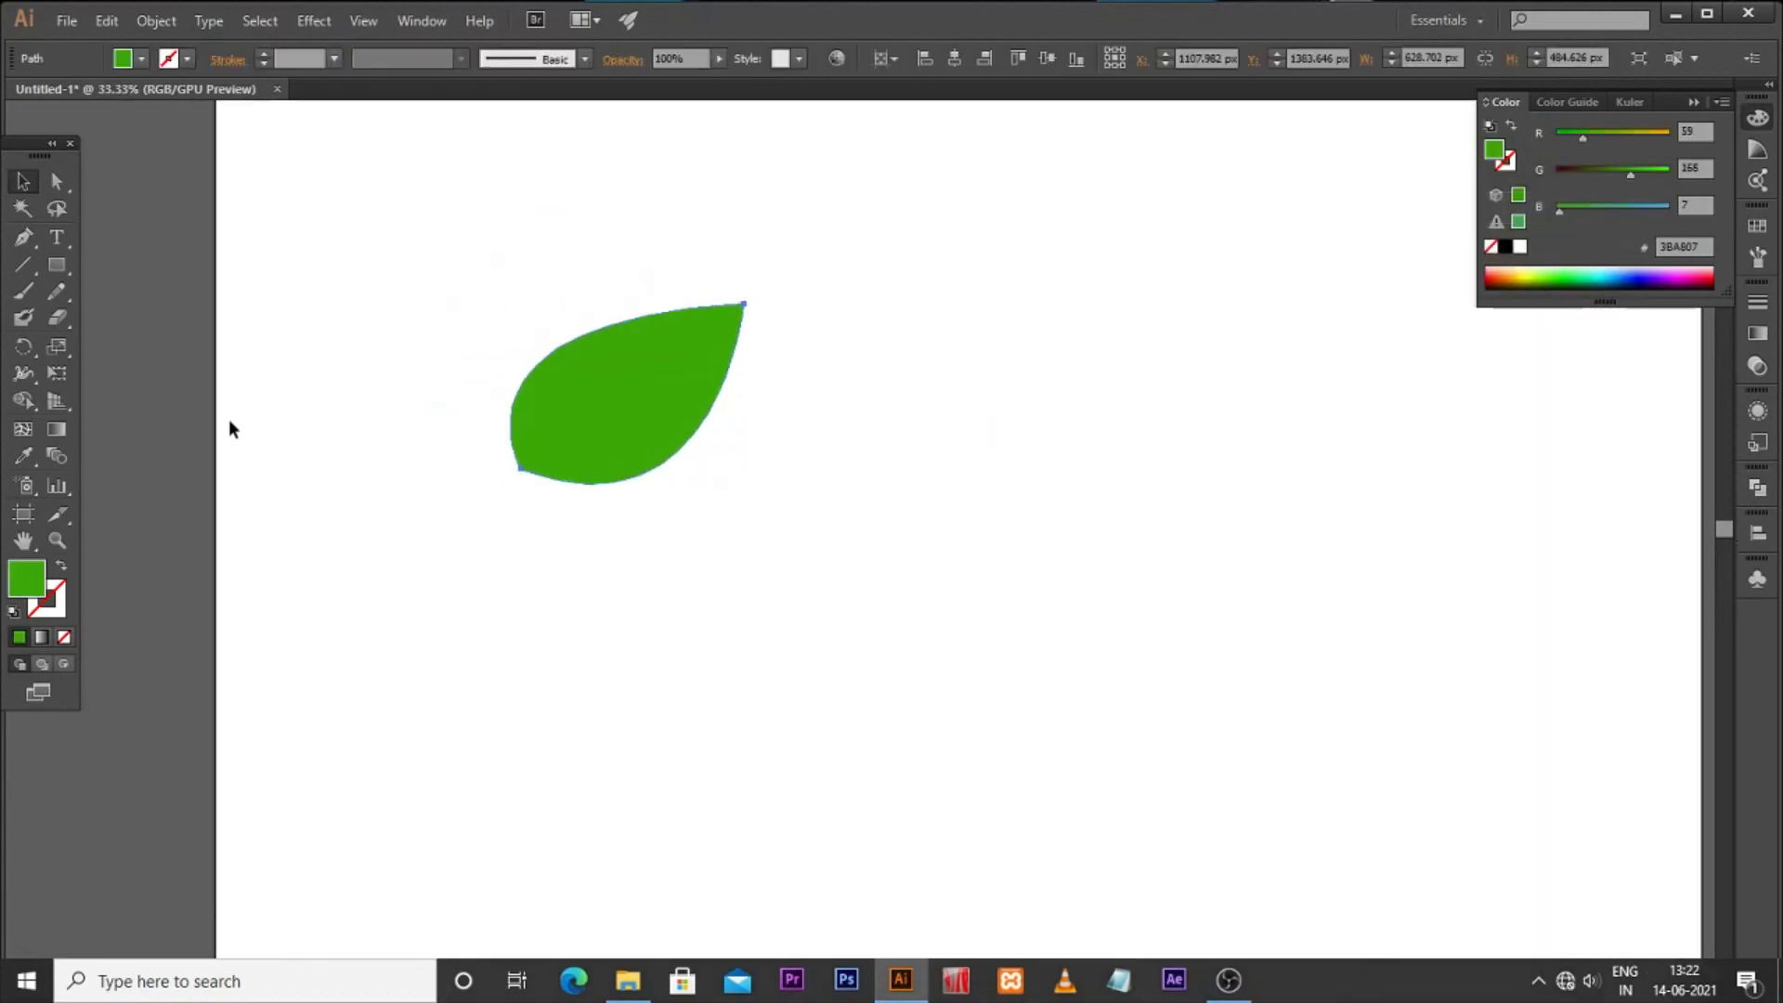
pyautogui.click(22, 293)
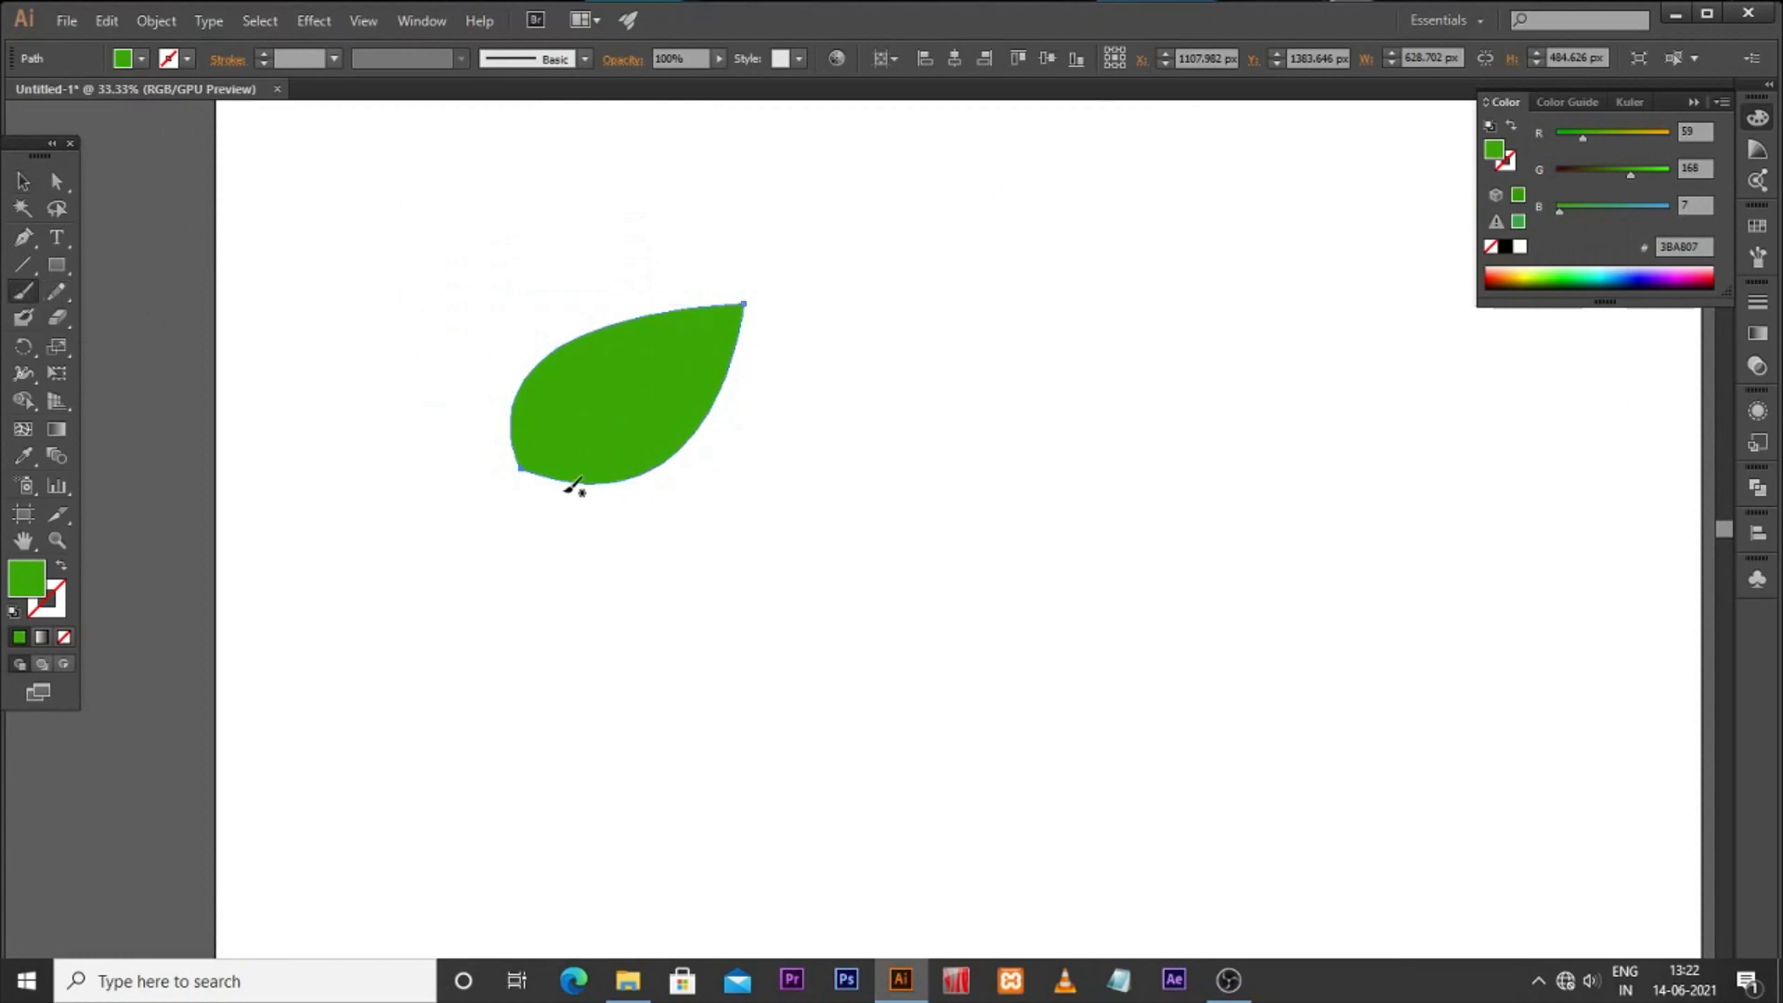
pyautogui.hotkey('ctrl', 'shift', 'a')
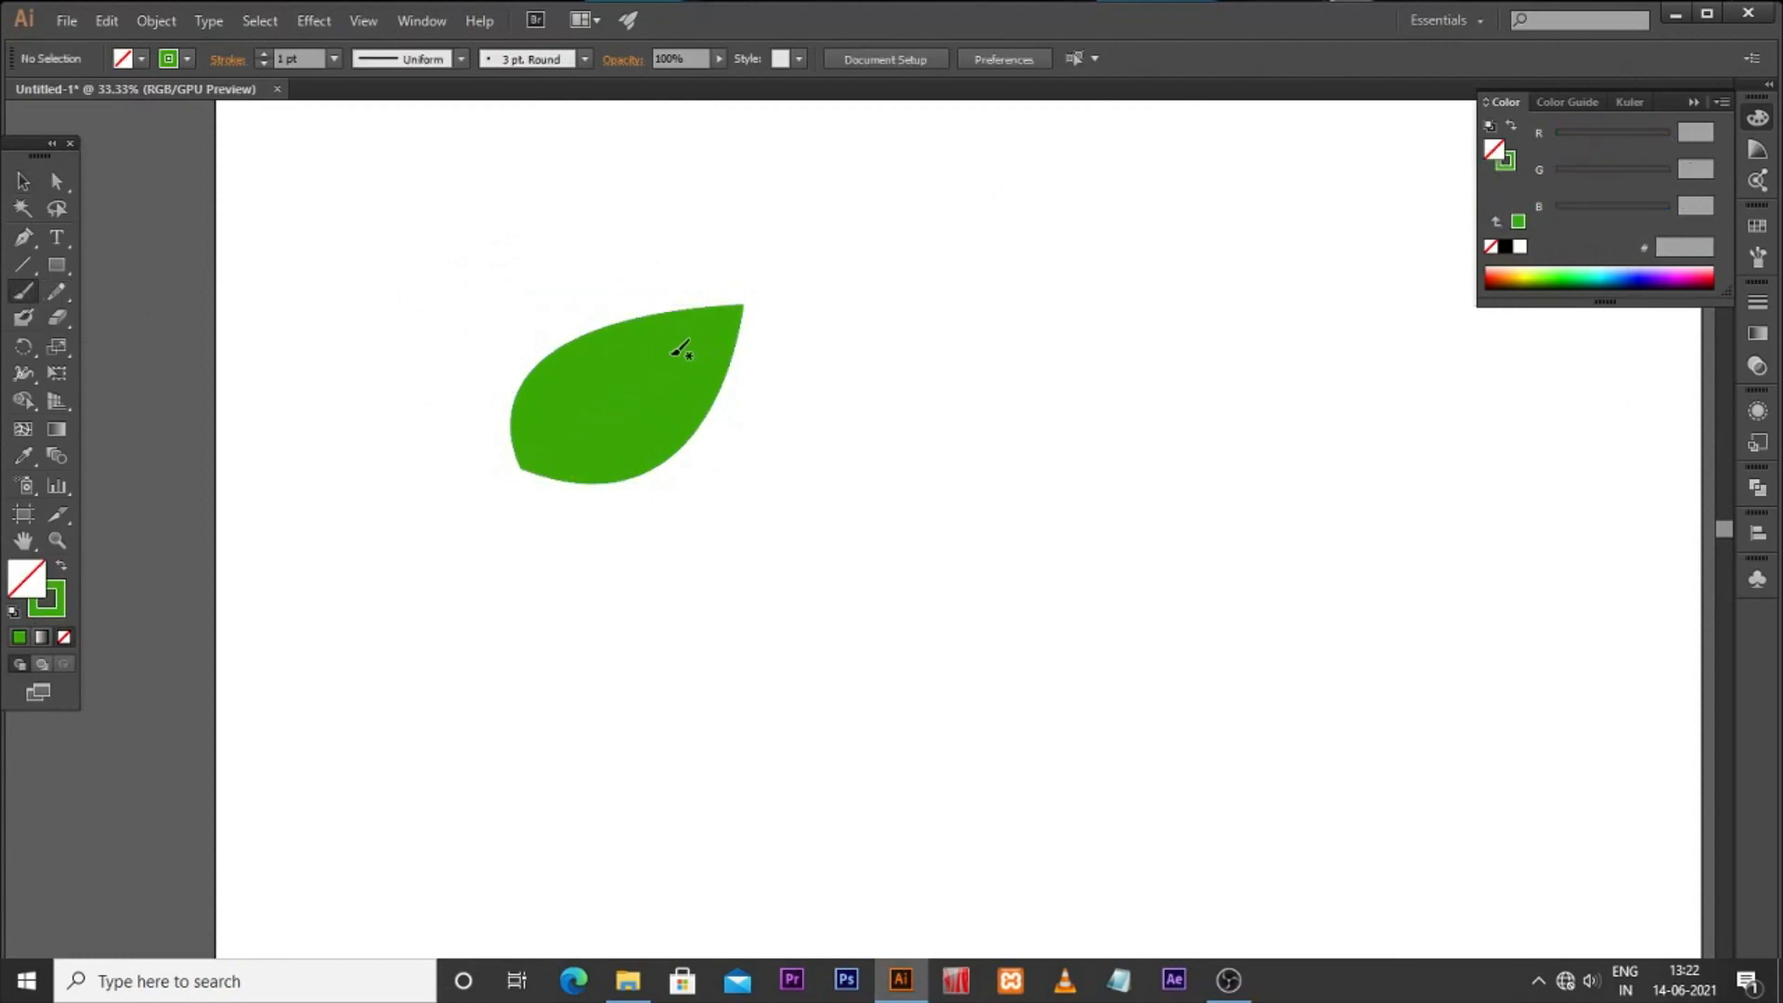
# Step: Set the central vein's stroke colour to dark green 173A05
pyautogui.click(23, 182)
pyautogui.click(634, 414)
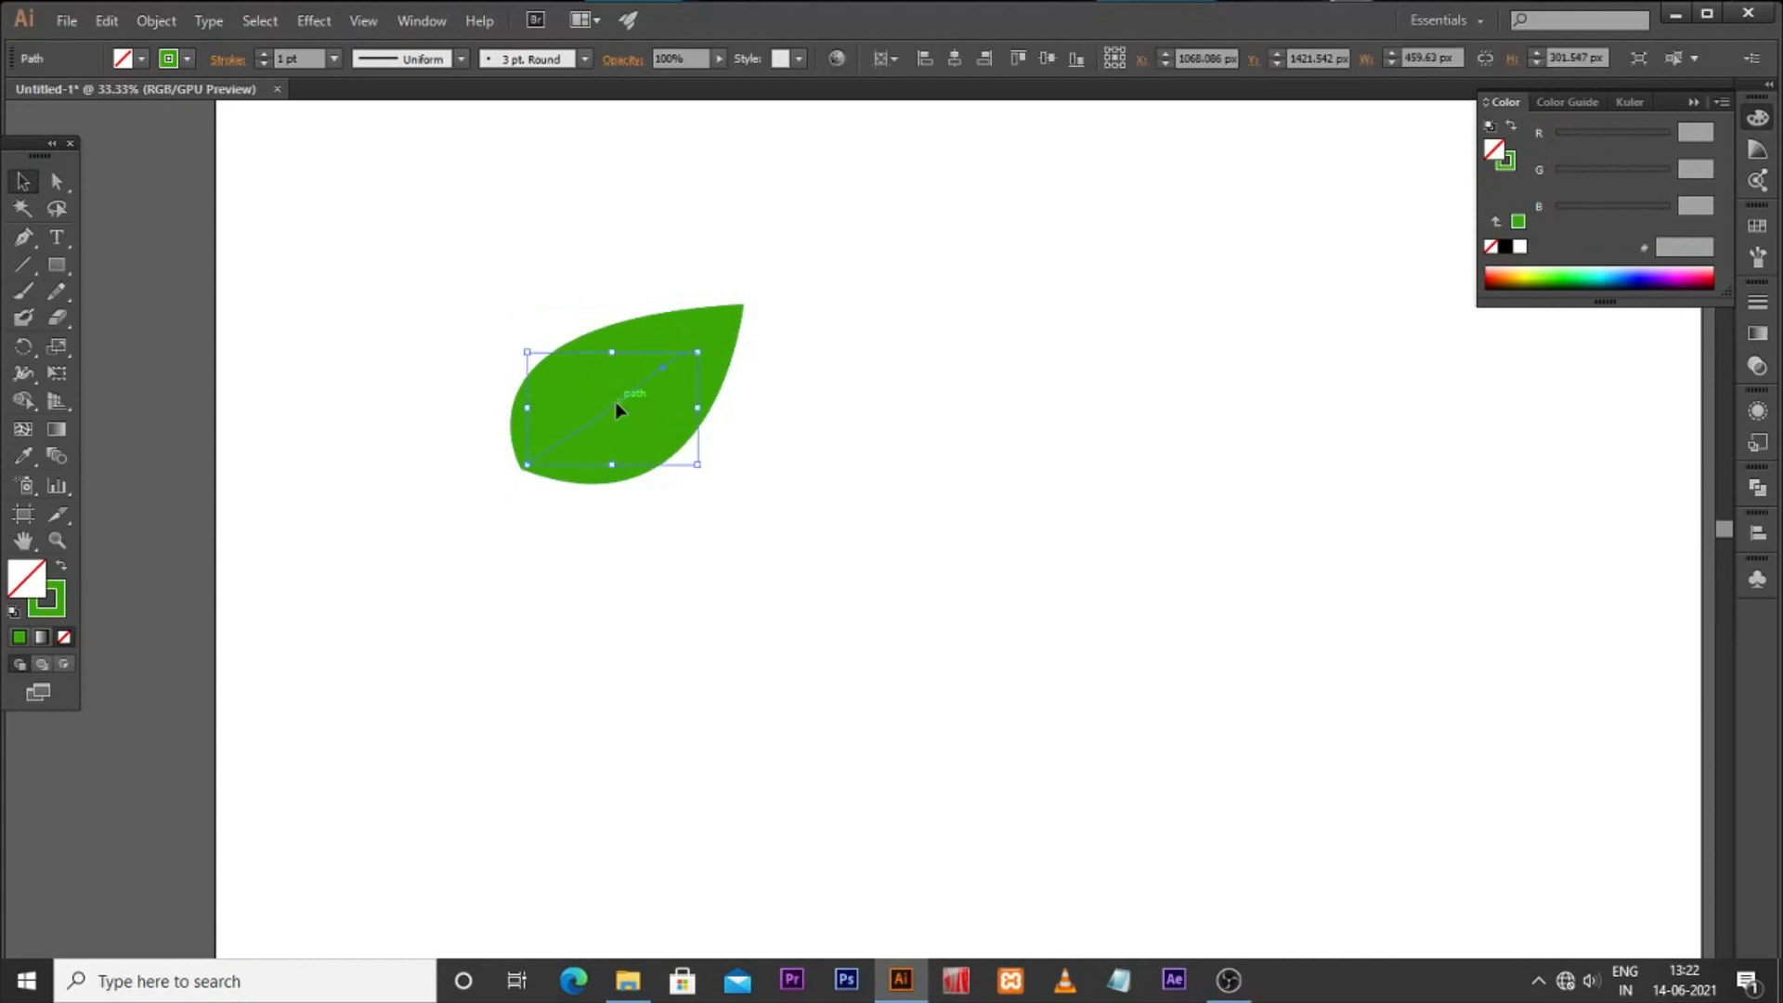
pyautogui.doubleClick(47, 599)
pyautogui.write('173A05')
pyautogui.press('Return')
pyautogui.click(789, 473)
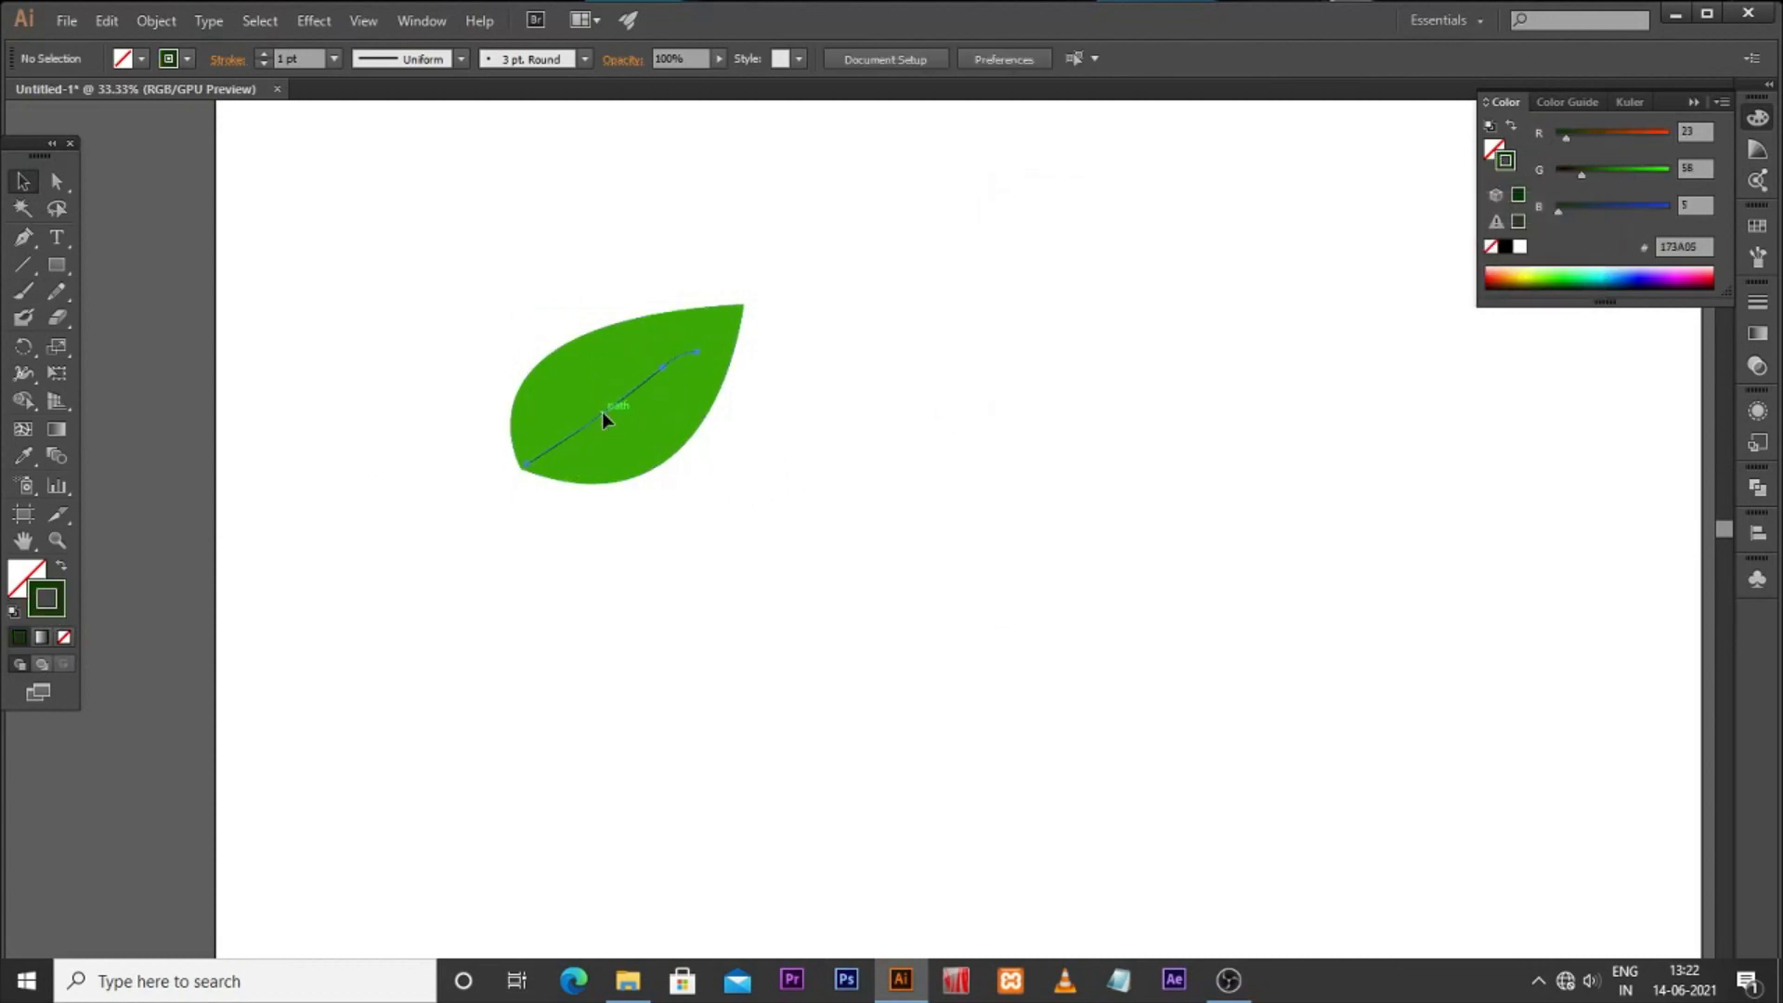
# Step: Paint six short side veins branching off the central vein, three above it and three below it
pyautogui.click(601, 411)
pyautogui.click(23, 290)
pyautogui.moveTo(549, 392); pyautogui.dragTo(552, 449)
pyautogui.moveTo(605, 371); pyautogui.dragTo(605, 412)
pyautogui.moveTo(643, 345); pyautogui.dragTo(643, 377)
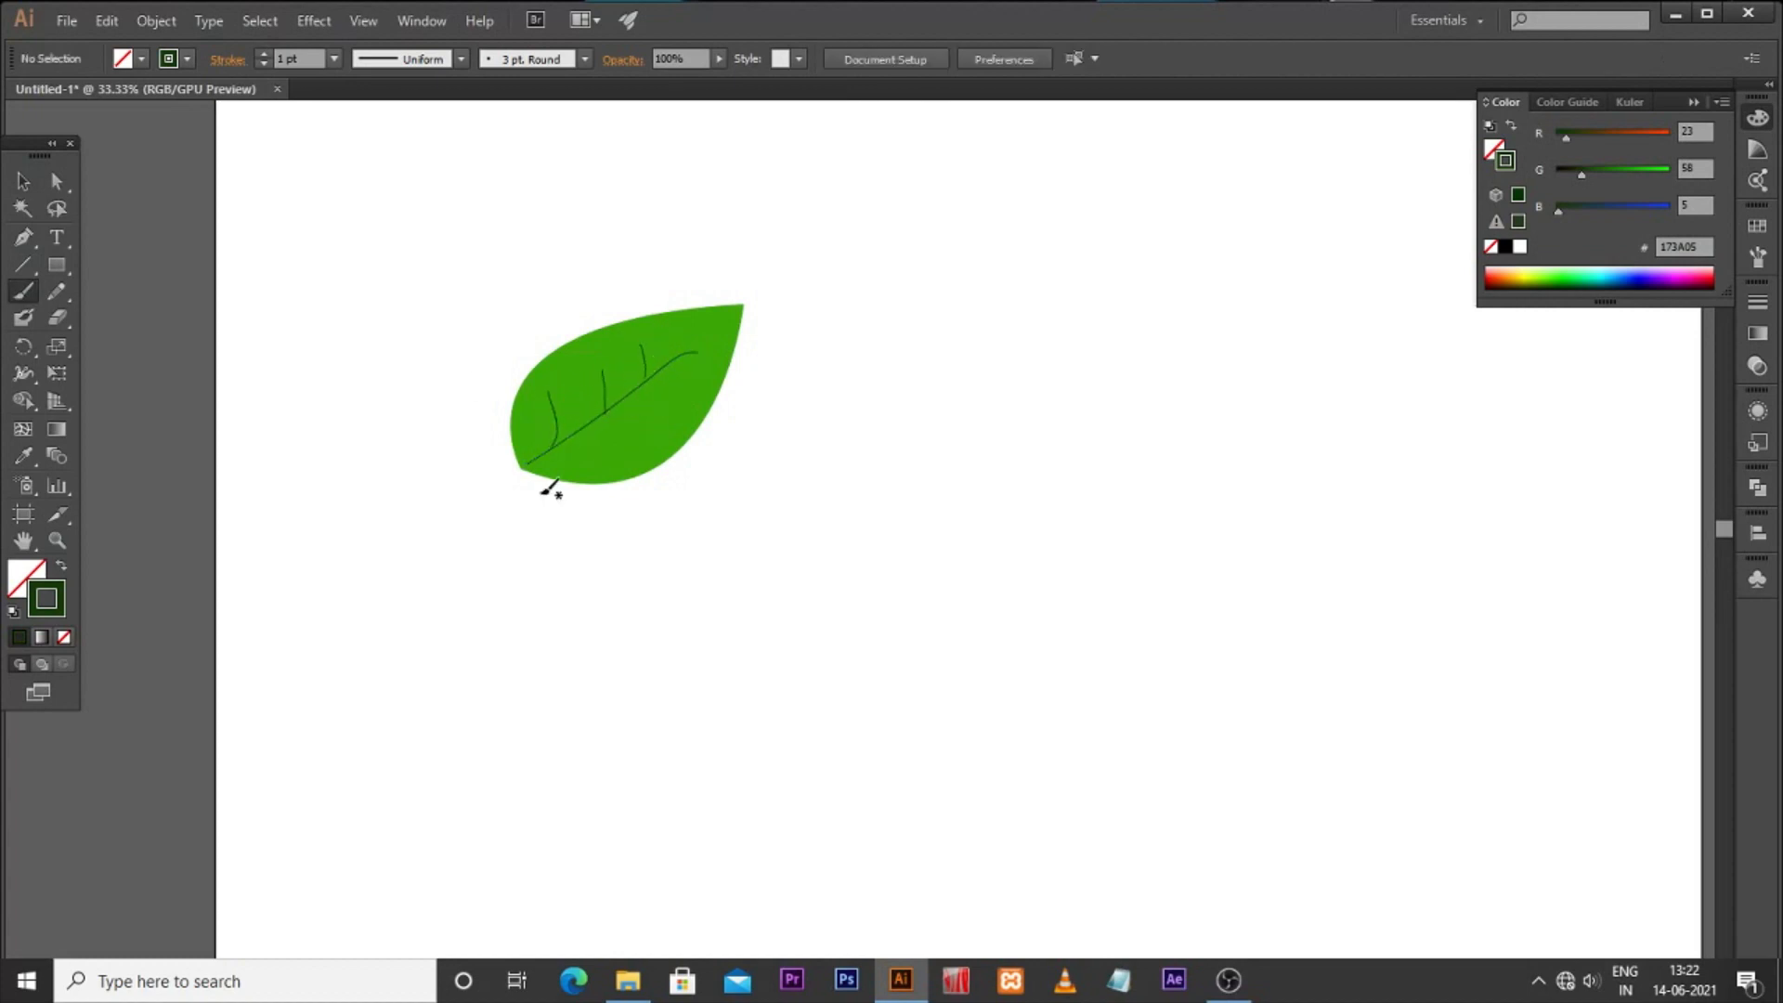
pyautogui.moveTo(616, 452); pyautogui.dragTo(552, 447)
pyautogui.moveTo(689, 391); pyautogui.dragTo(665, 382)
# Step: Group the leaf shape with all of its veins
pyautogui.click(24, 182)
pyautogui.moveTo(391, 235); pyautogui.dragTo(709, 428)
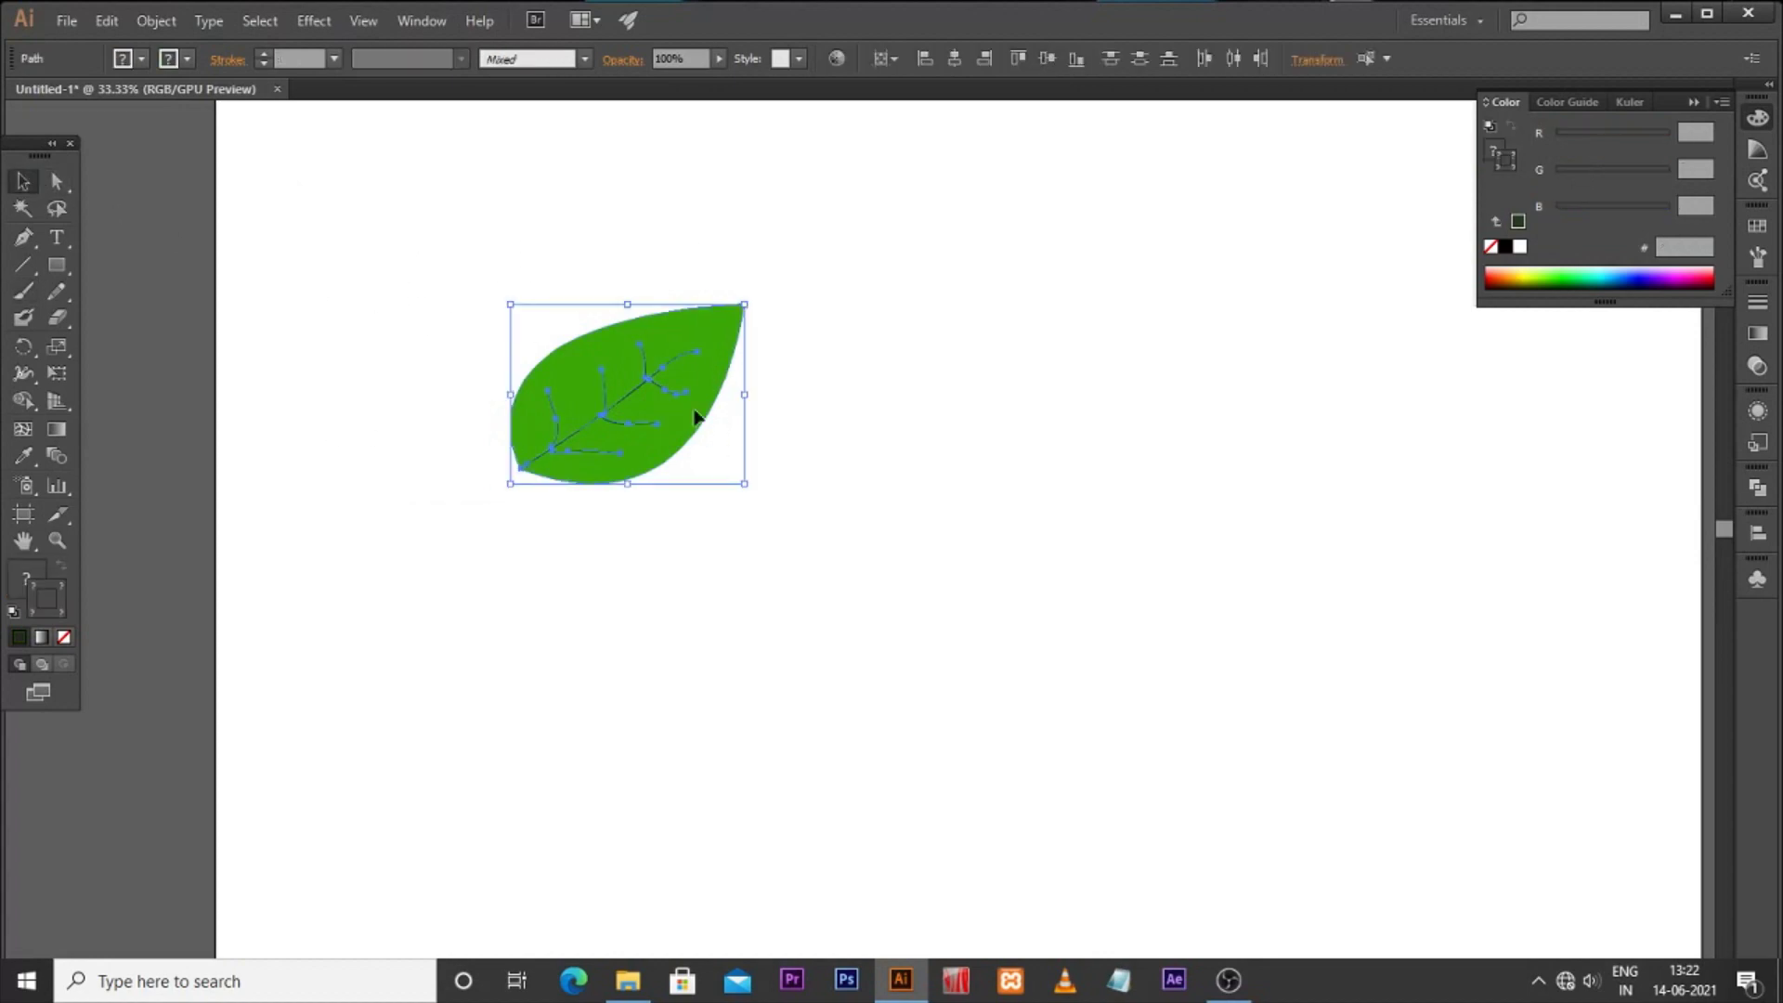
pyautogui.rightClick(678, 383)
pyautogui.click(734, 485)
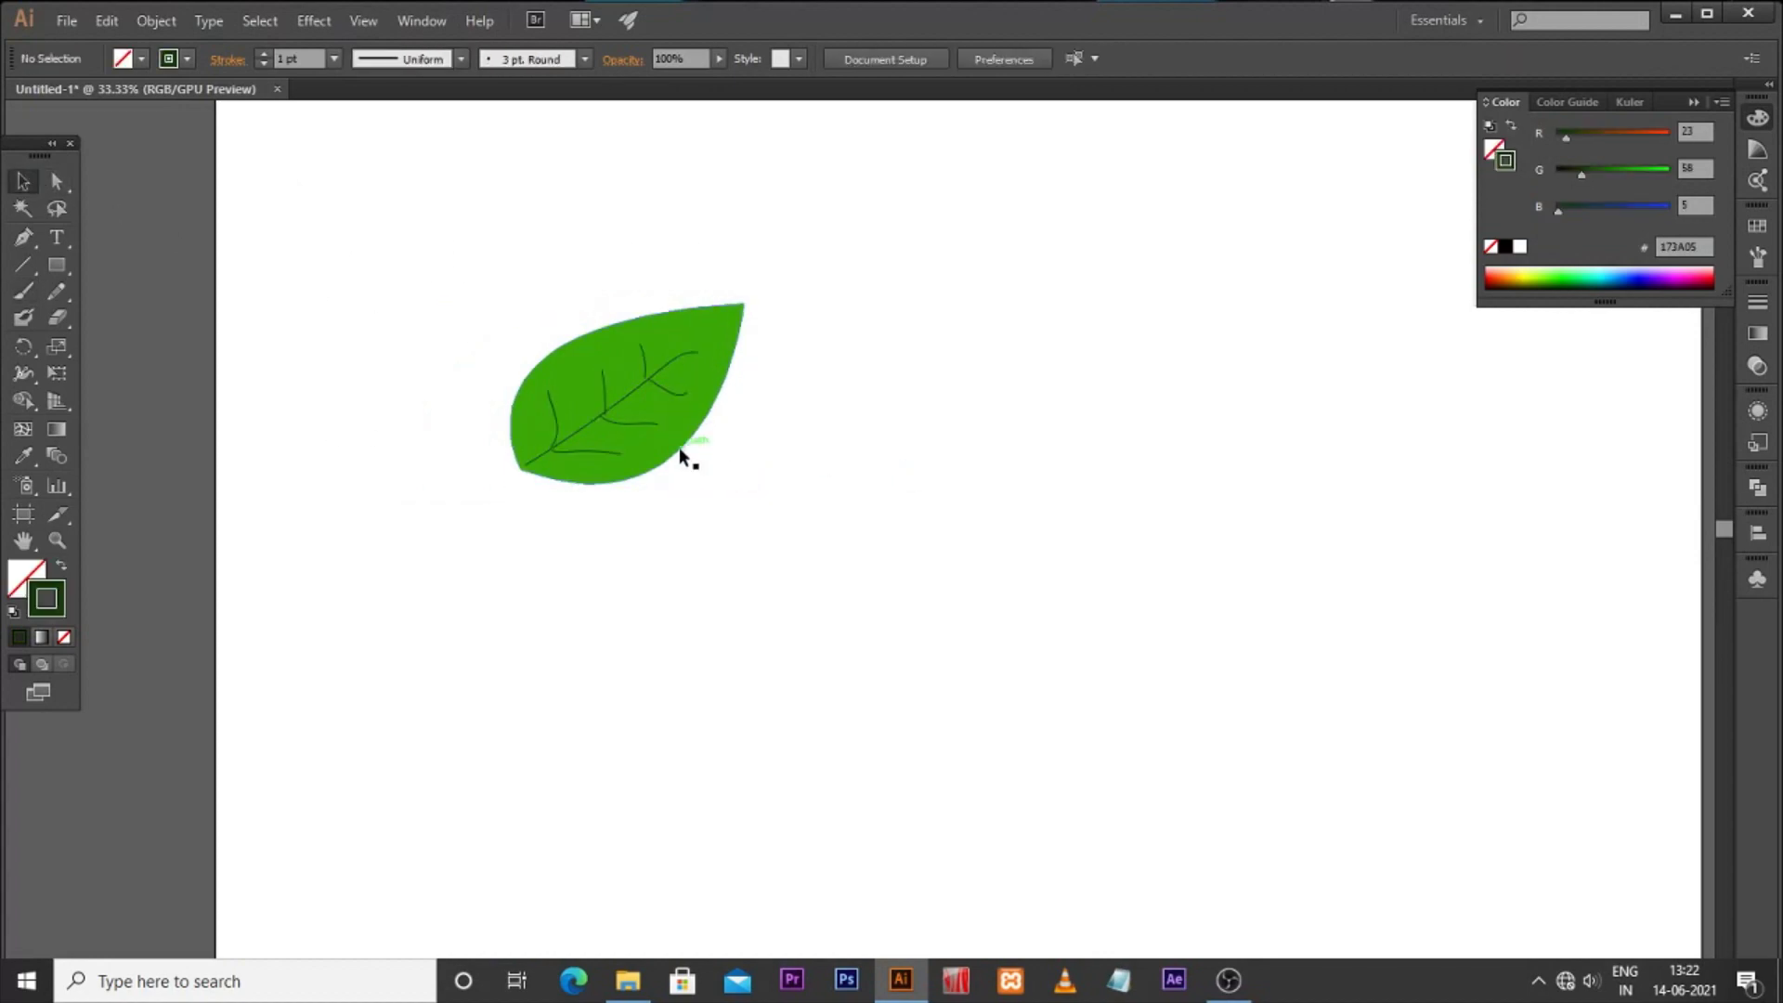
# Step: Create a new scatter brush from the leaf group, keeping the default brush options
pyautogui.click(1754, 262)
pyautogui.moveTo(591, 383)
pyautogui.mouseDown()
pyautogui.moveTo(1015, 437)
pyautogui.moveTo(1607, 232)
pyautogui.mouseUp()
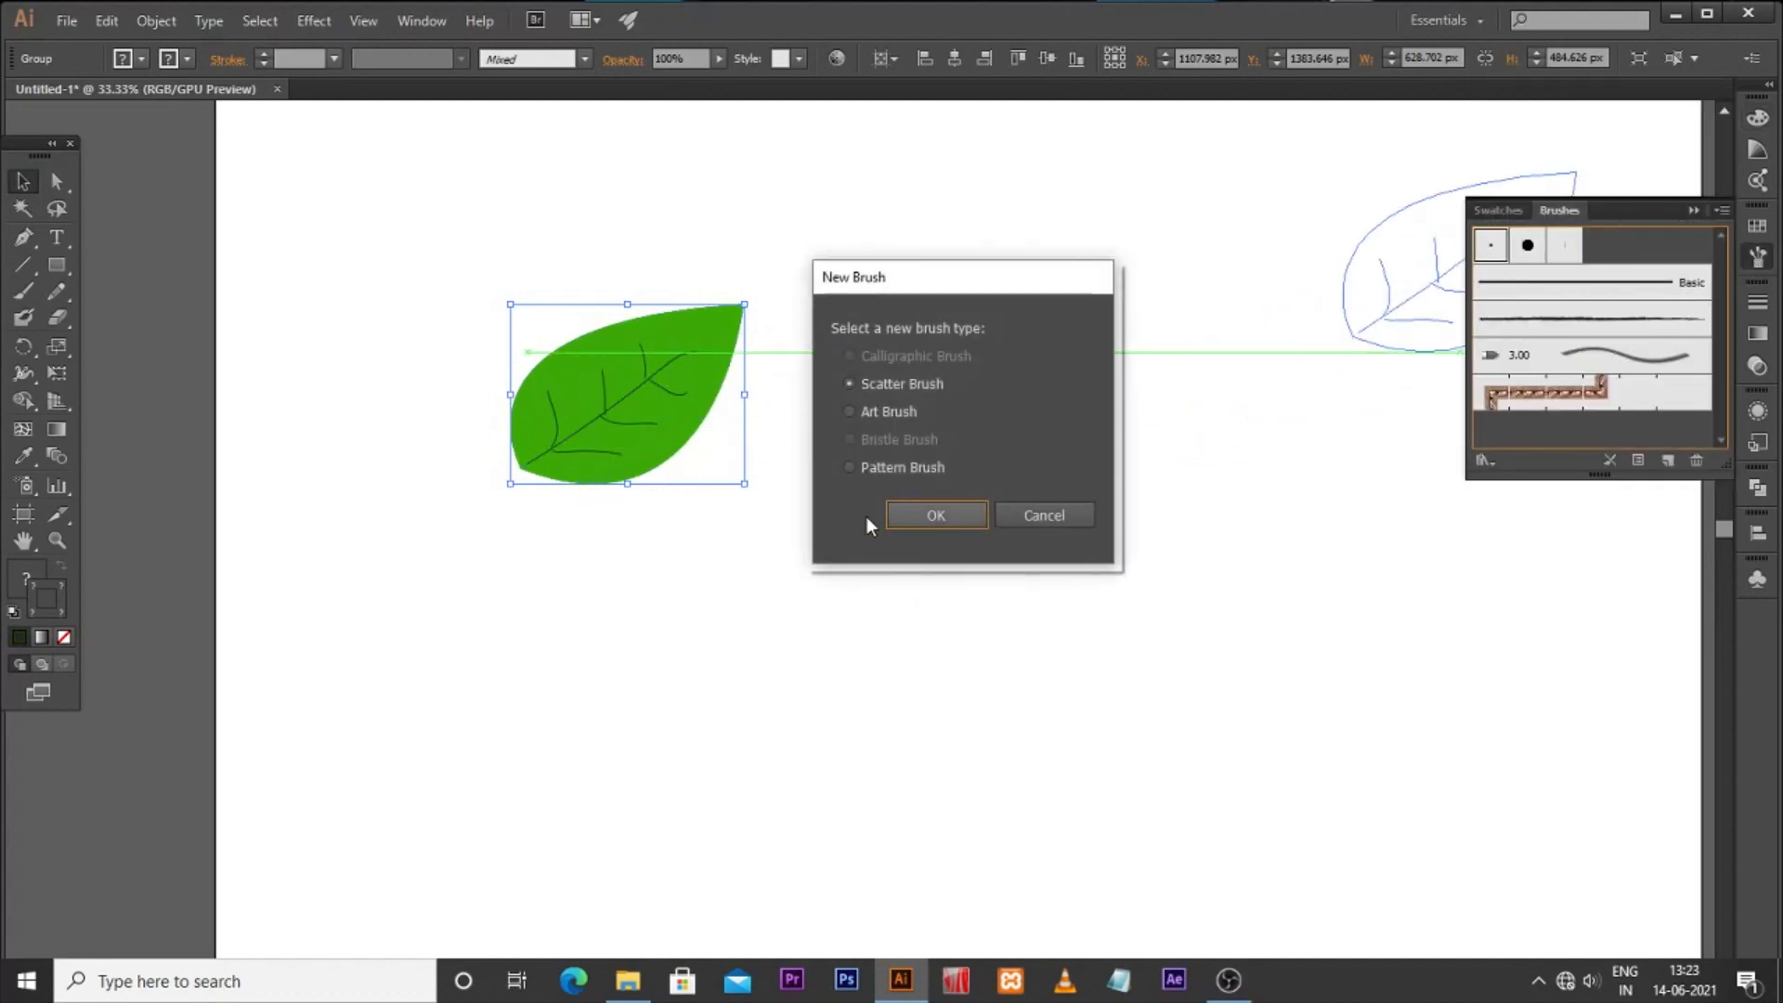
pyautogui.click(936, 515)
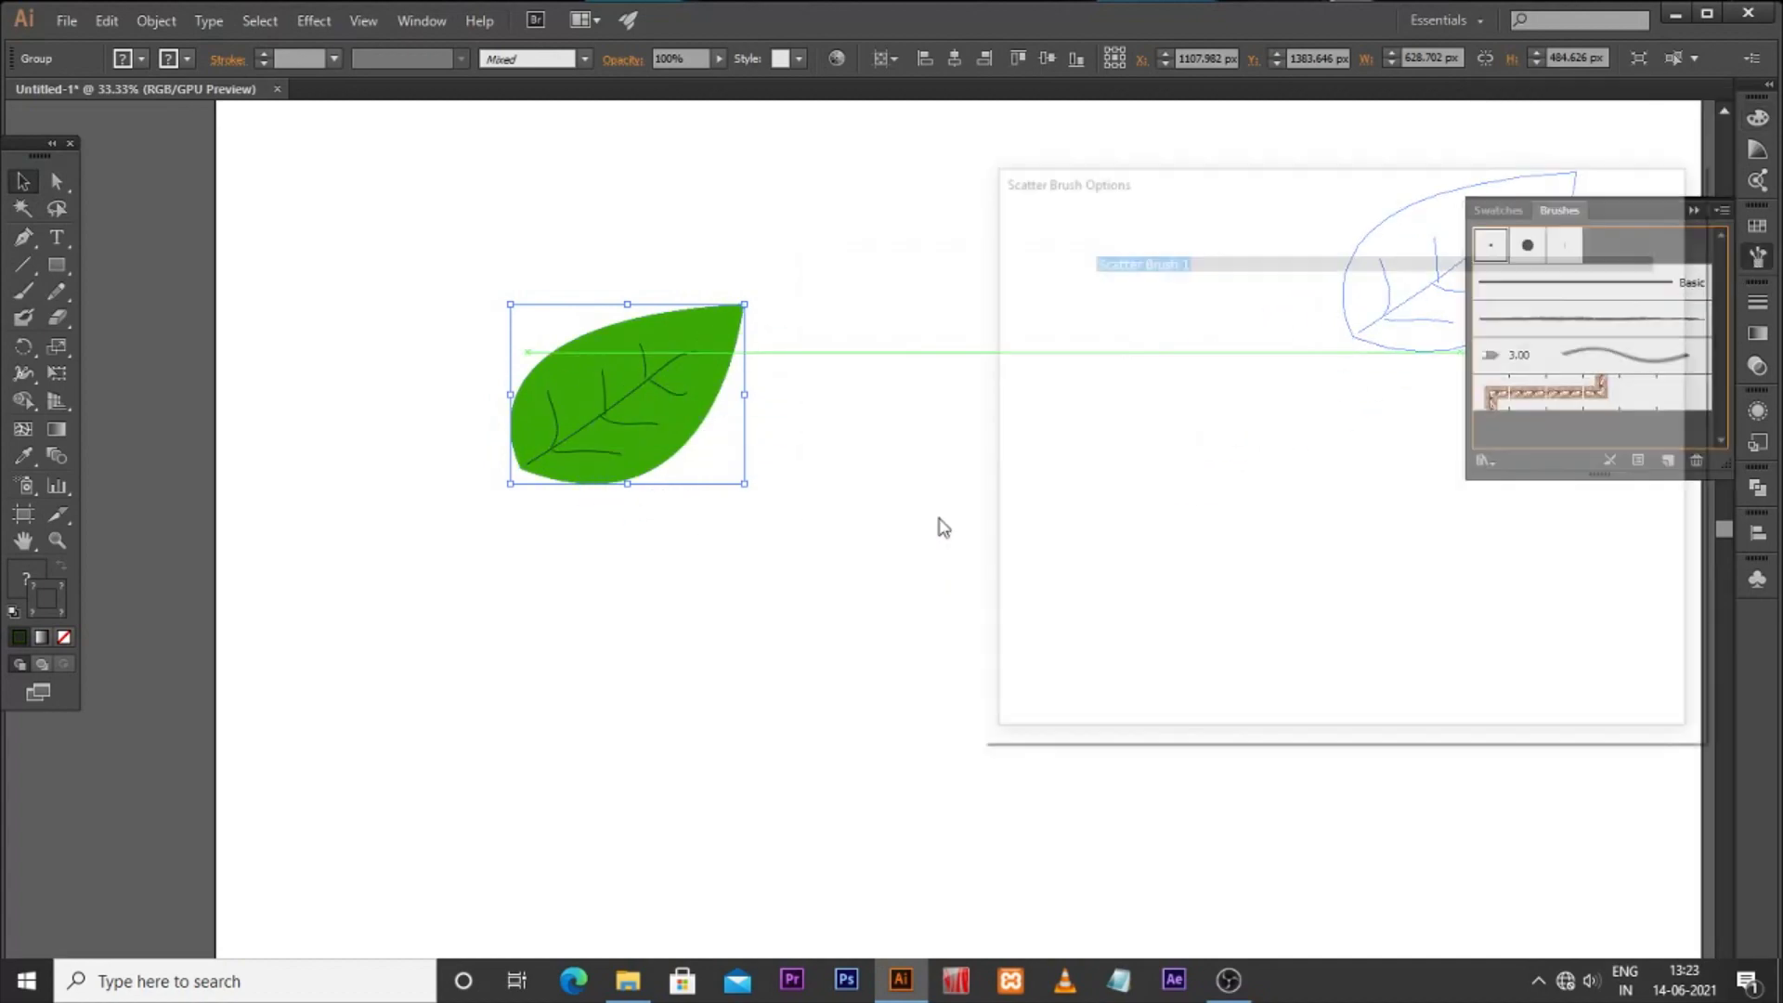
pyautogui.click(1547, 687)
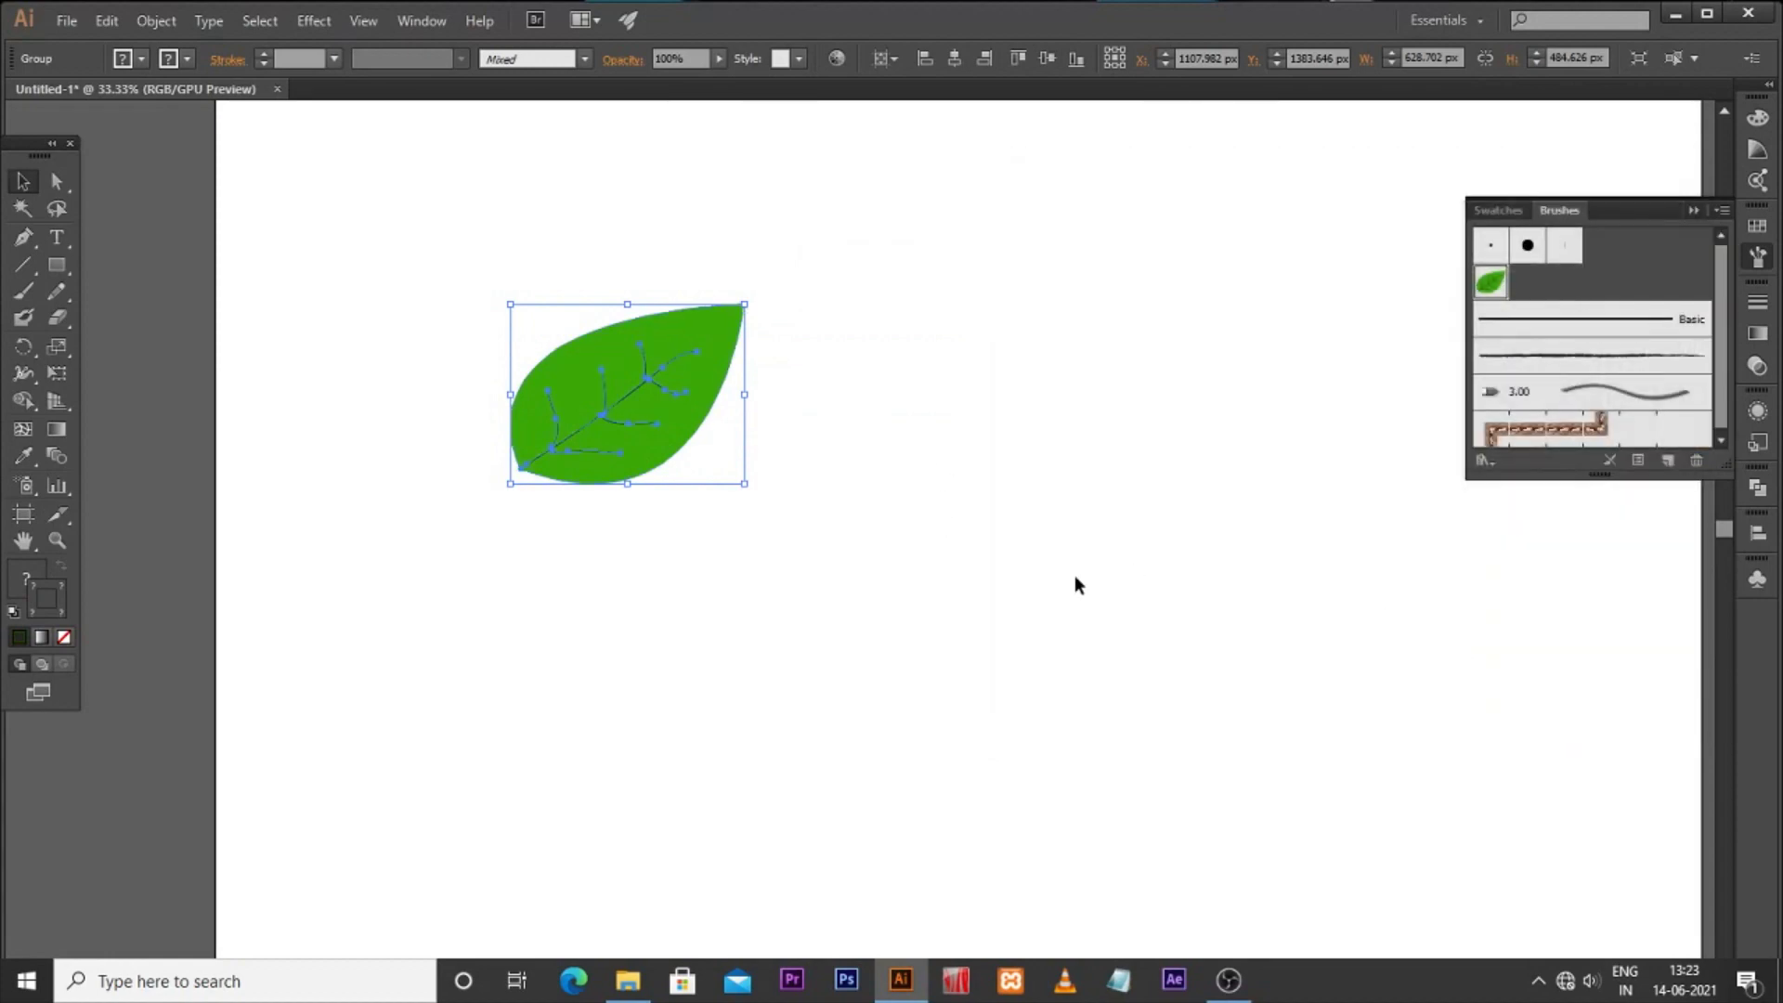
pyautogui.click(1073, 576)
# Step: Delete the charcoal-style art brush, the decorative pattern brush and the 3.00 bristle brush from the document's brushes
pyautogui.click(1667, 358)
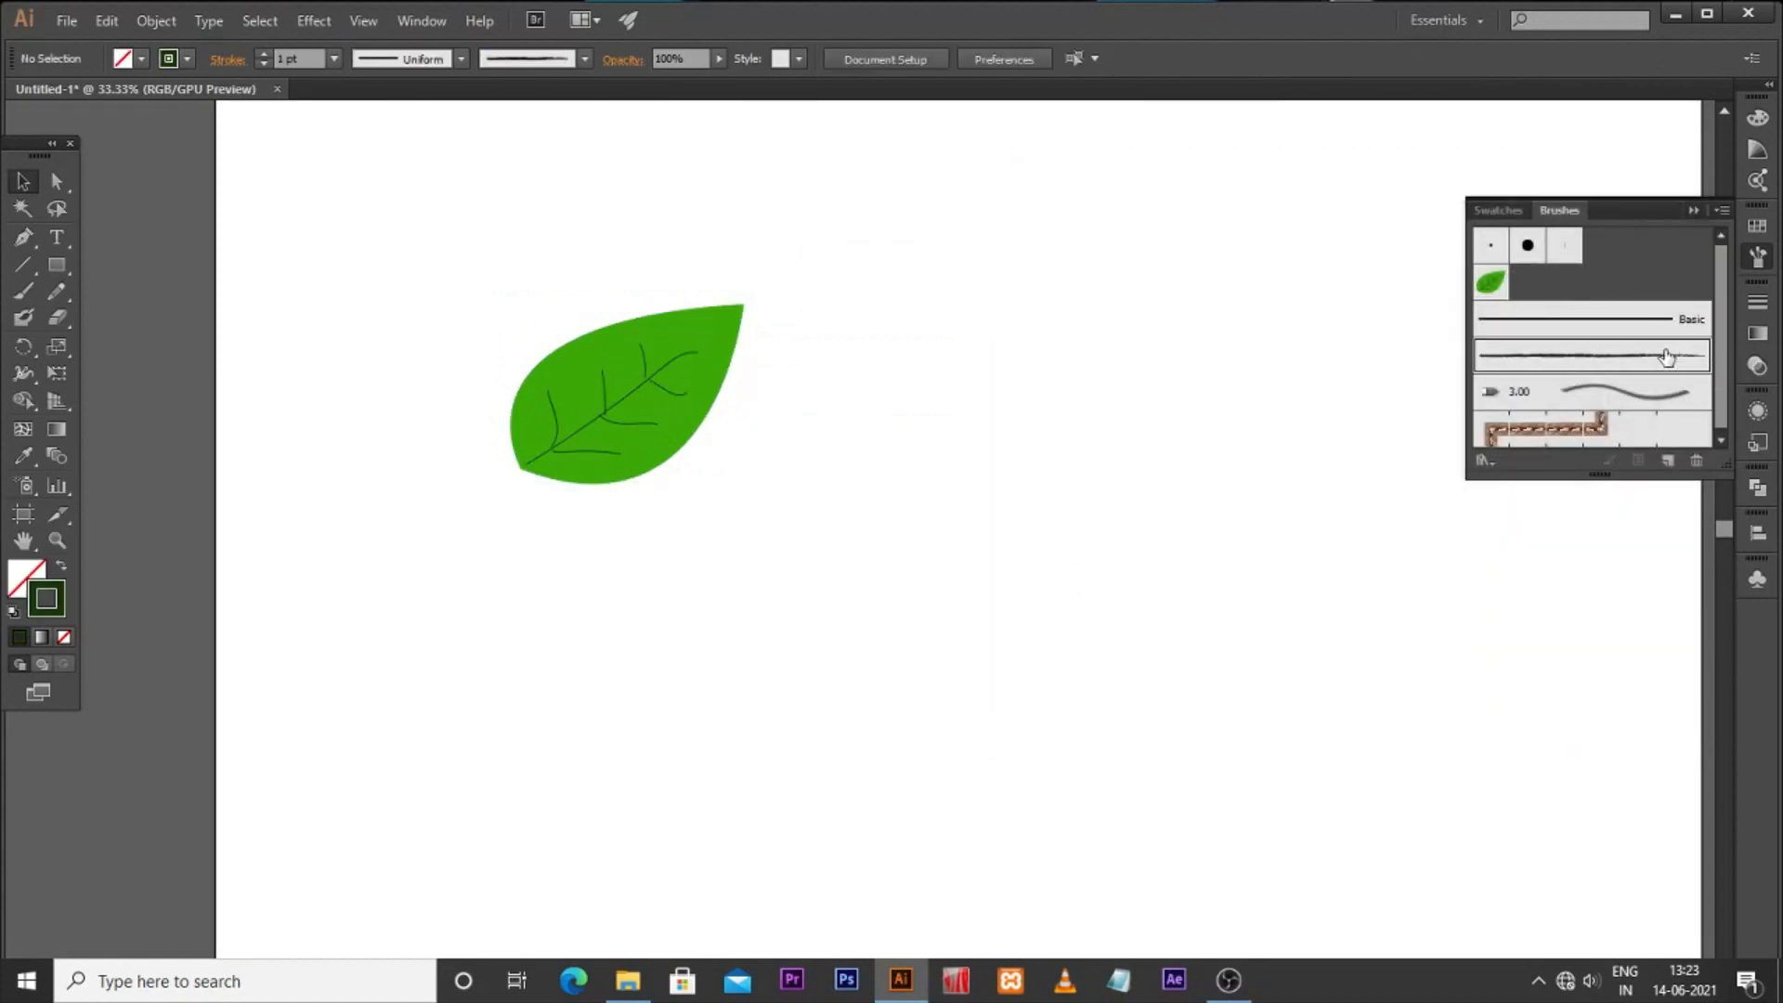
pyautogui.click(1695, 460)
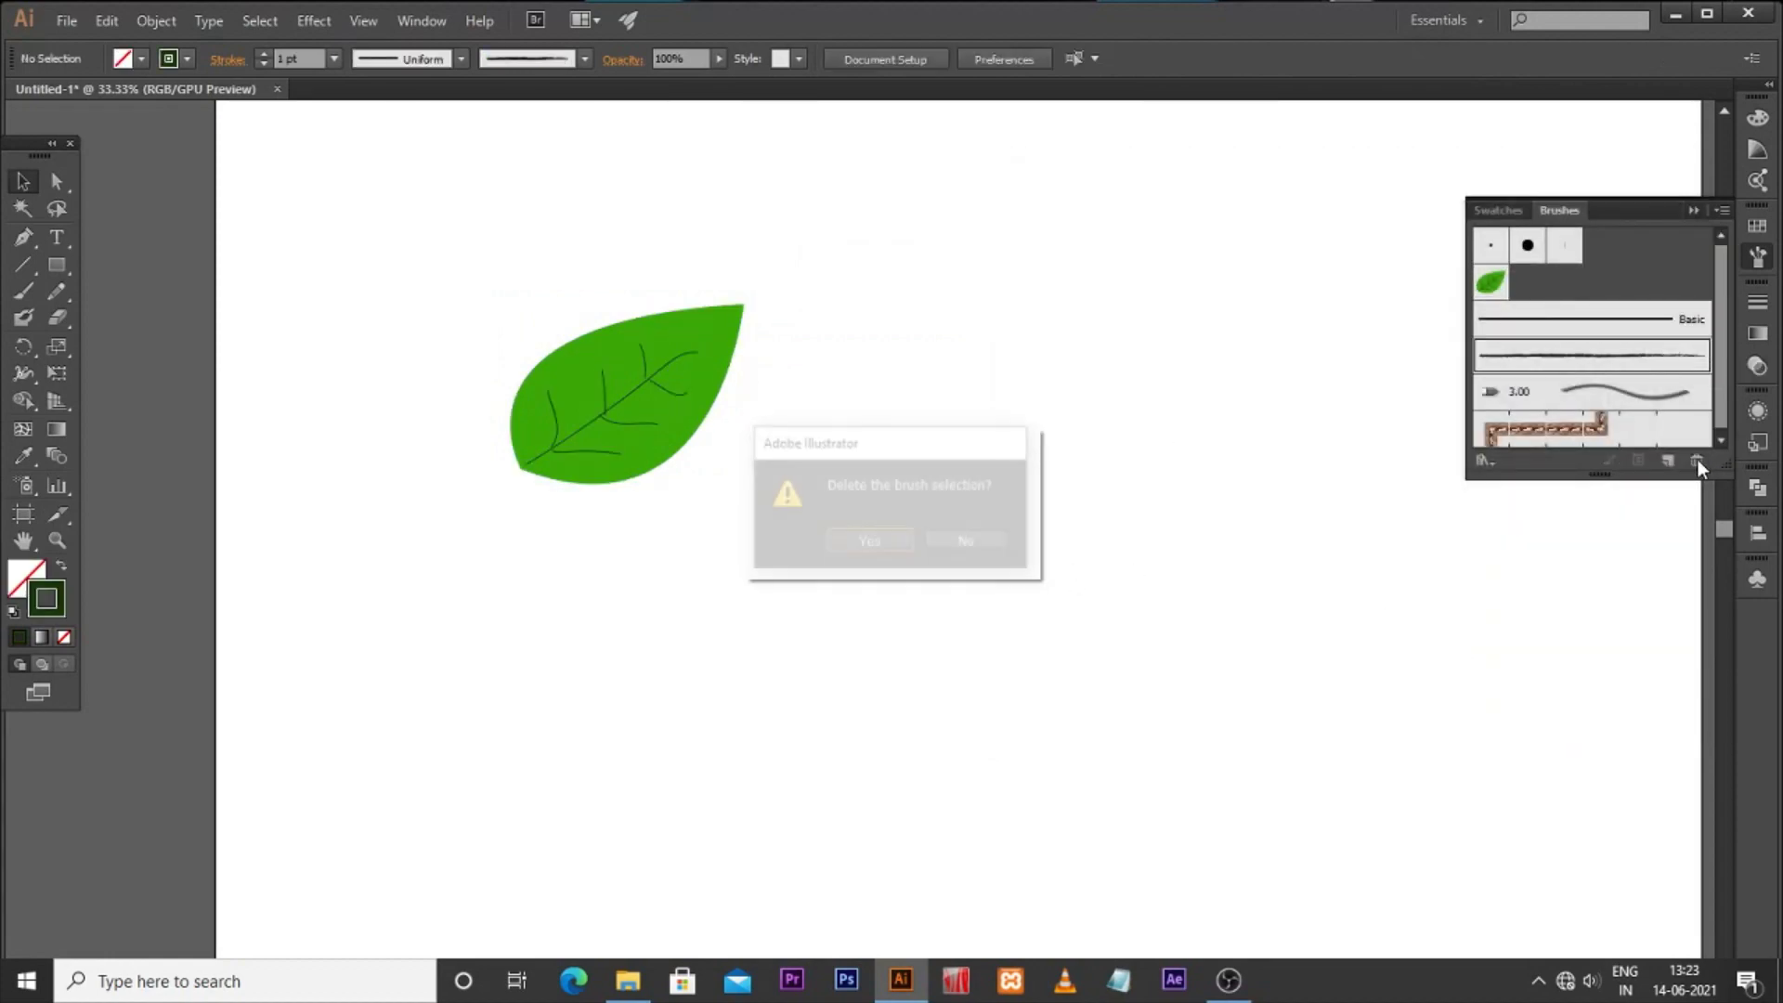
pyautogui.click(870, 543)
pyautogui.click(1631, 399)
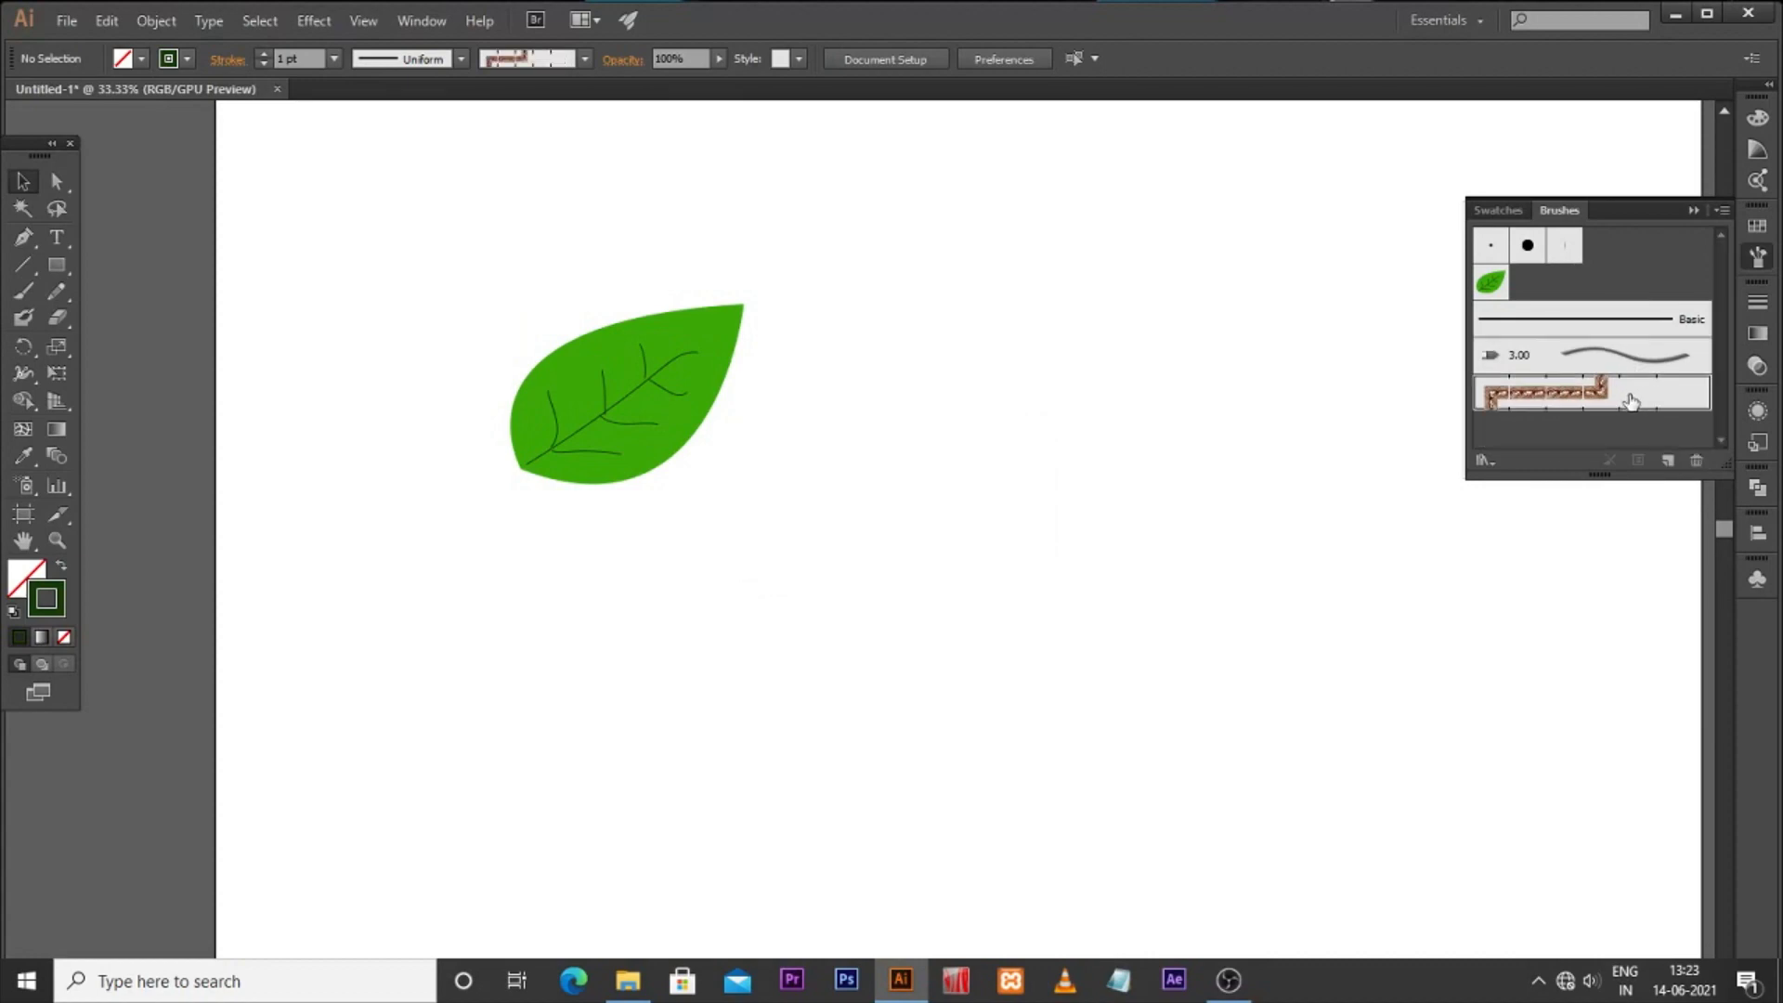
pyautogui.click(1696, 461)
pyautogui.click(870, 543)
pyautogui.click(1643, 358)
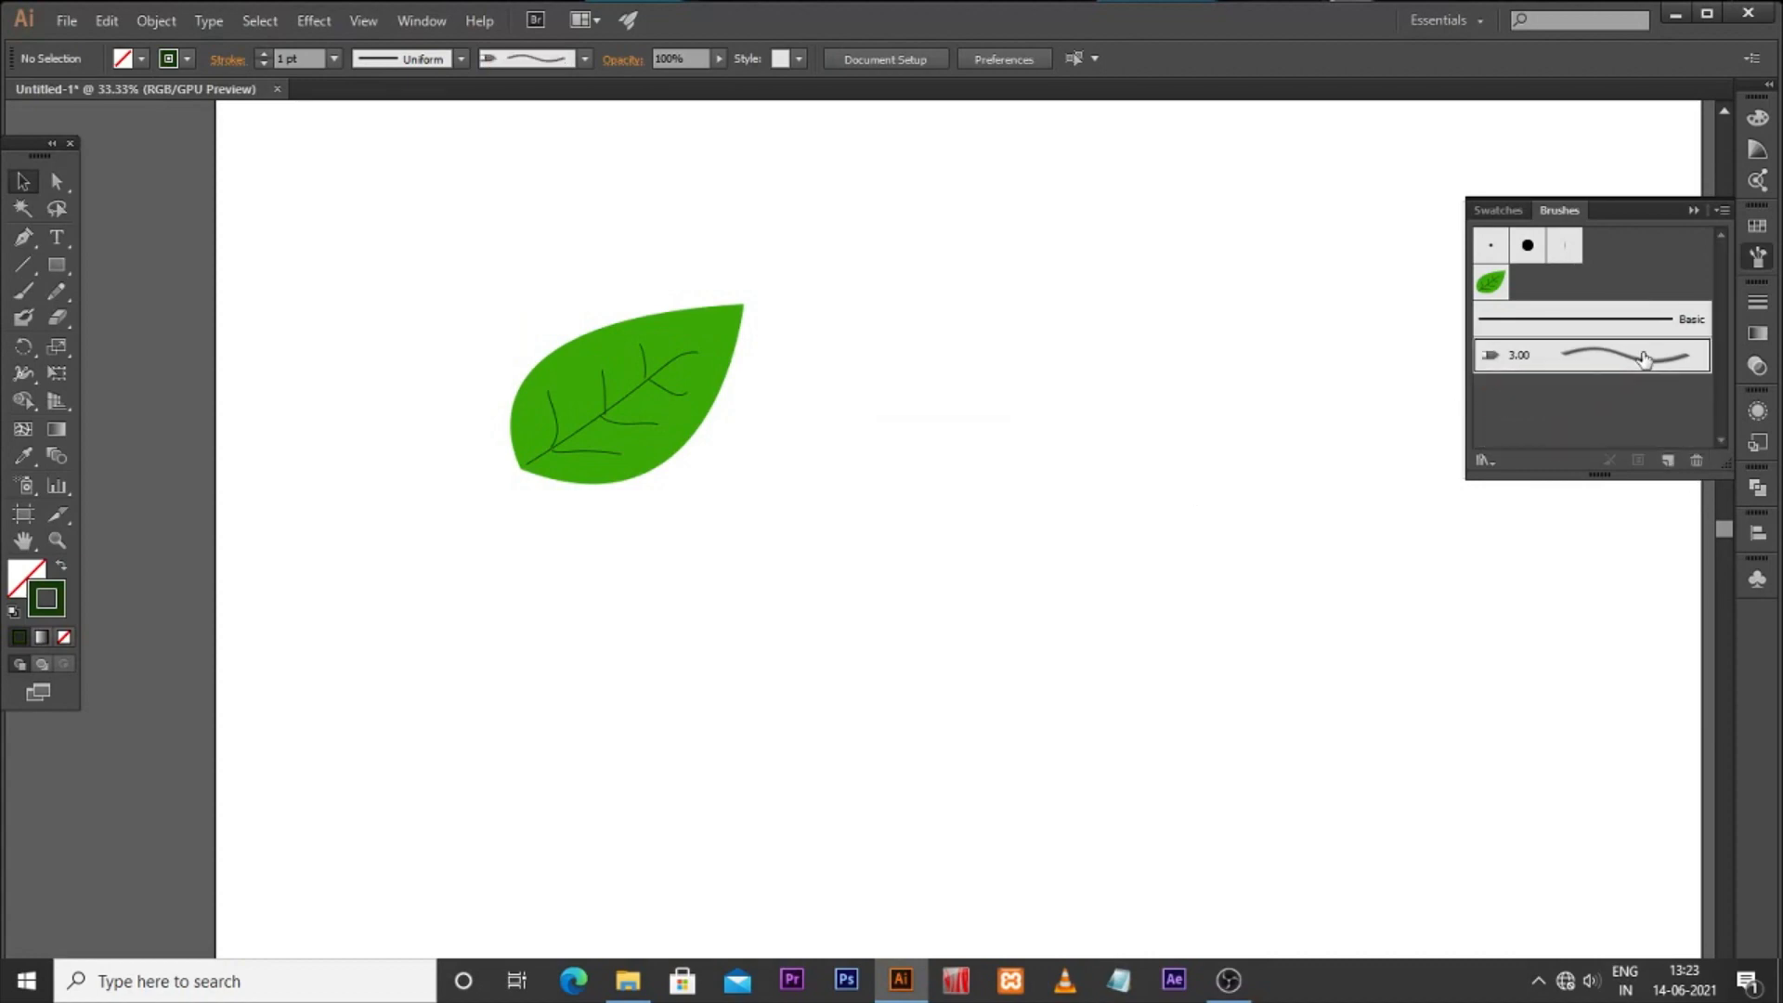
pyautogui.click(1696, 462)
pyautogui.click(882, 545)
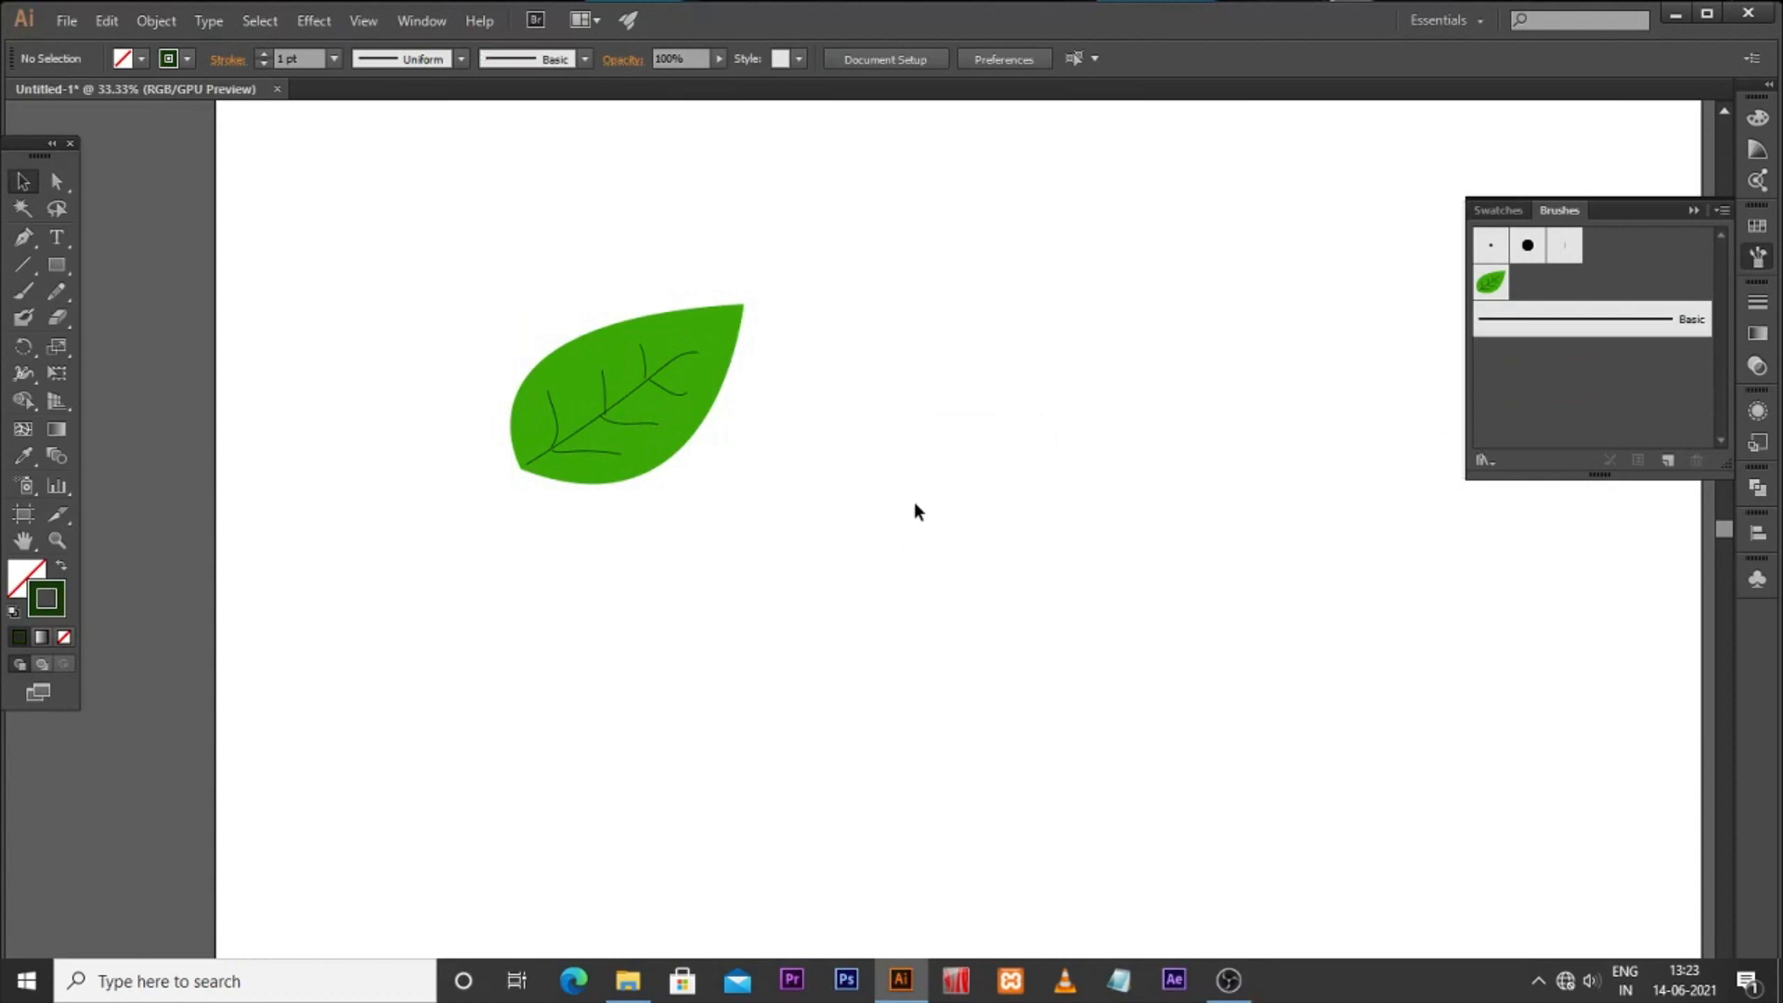
# Step: Delete the original leaf artwork and draw a circle about 1170 px in diameter on the artboard
pyautogui.click(582, 463)
pyautogui.press('Delete')
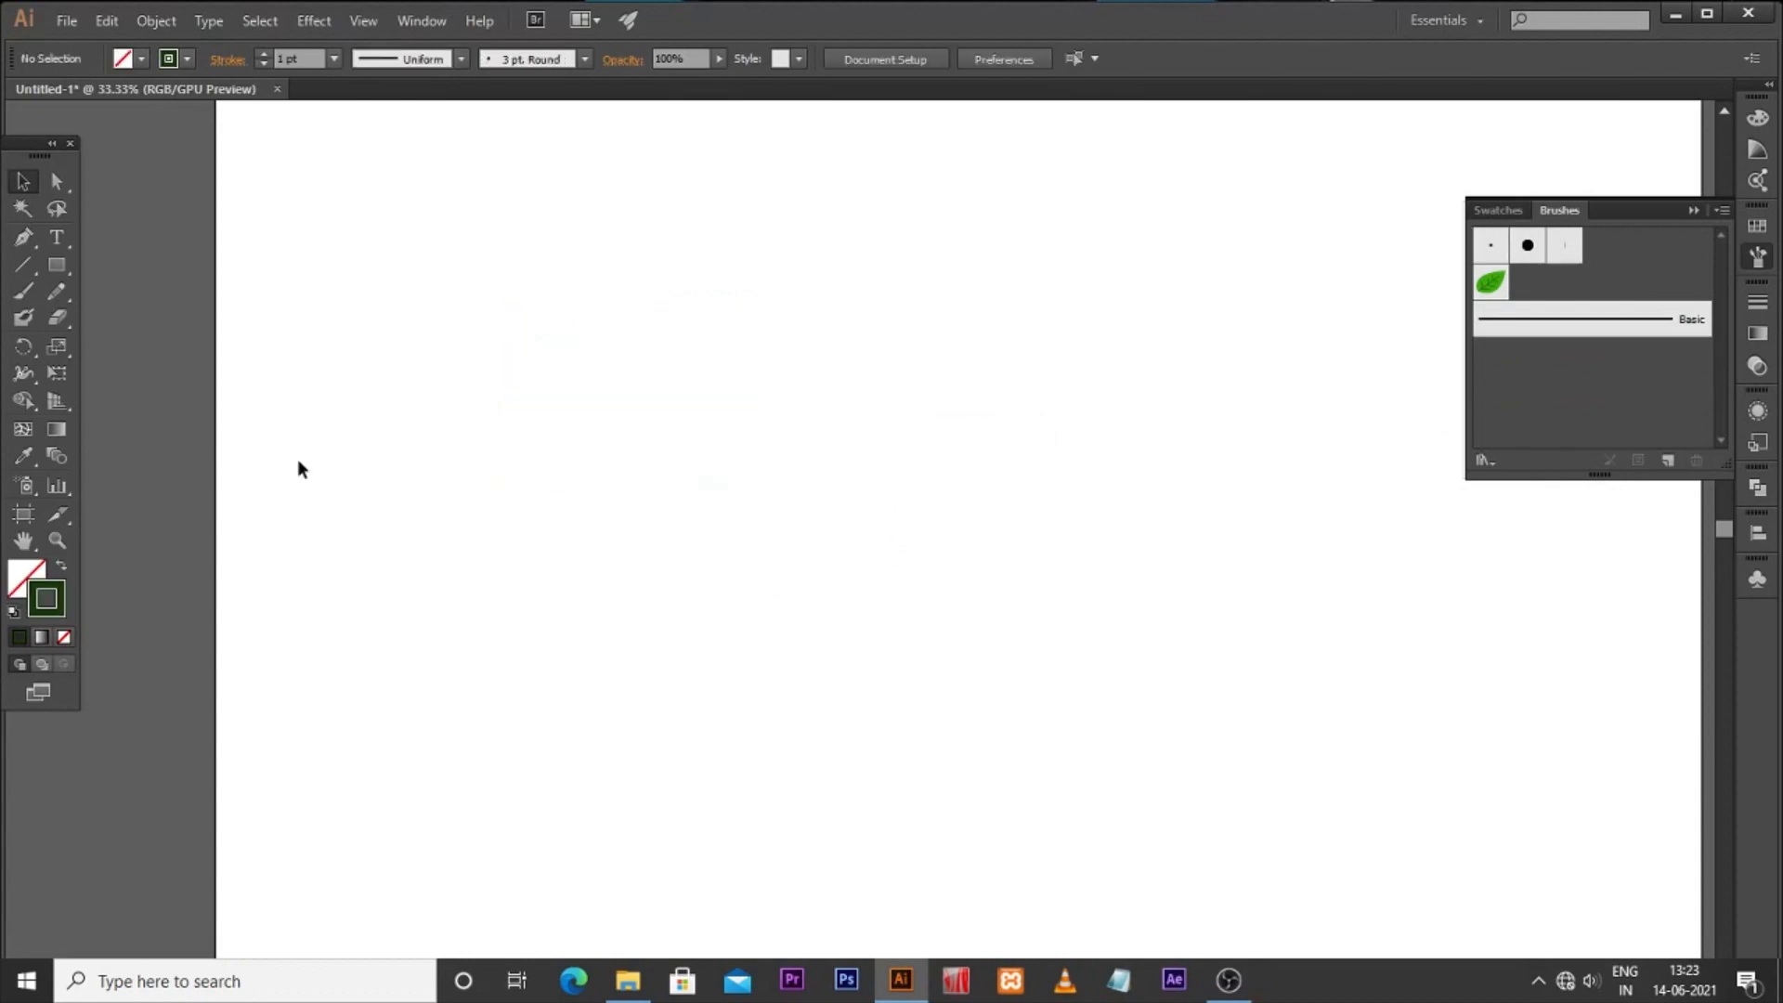
pyautogui.moveTo(59, 264); pyautogui.dragTo(120, 312)
pyautogui.moveTo(757, 318); pyautogui.dragTo(1148, 648)
pyautogui.click(24, 182)
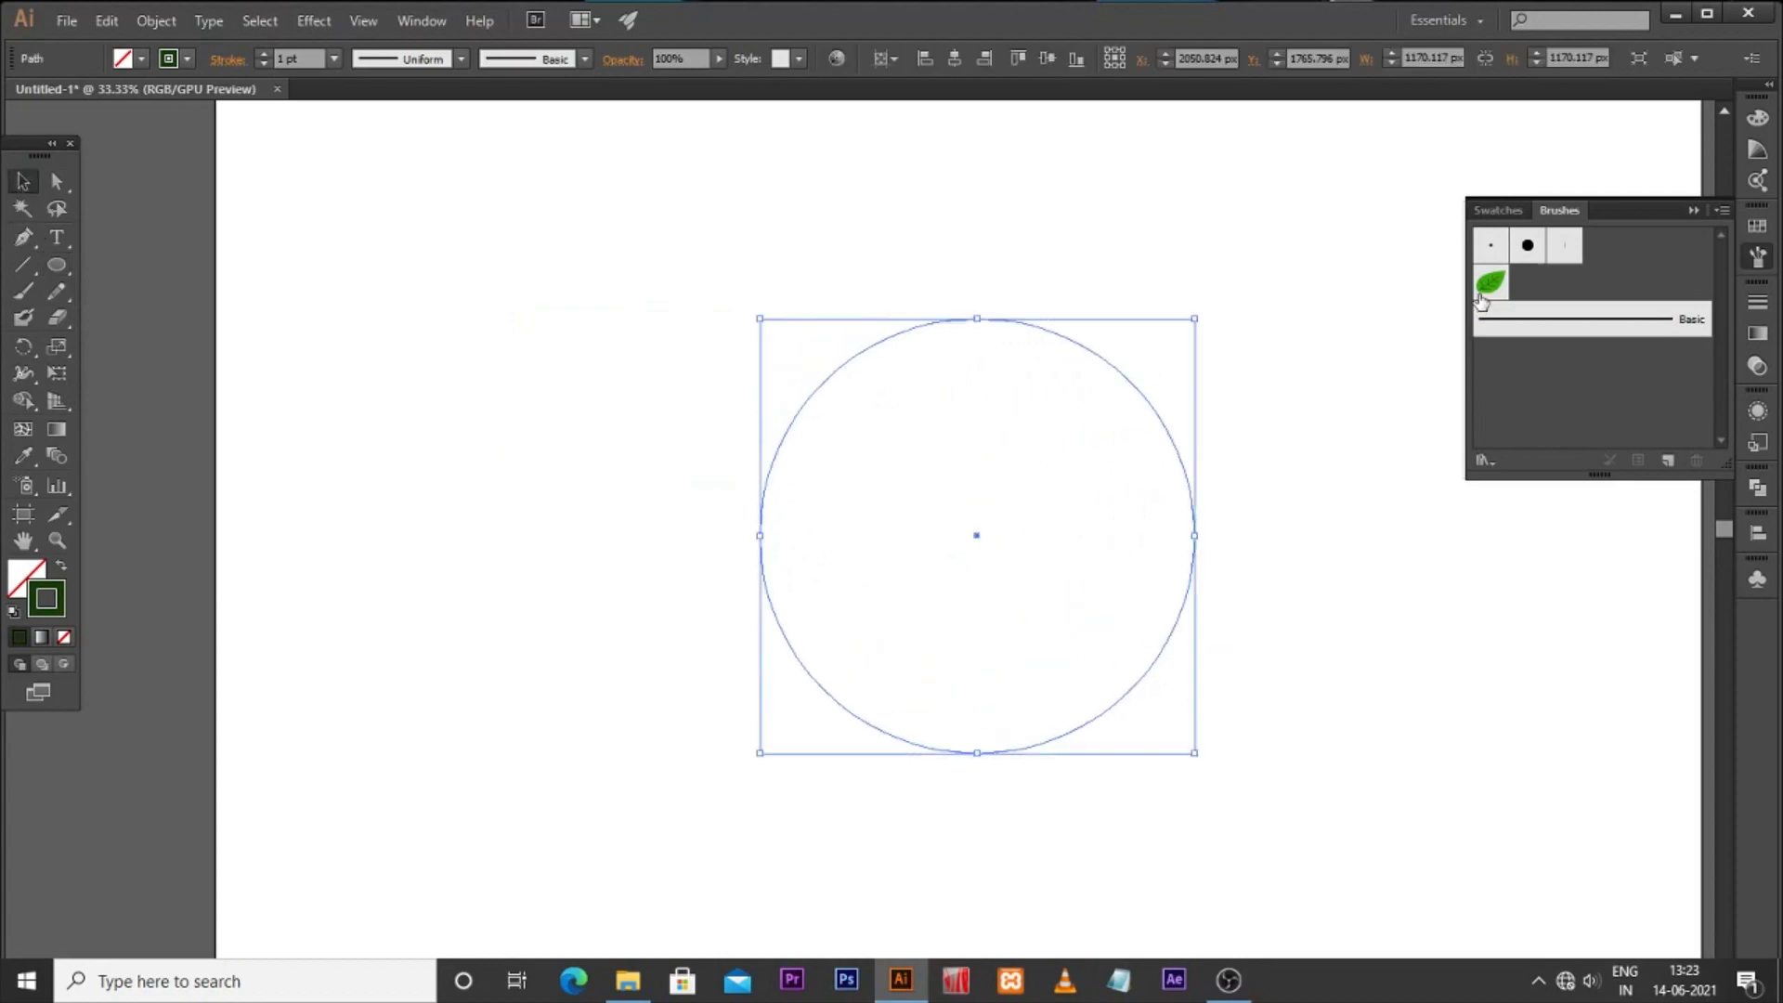
# Step: Apply the leaf scatter brush to the circle and set the brush's size to 26% and spacing to 36%
pyautogui.click(1487, 286)
pyautogui.doubleClick(1490, 283)
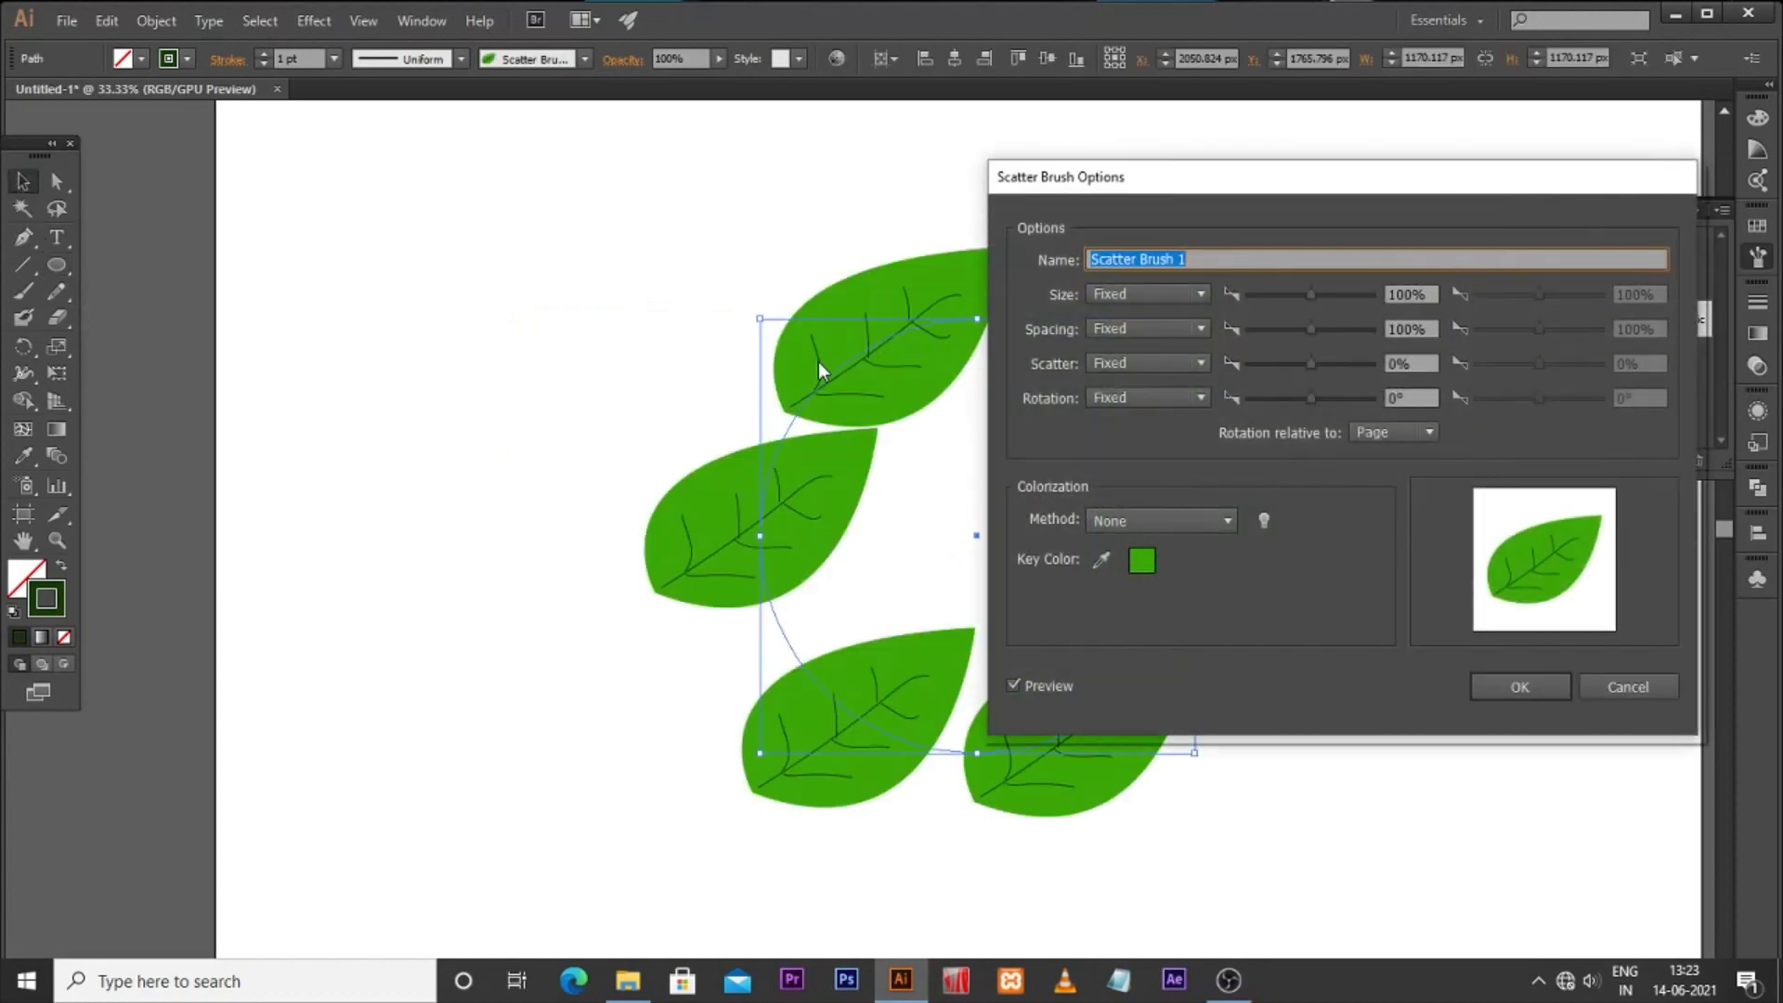
pyautogui.moveTo(1300, 293); pyautogui.dragTo(1268, 293)
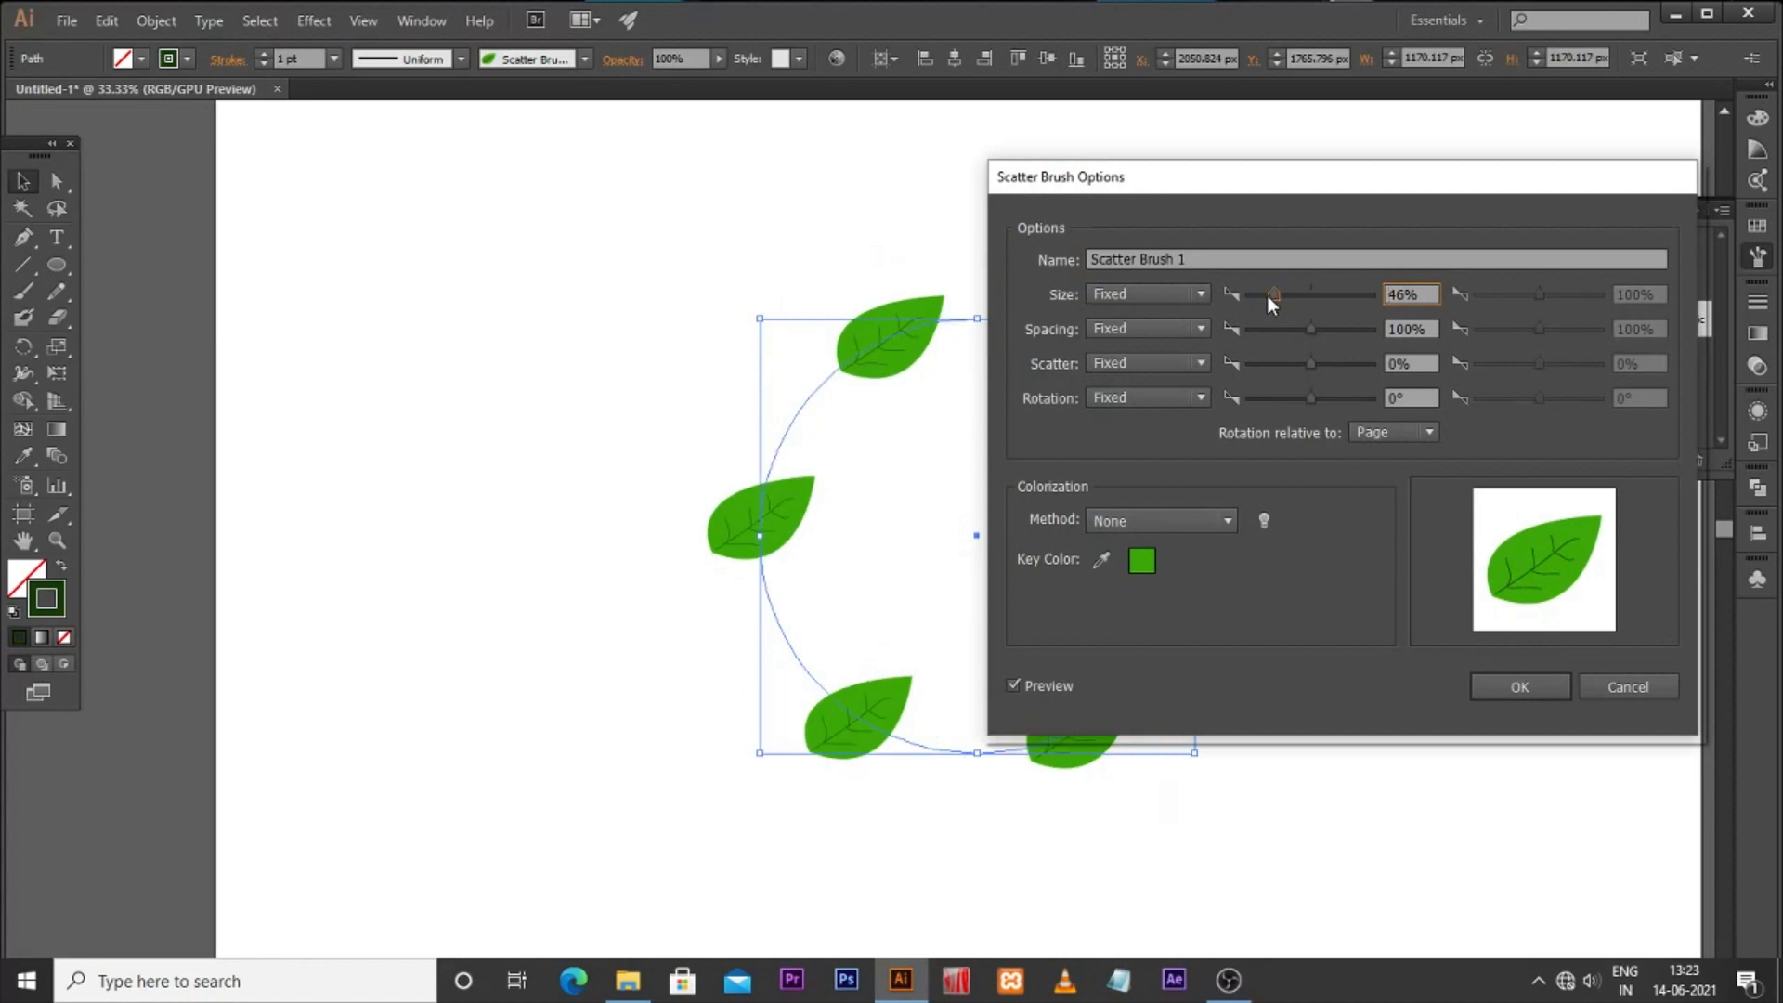
pyautogui.moveTo(1275, 191)
pyautogui.mouseDown()
pyautogui.moveTo(362, 221)
pyautogui.moveTo(409, 93)
pyautogui.mouseUp()
pyautogui.moveTo(432, 236); pyautogui.dragTo(403, 238)
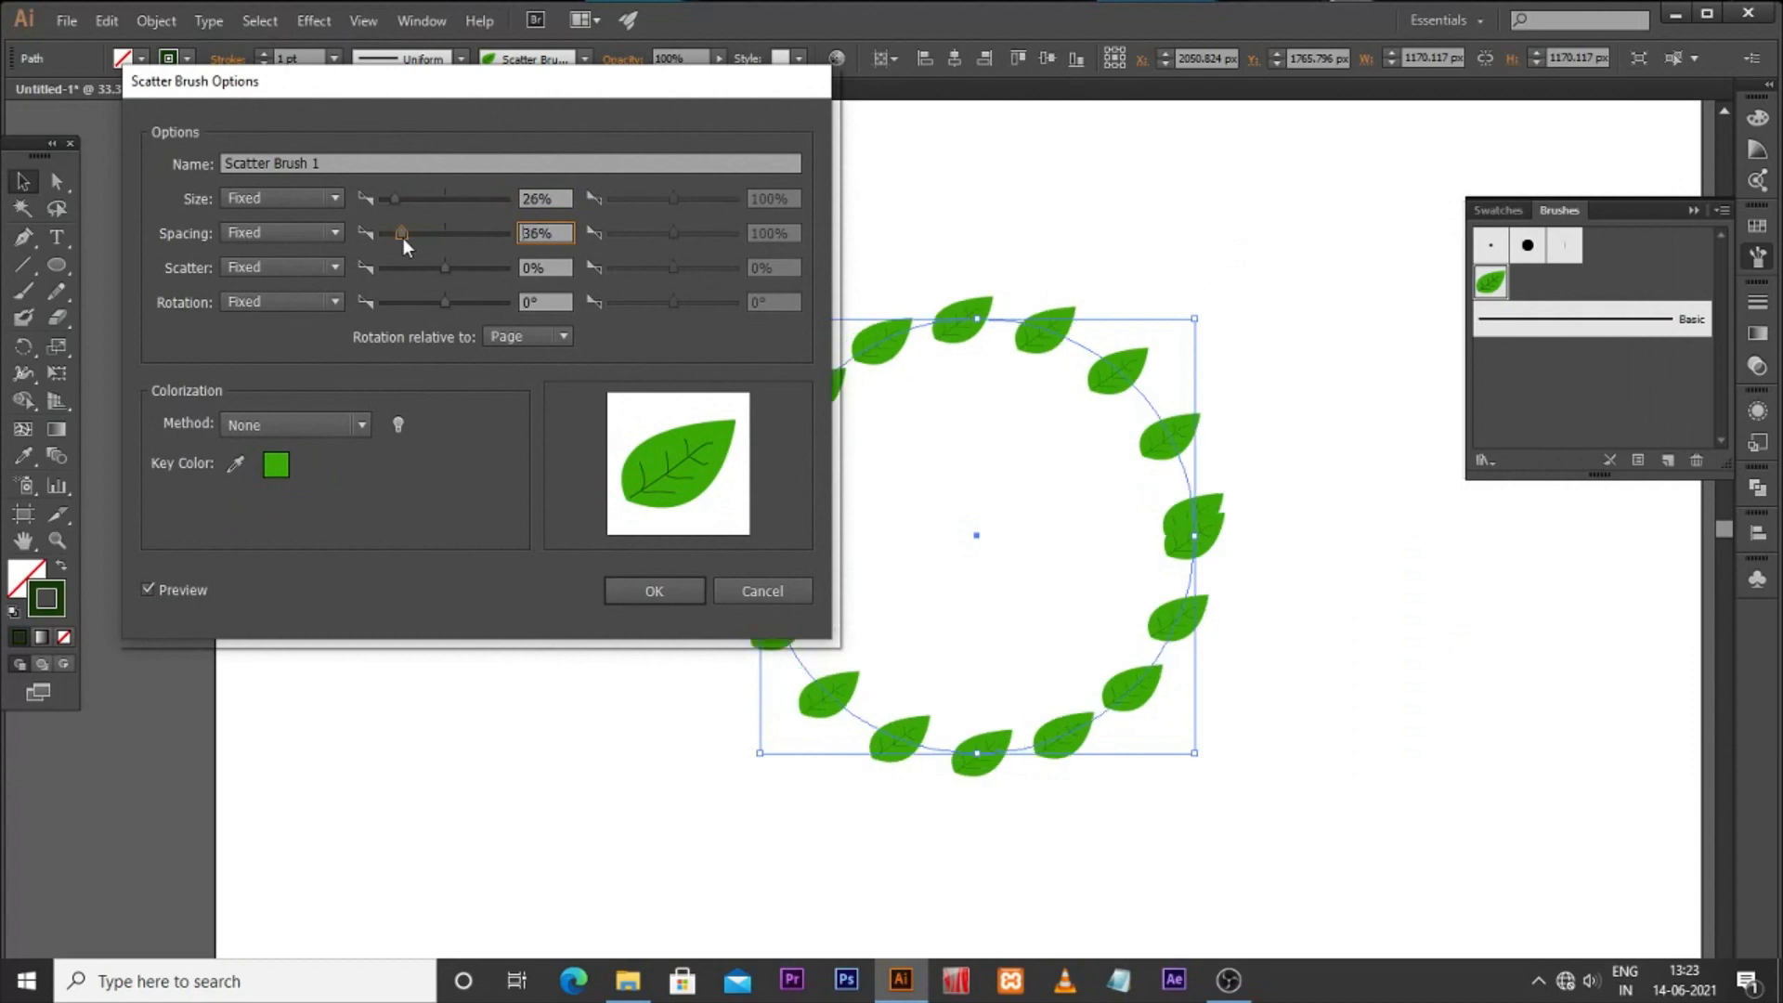
# Step: Set the leaf brush's size to Random with a 34% maximum, and its spacing to Random
pyautogui.click(289, 198)
pyautogui.click(293, 240)
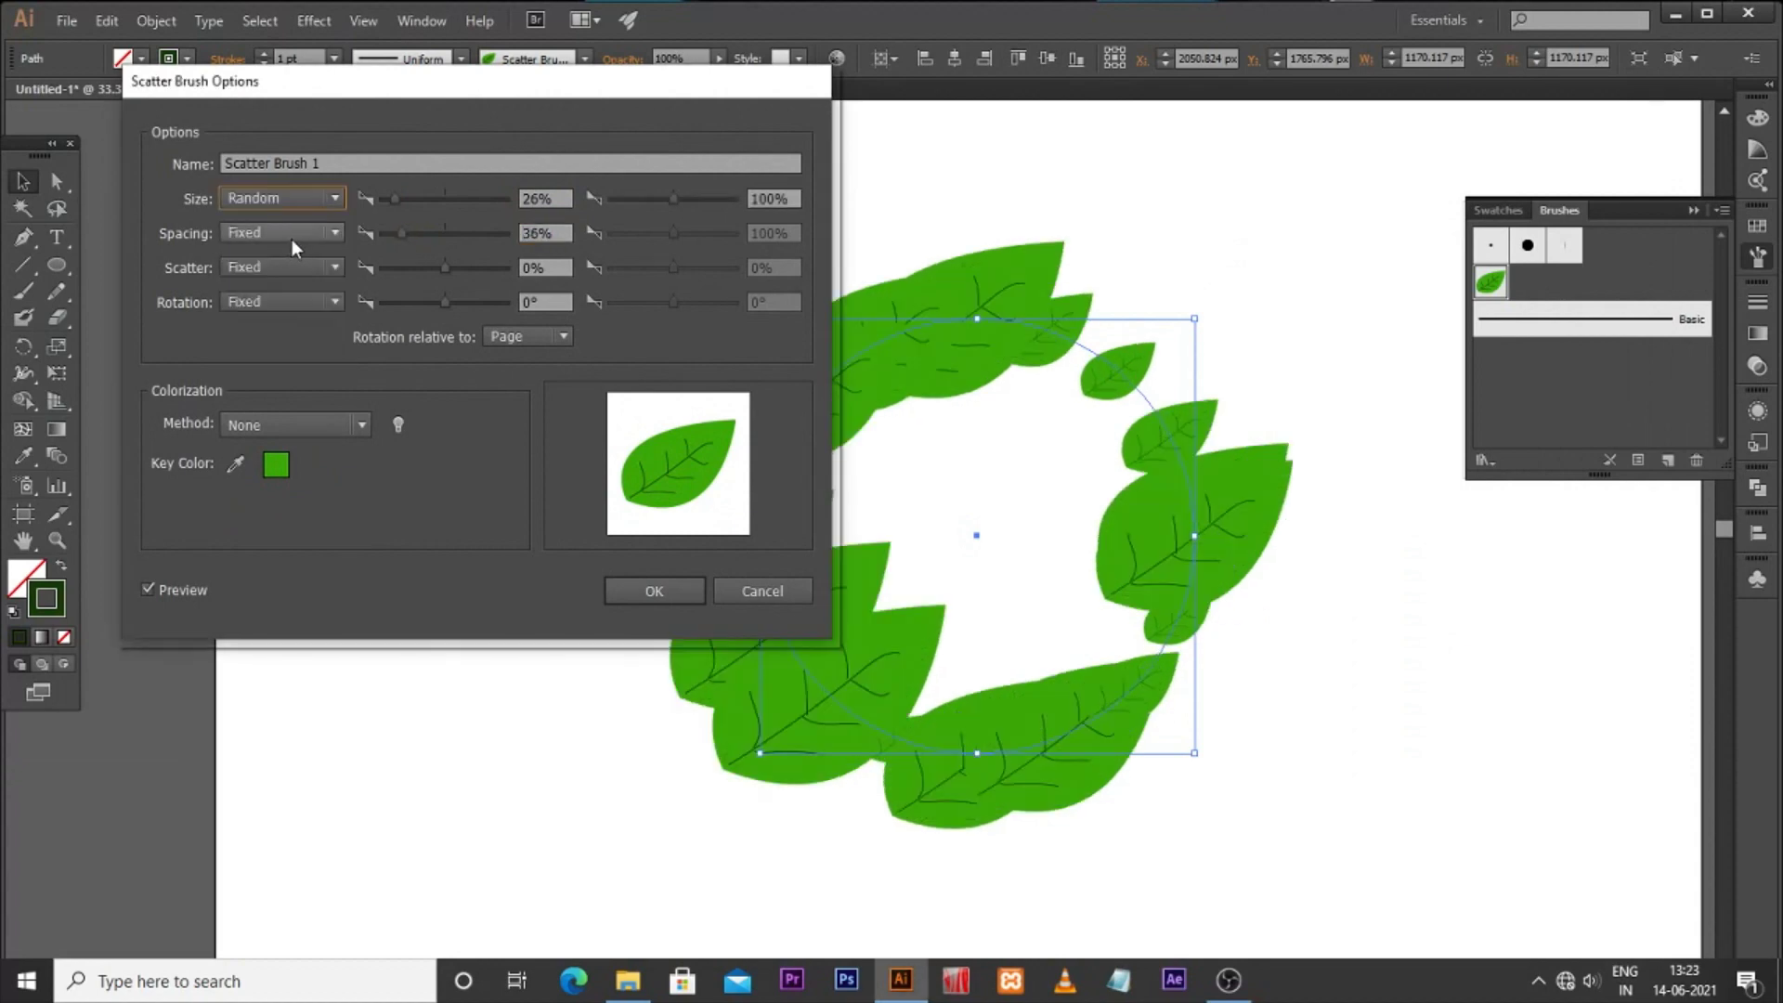
pyautogui.moveTo(660, 201); pyautogui.dragTo(638, 203)
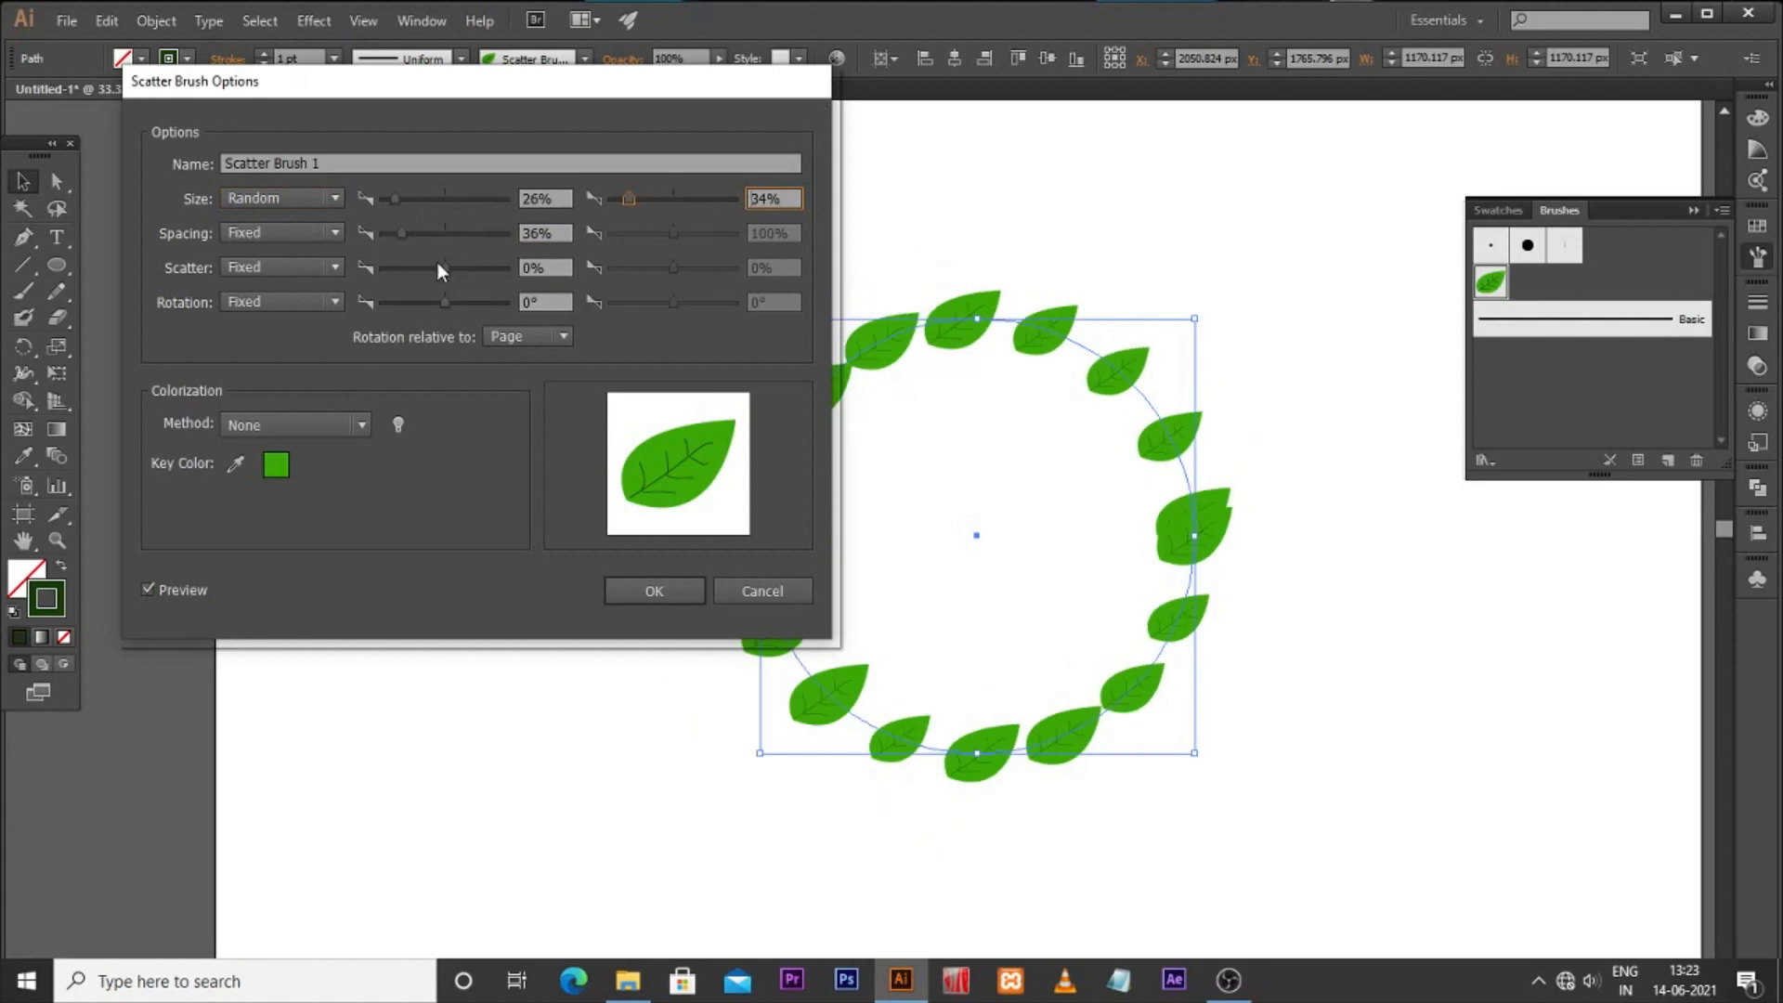
pyautogui.click(310, 234)
pyautogui.click(312, 276)
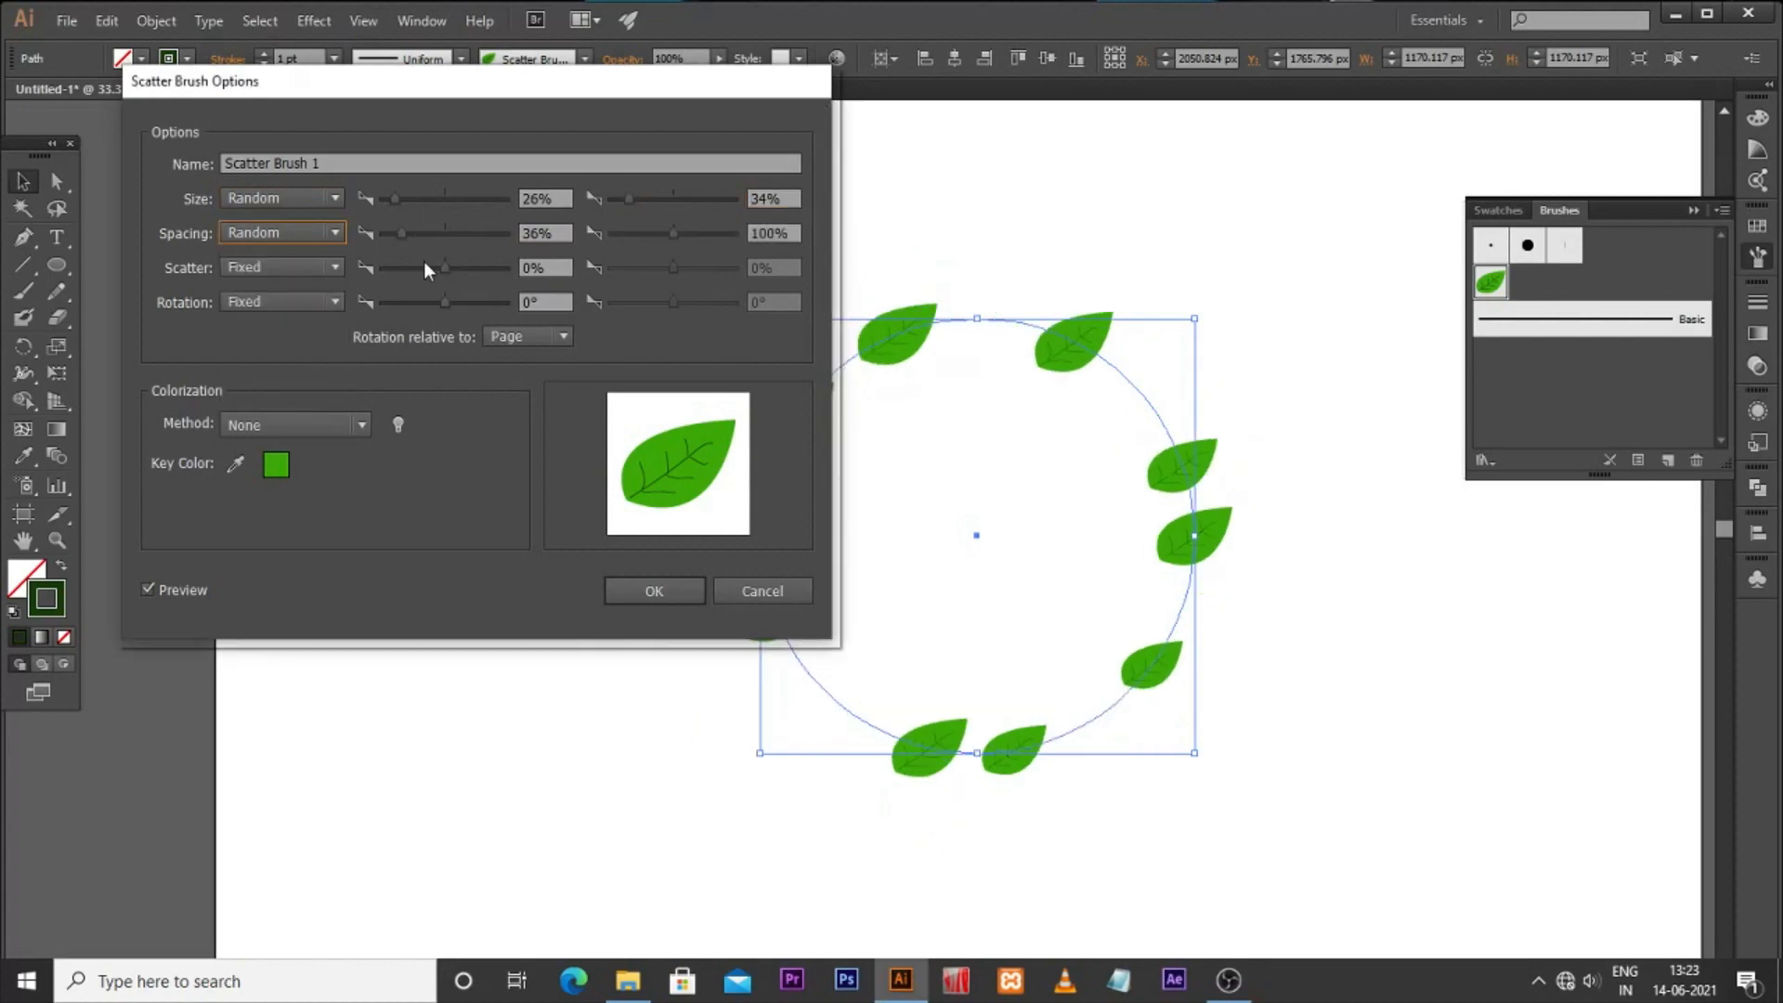
# Step: Set the leaf brush's scatter to Random, ranging from -37% to 110%
pyautogui.click(265, 269)
pyautogui.click(270, 312)
pyautogui.moveTo(446, 269)
pyautogui.mouseDown()
pyautogui.moveTo(416, 270)
pyautogui.moveTo(448, 271)
pyautogui.mouseUp()
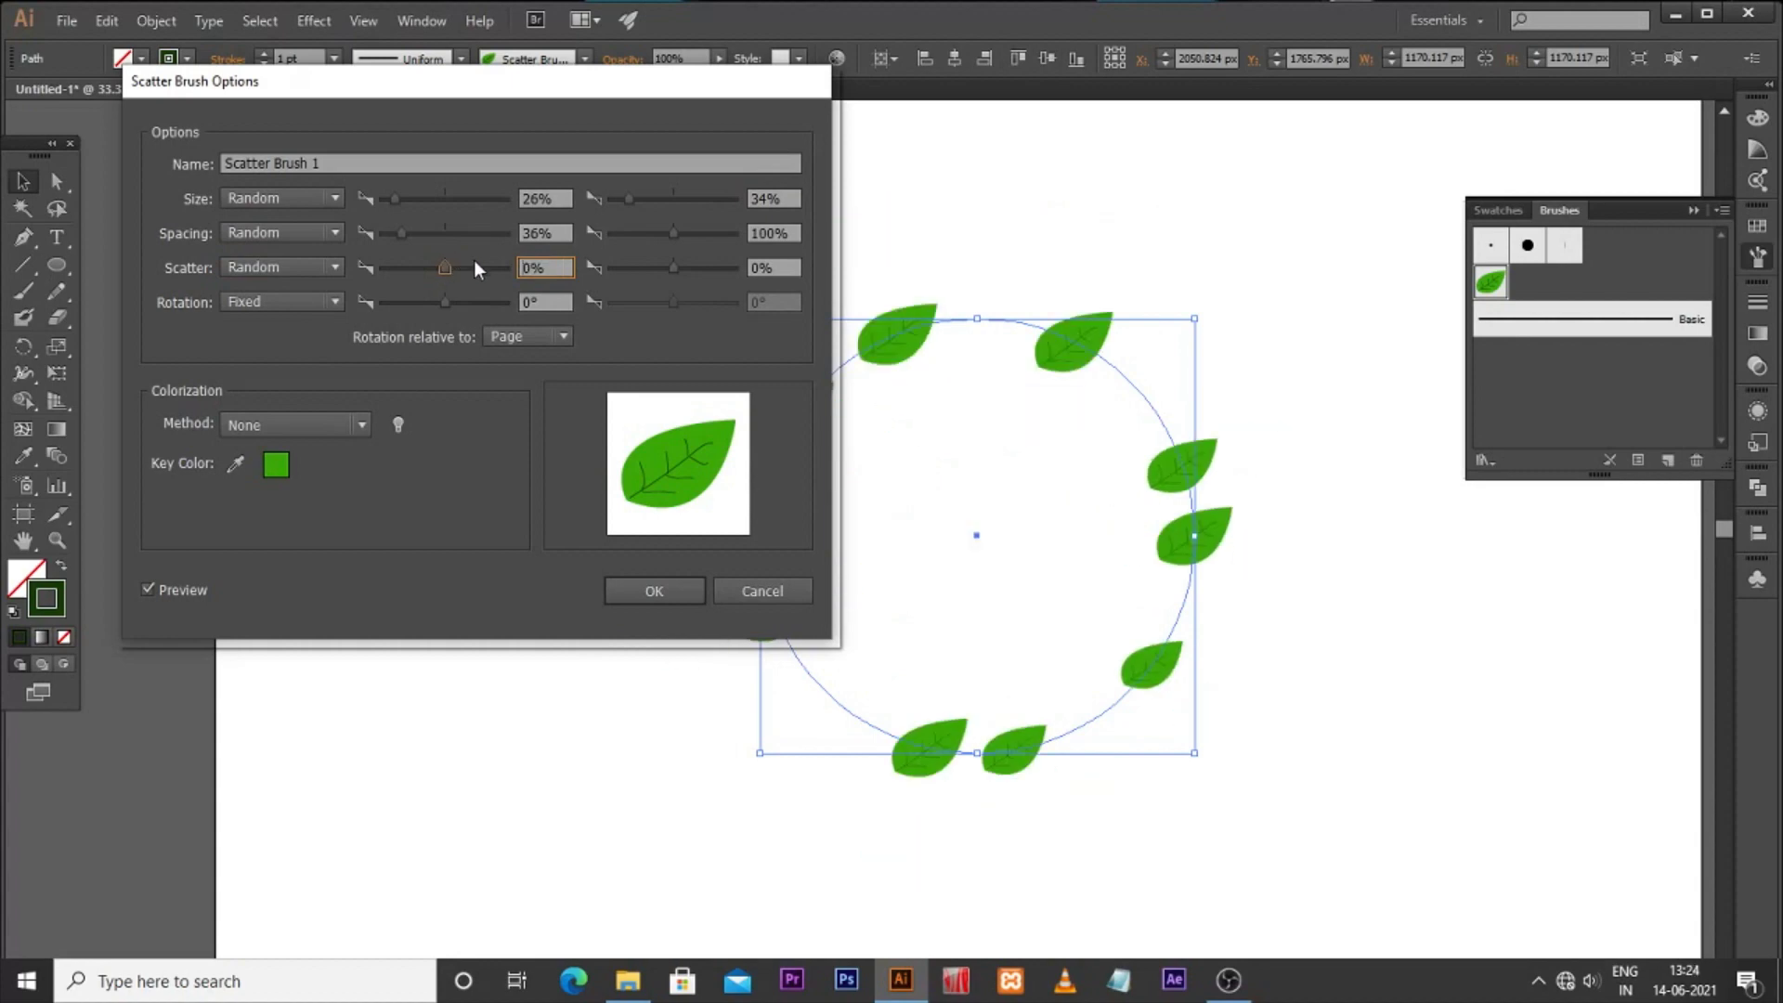
pyautogui.moveTo(676, 268); pyautogui.dragTo(679, 266)
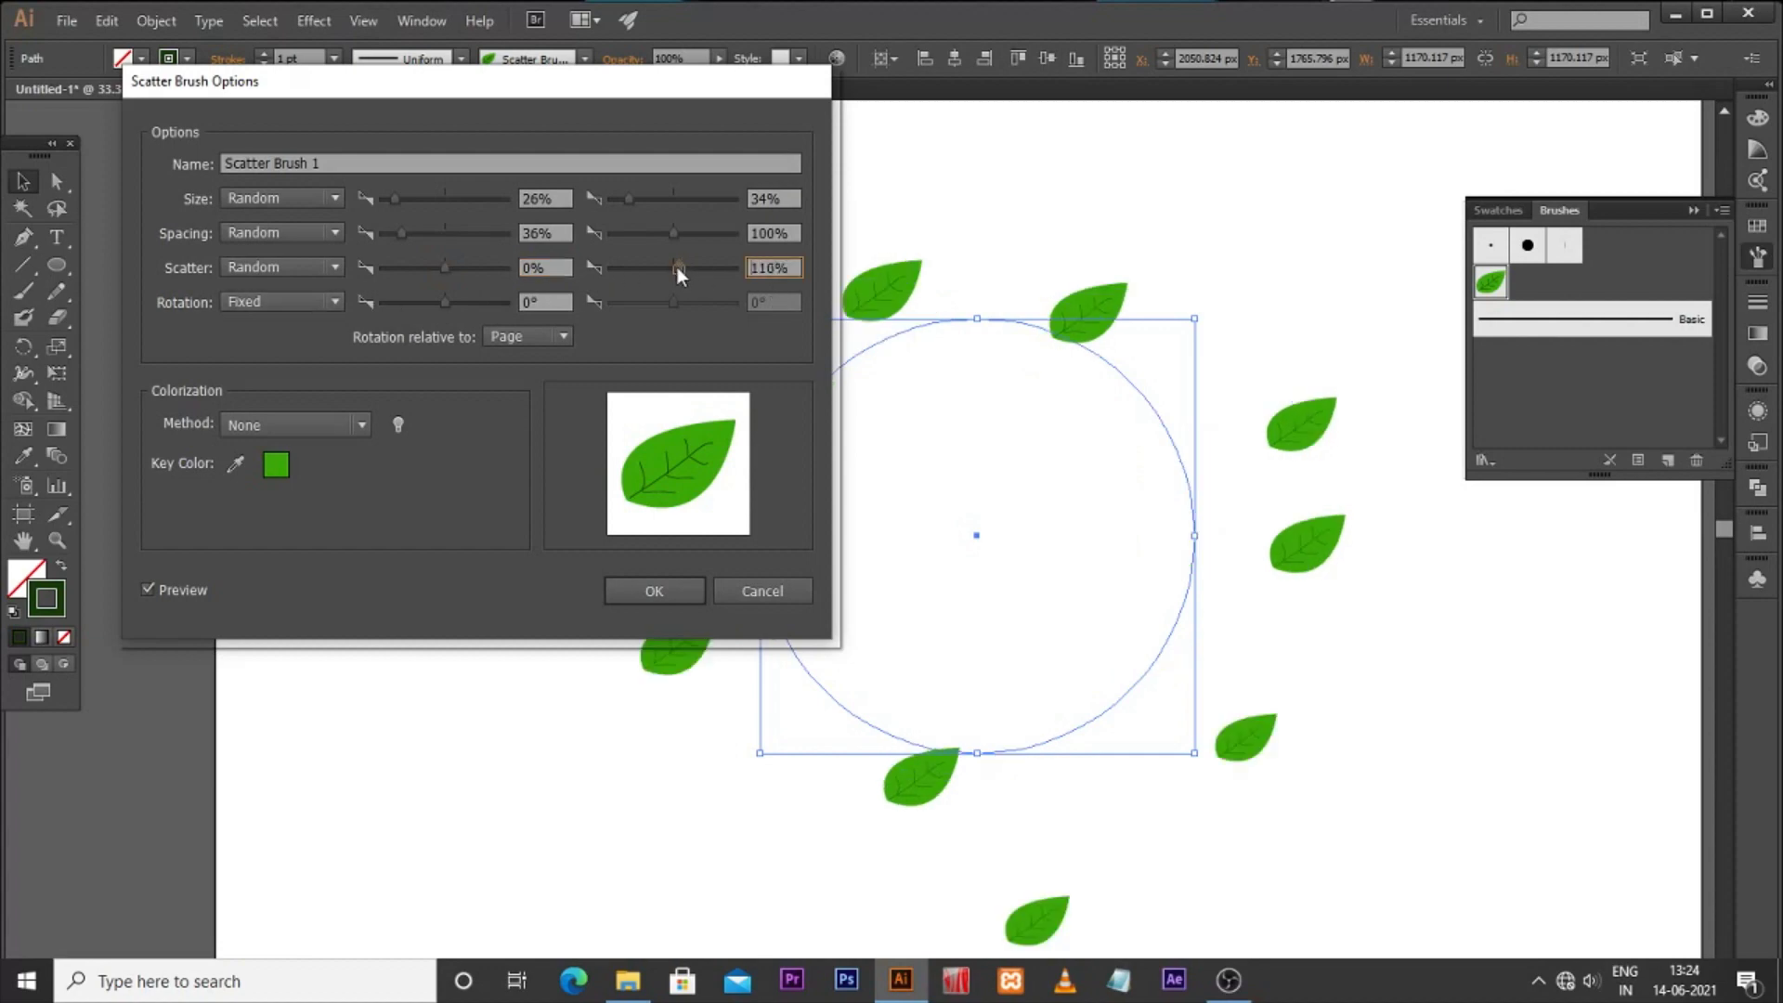
pyautogui.click(444, 269)
pyautogui.moveTo(442, 270); pyautogui.dragTo(438, 269)
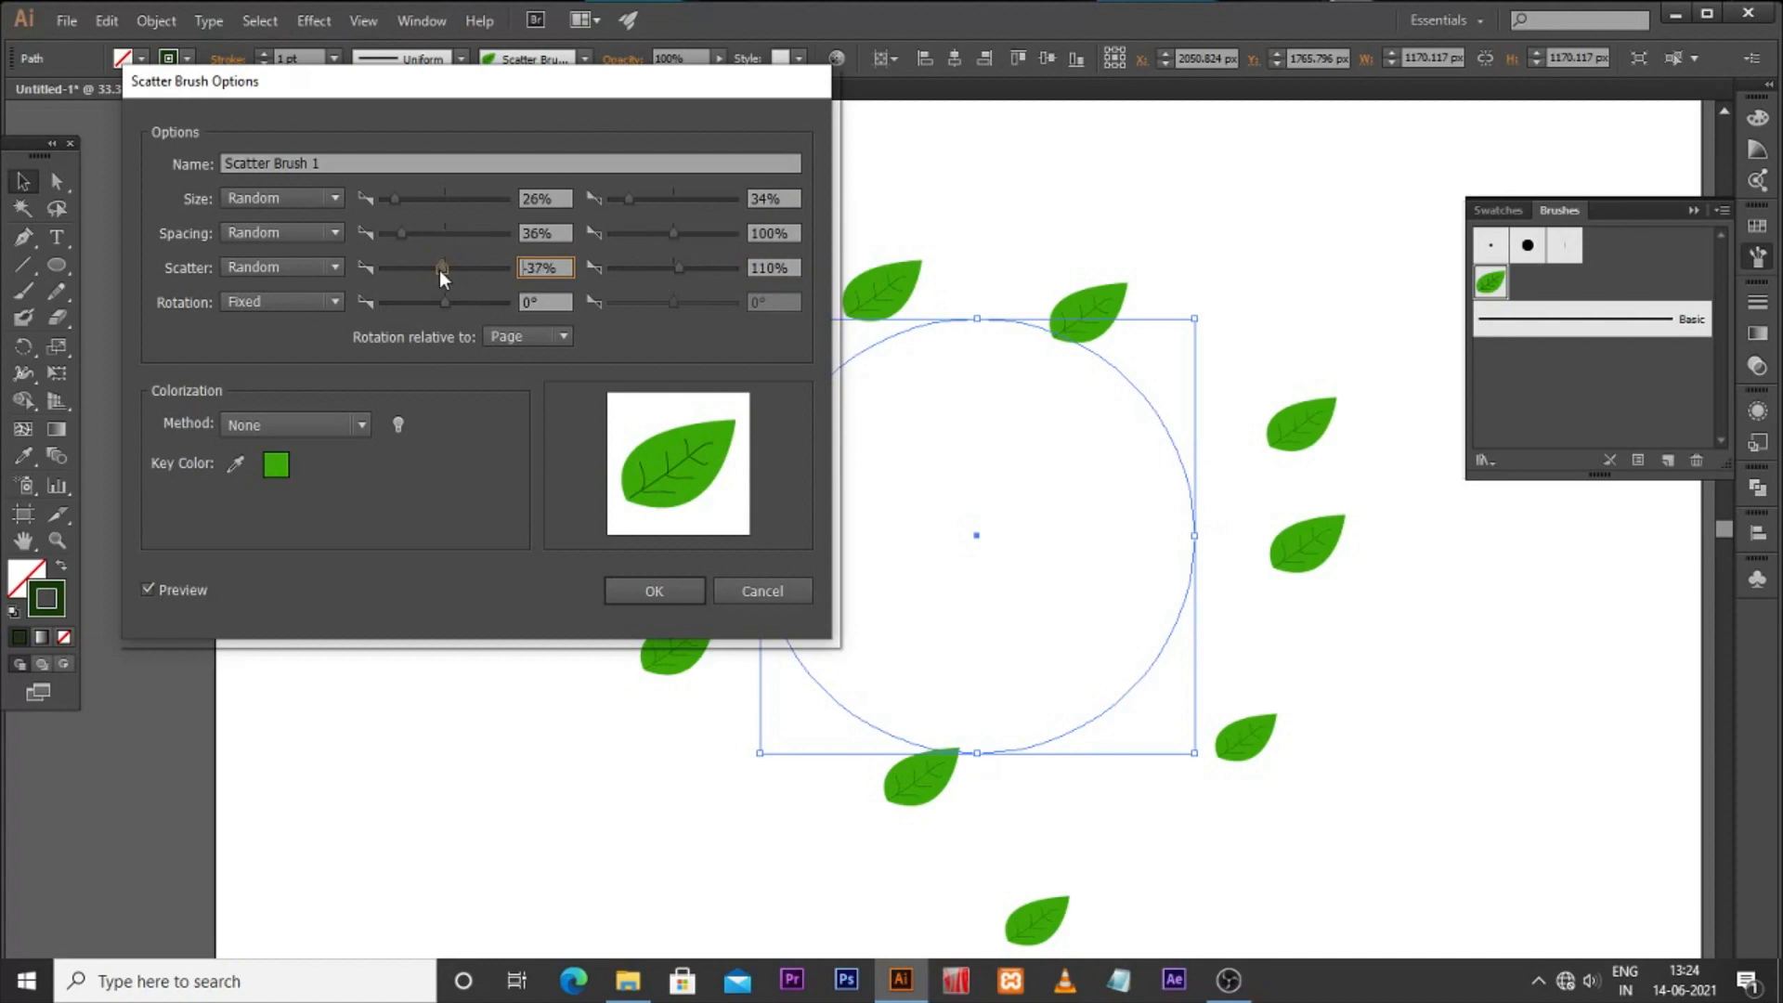
# Step: Set the leaf brush's rotation to Random, ranging from -56° to 76°
pyautogui.click(237, 302)
pyautogui.click(270, 343)
pyautogui.moveTo(443, 305); pyautogui.dragTo(426, 305)
pyautogui.moveTo(673, 305); pyautogui.dragTo(698, 304)
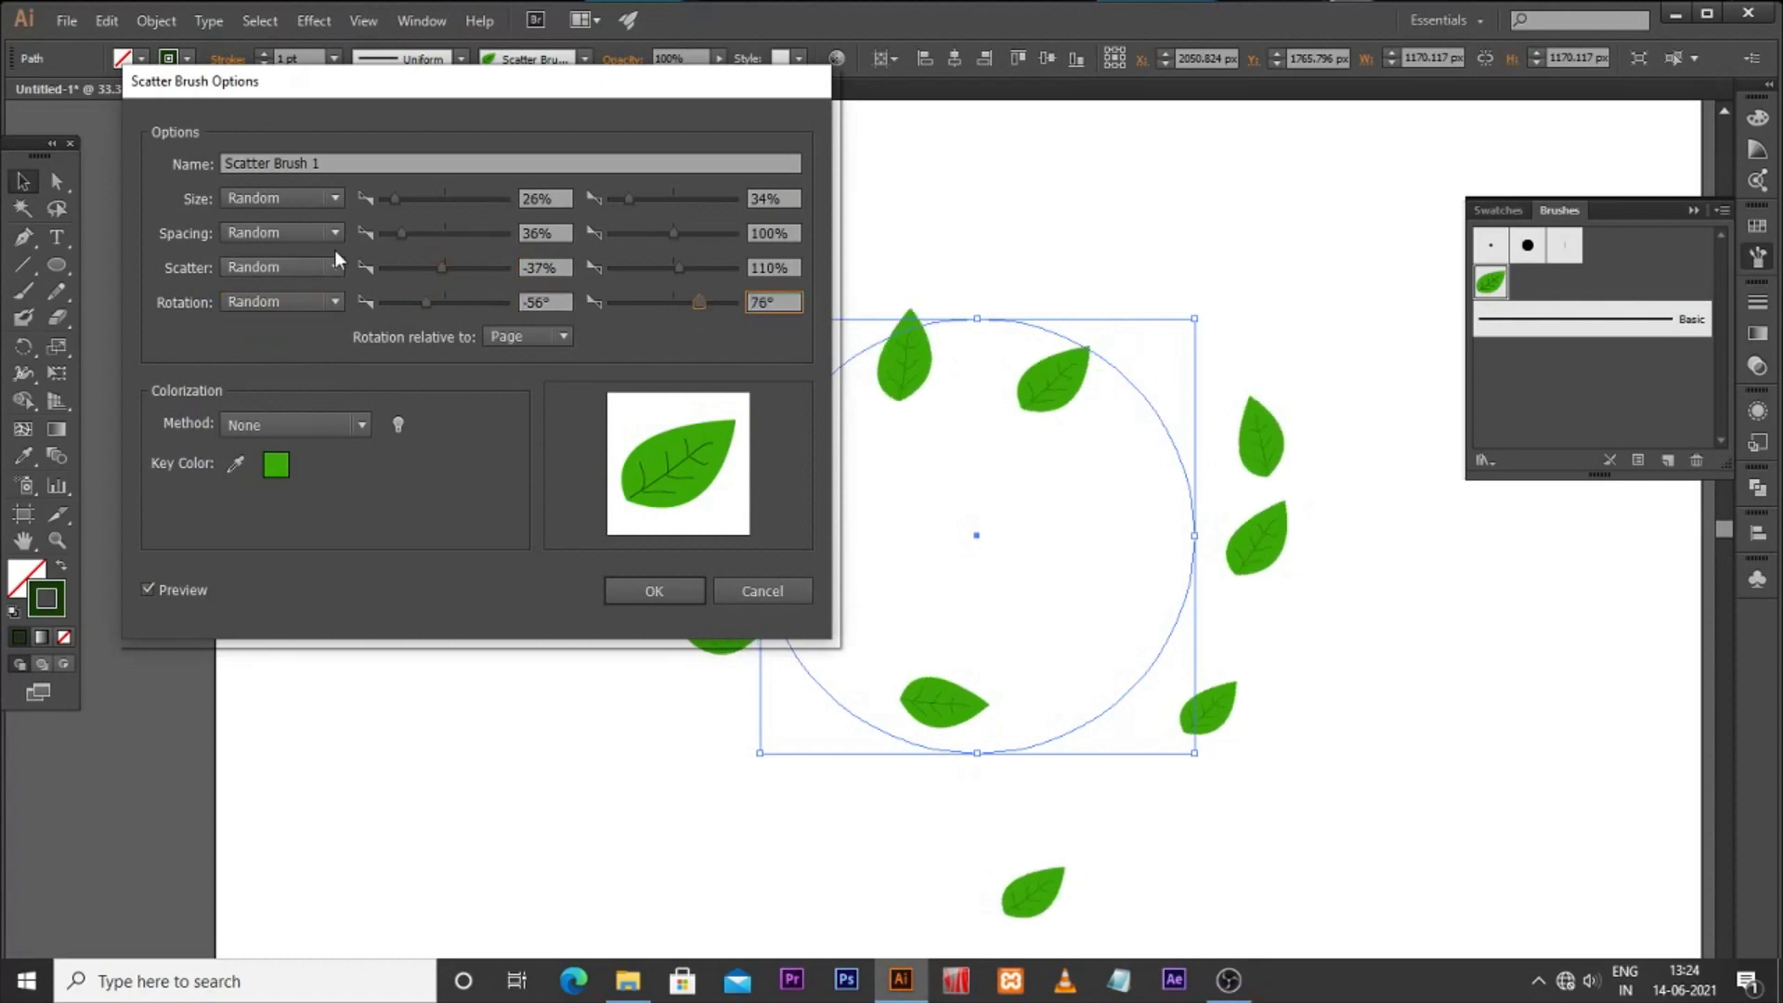
# Step: Reduce the leaf brush's spacing range to 24%–29% and its size range to 21%–24%
pyautogui.moveTo(399, 237); pyautogui.dragTo(393, 238)
pyautogui.moveTo(650, 243); pyautogui.dragTo(622, 200)
pyautogui.moveTo(393, 201); pyautogui.dragTo(388, 203)
# Step: Adjust the leaf brush's random ranges to scatter -38% to 37%, rotation from -109°, and spacing 17% to 21%
pyautogui.moveTo(438, 270); pyautogui.dragTo(438, 268)
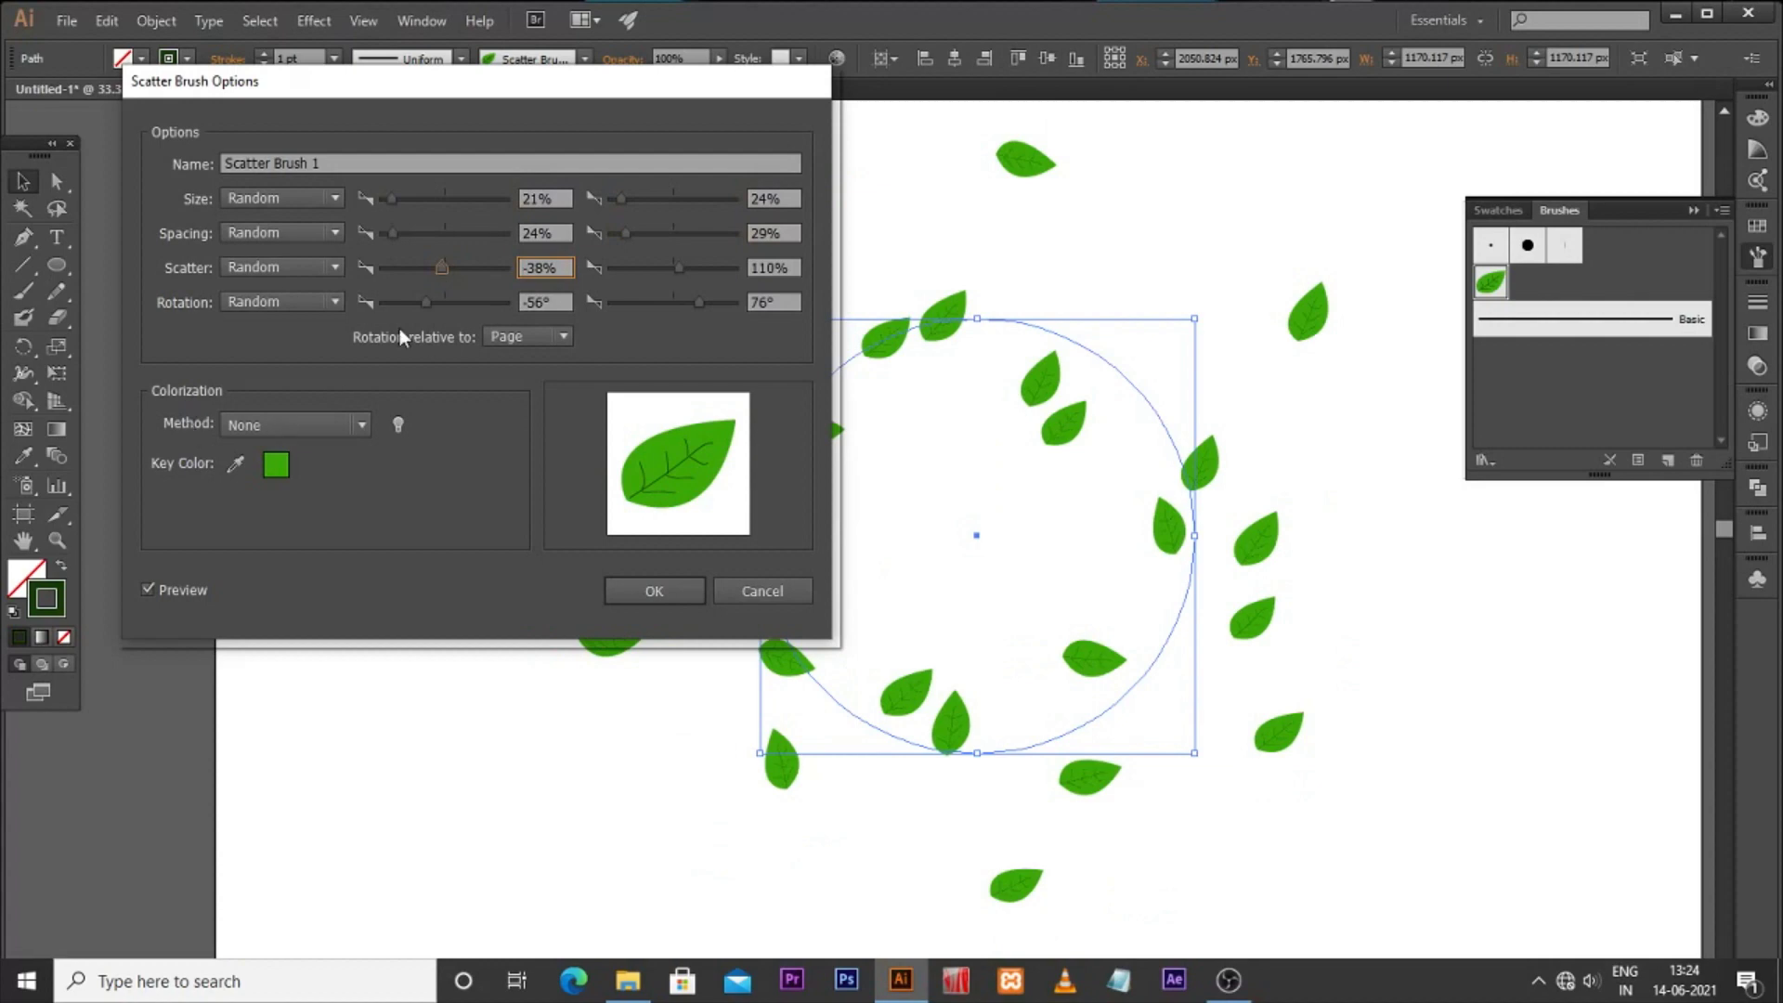
pyautogui.moveTo(421, 309); pyautogui.dragTo(417, 306)
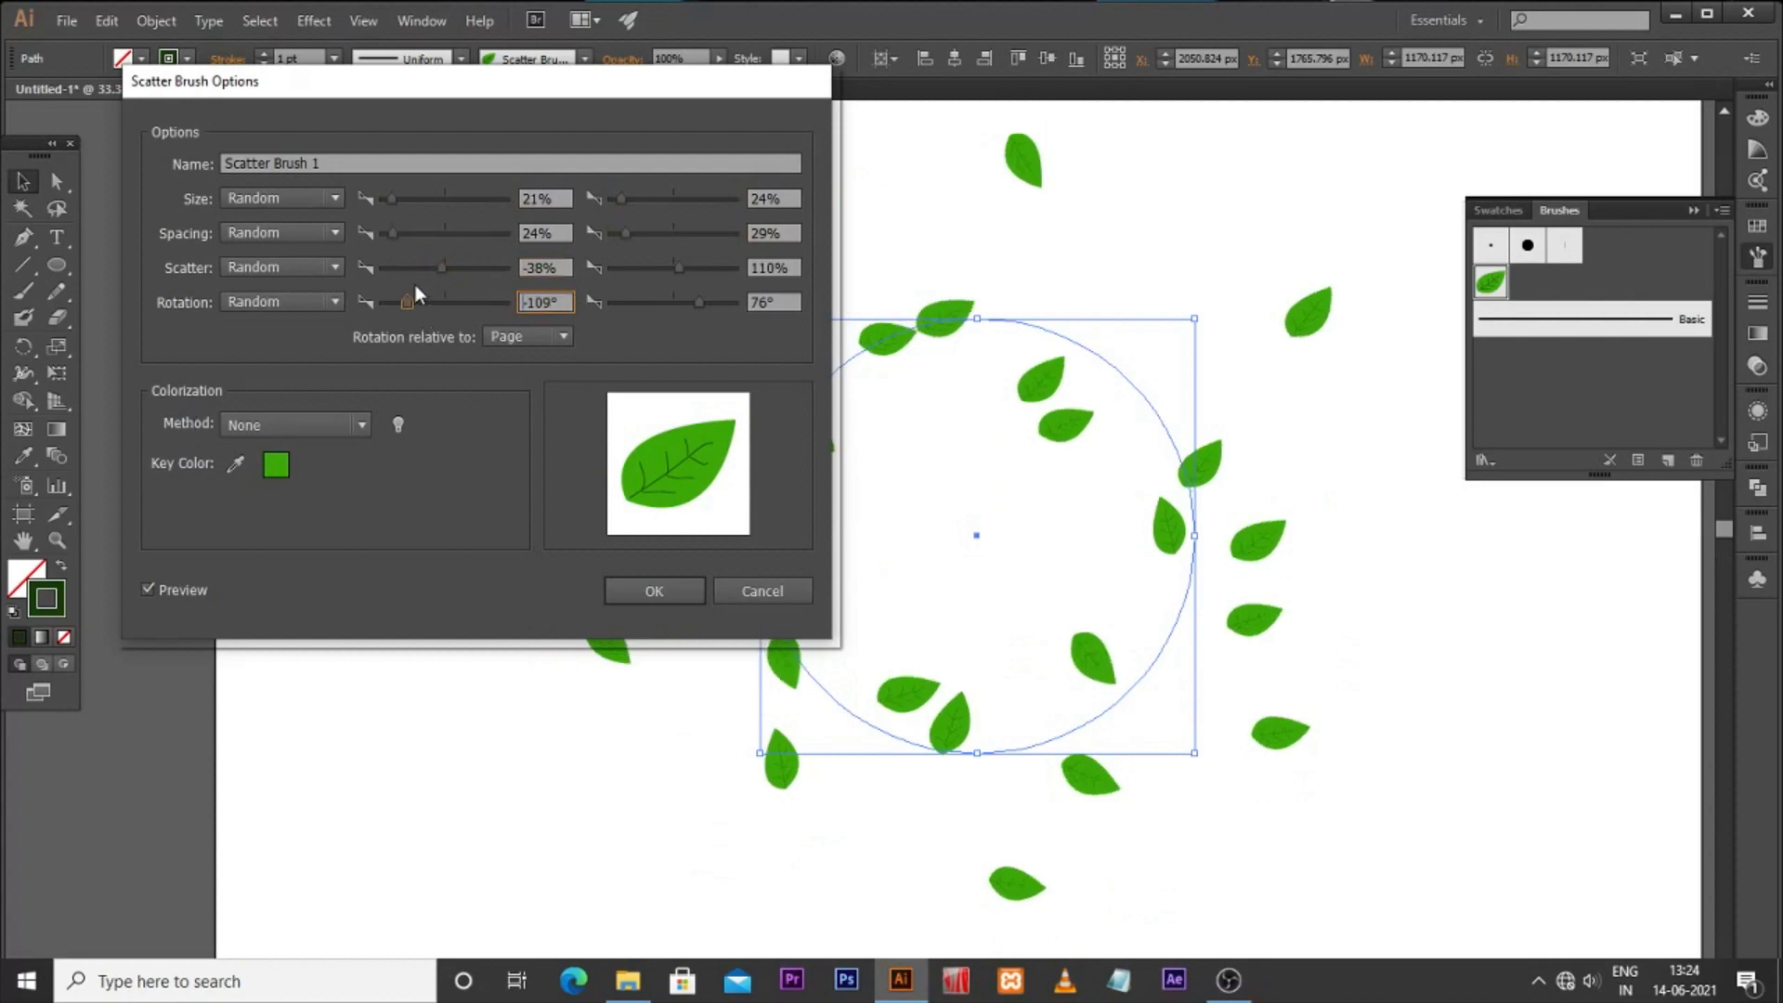
pyautogui.moveTo(678, 266); pyautogui.dragTo(672, 267)
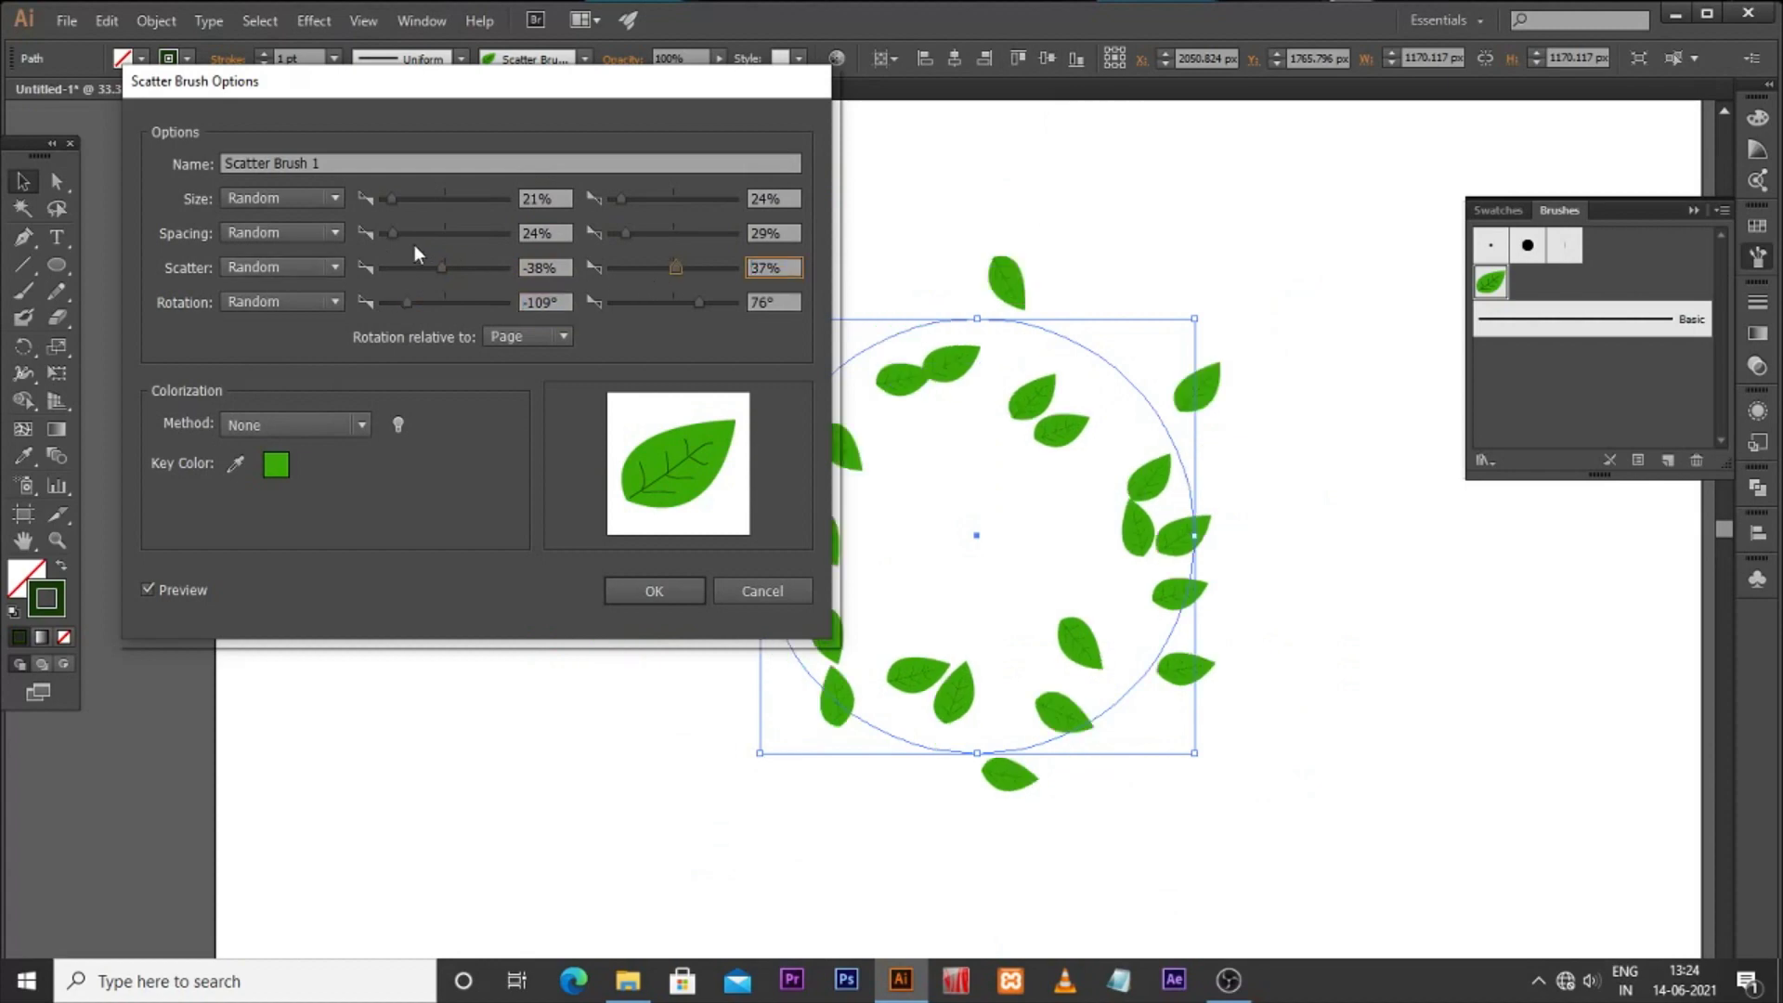
pyautogui.moveTo(390, 234); pyautogui.dragTo(387, 235)
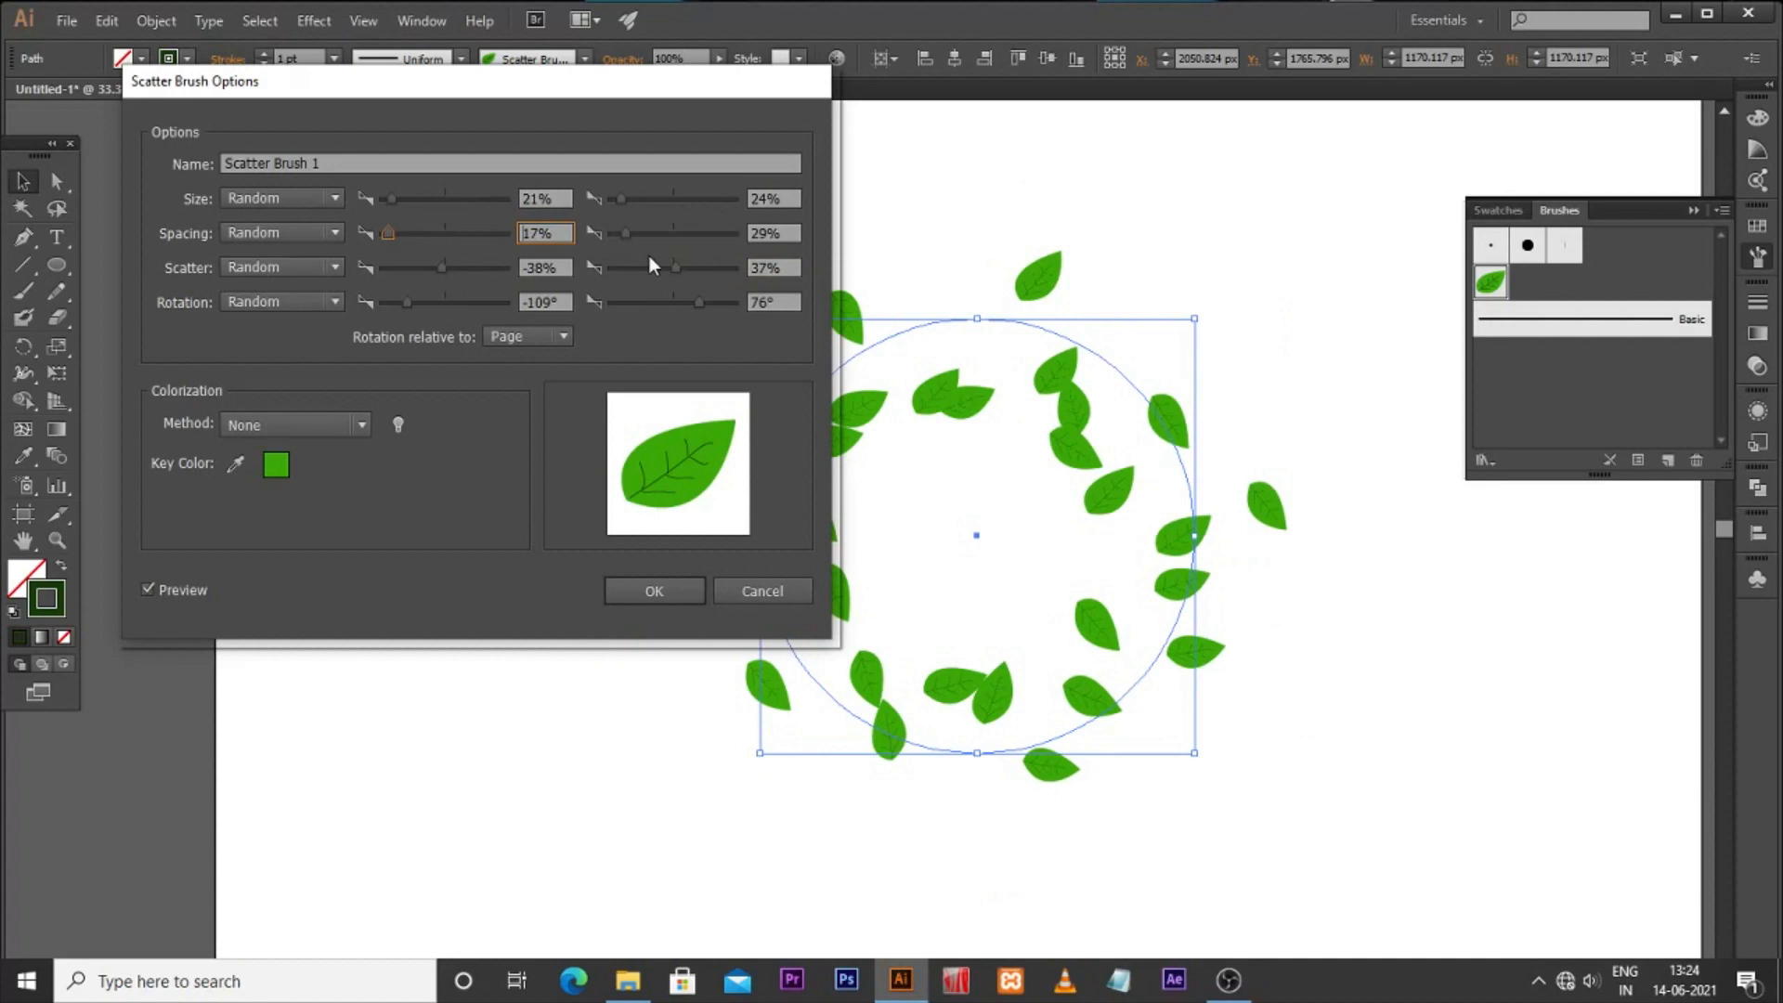
pyautogui.moveTo(624, 234); pyautogui.dragTo(617, 236)
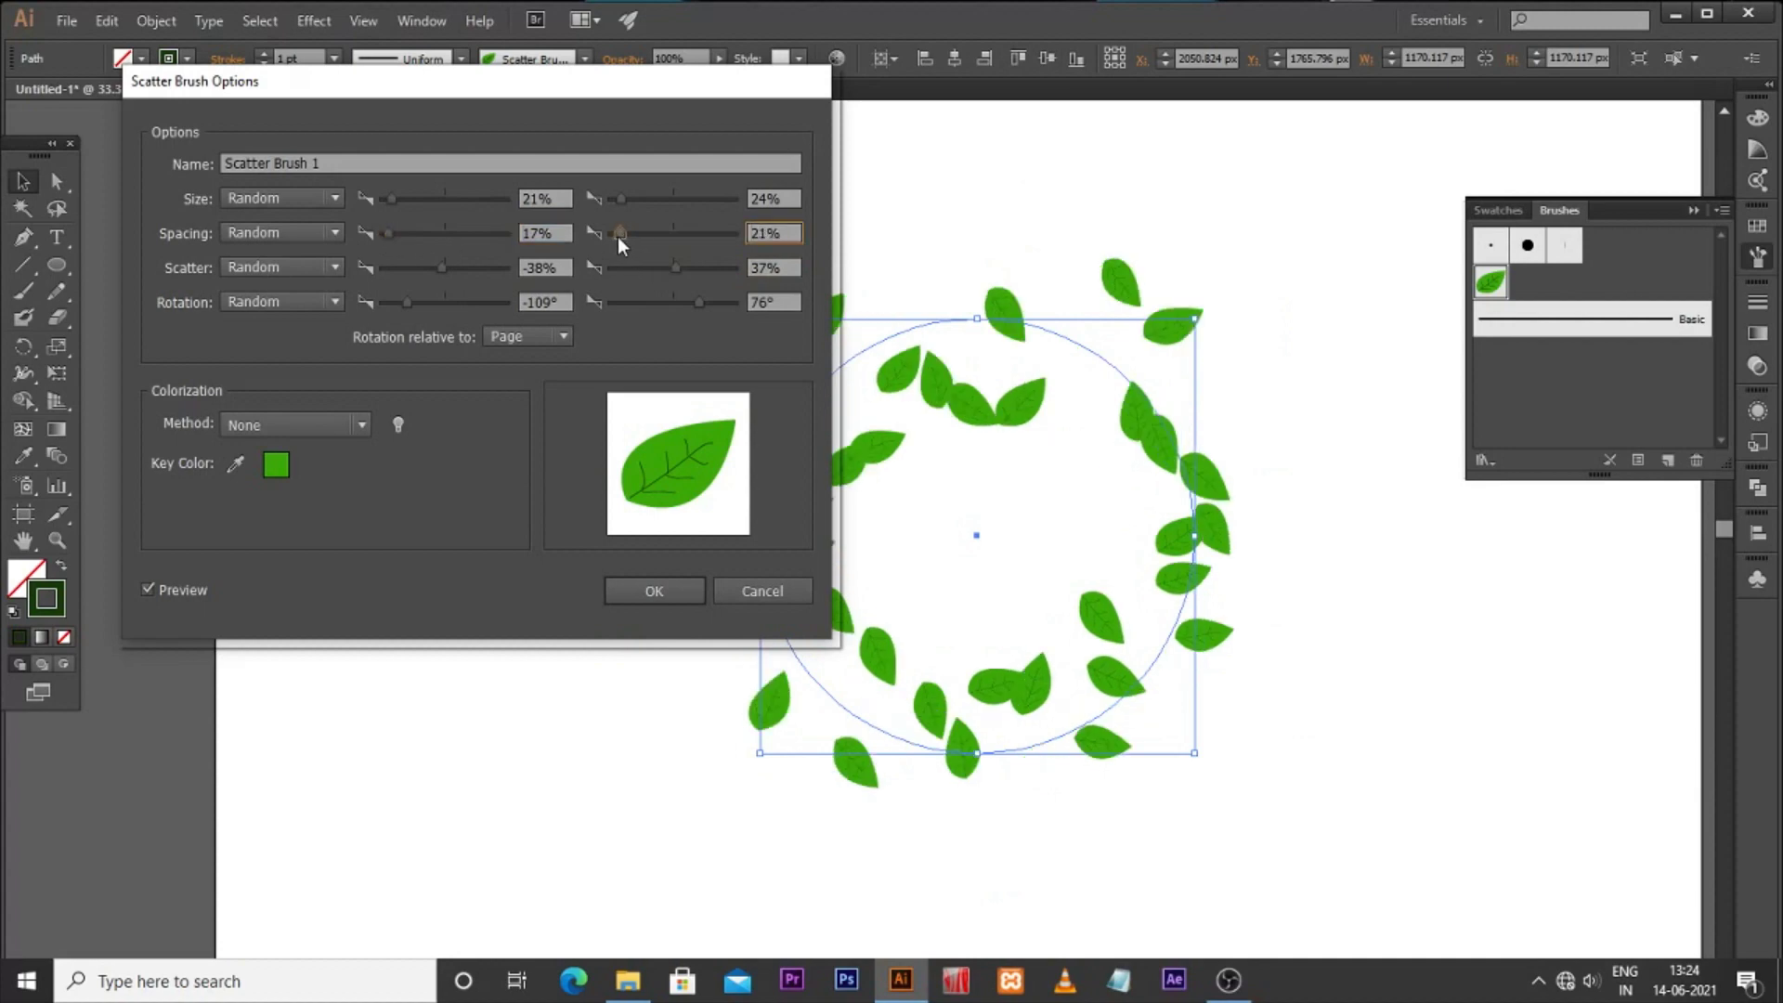
# Step: Set the leaf brush's colorization method to Tints and Shades and apply the changes to the existing strokes
pyautogui.click(315, 430)
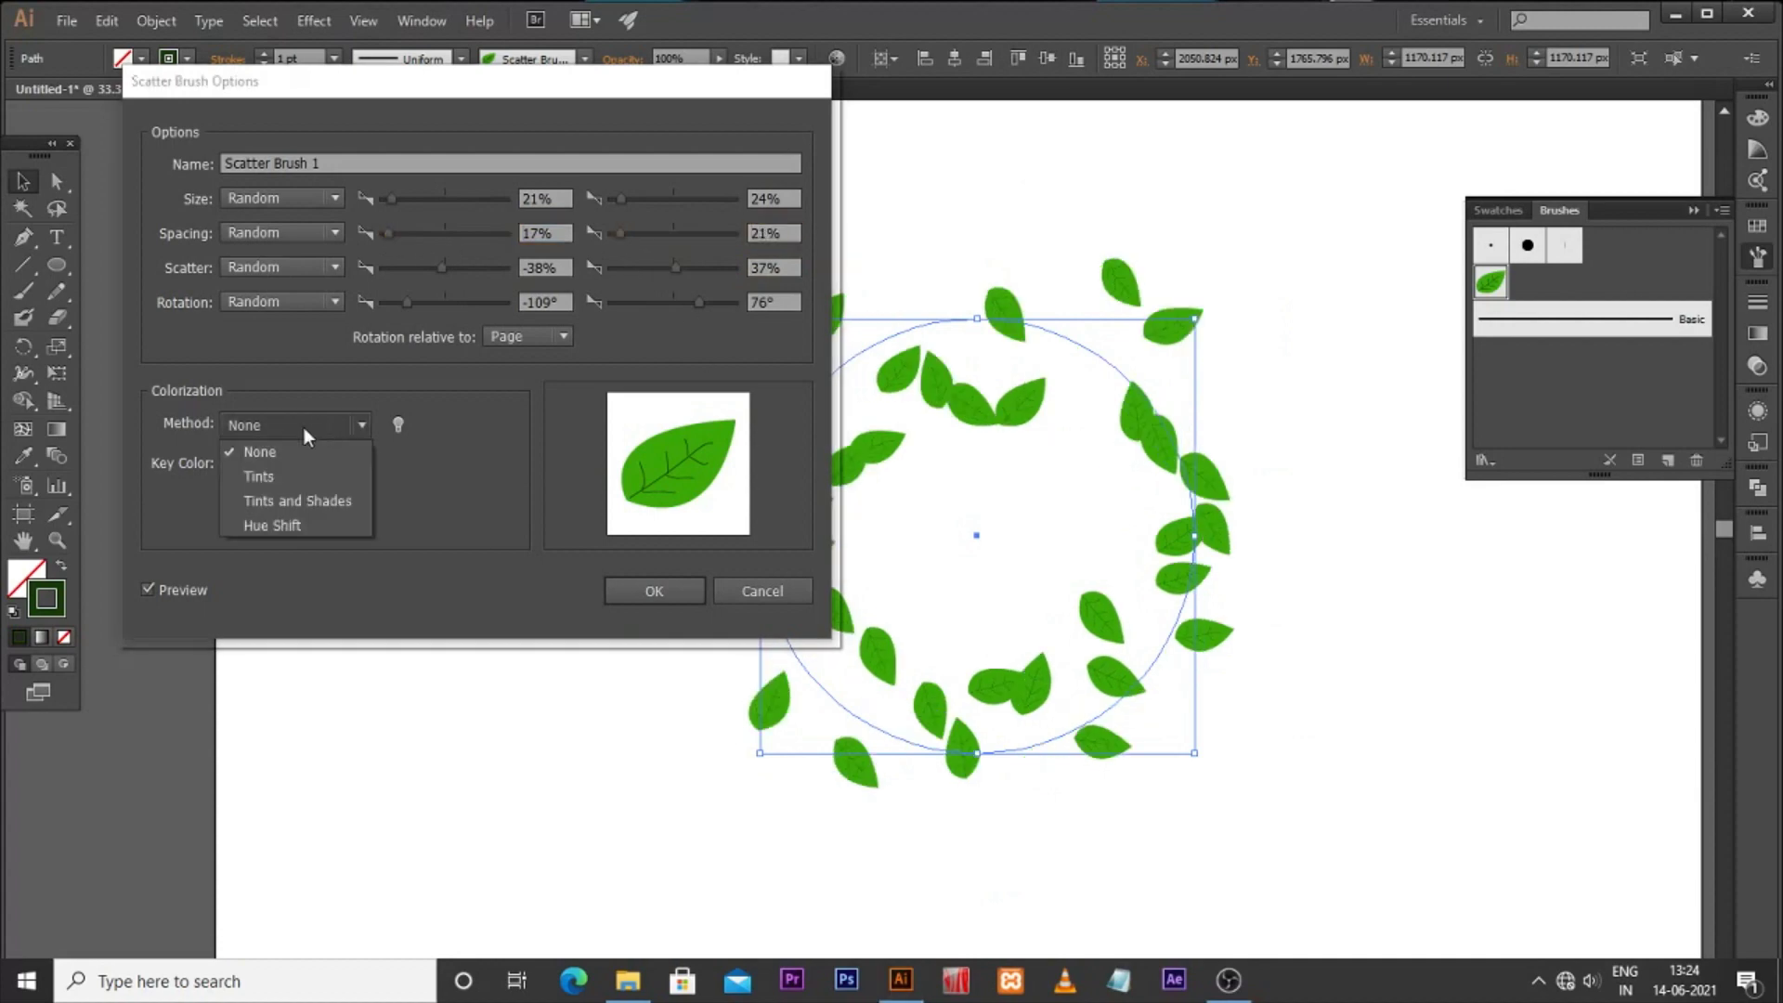
pyautogui.click(272, 495)
pyautogui.click(637, 582)
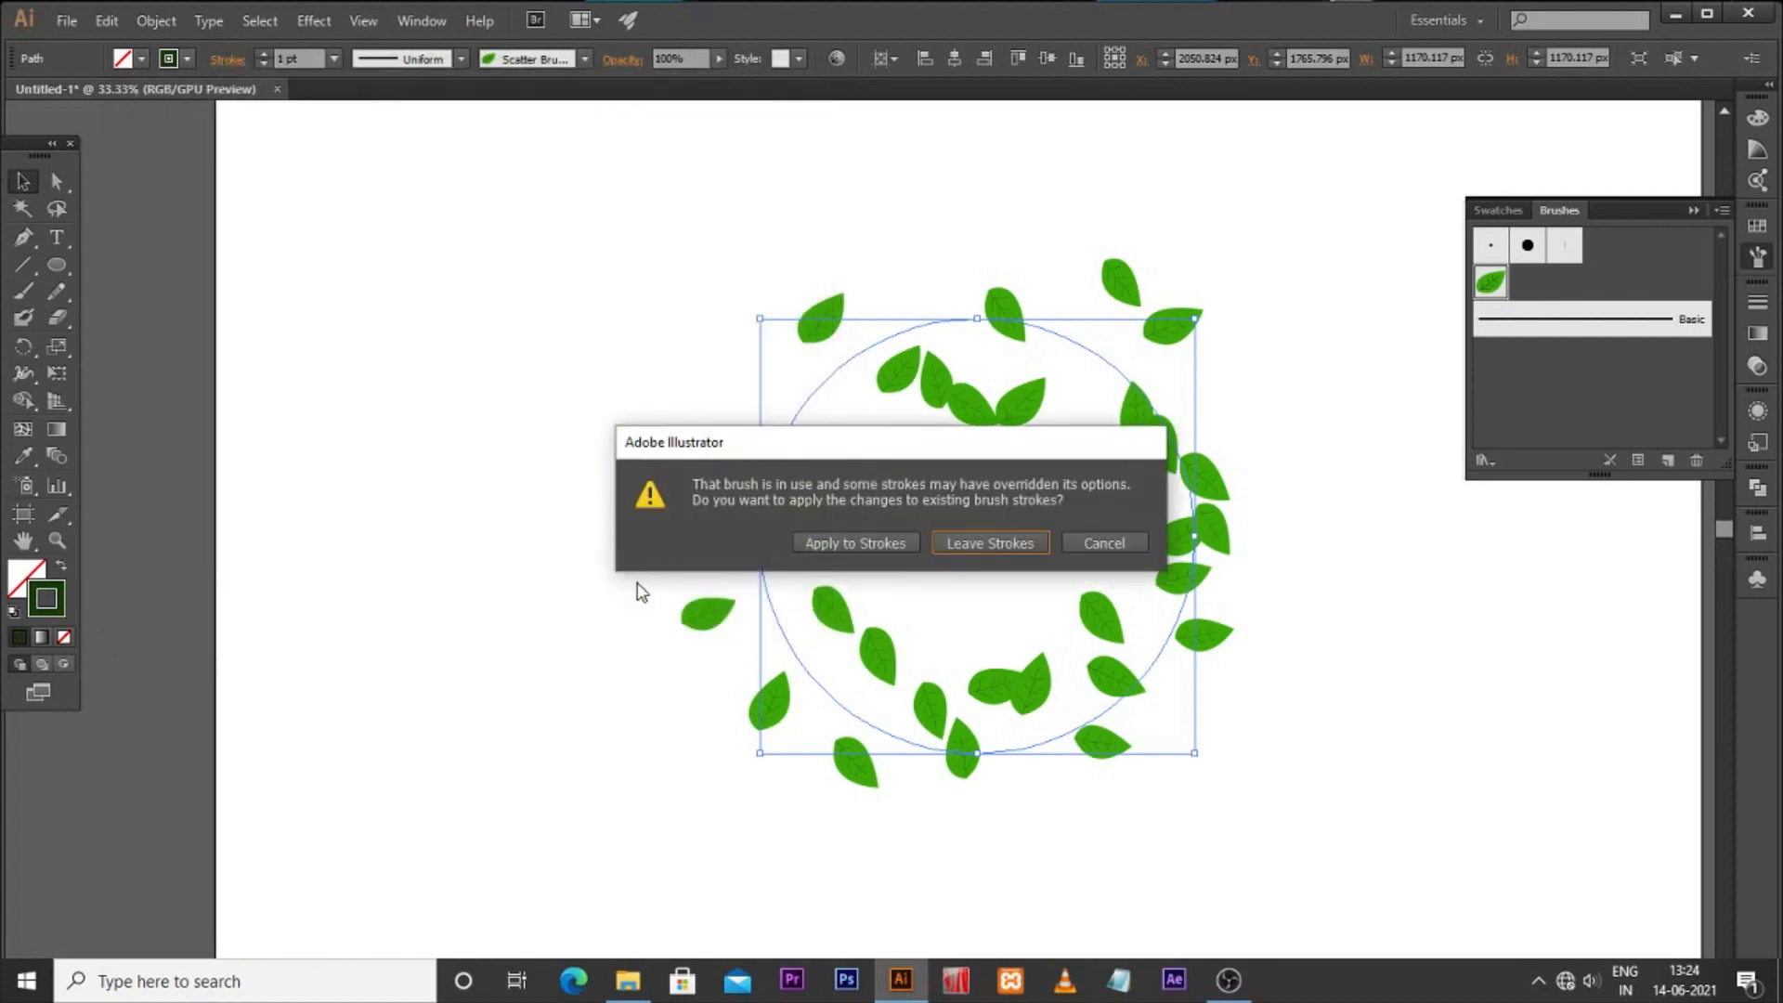
pyautogui.click(860, 542)
# Step: Change the leaf wreath's stroke color to a bright yellow and deselect it
pyautogui.doubleClick(61, 606)
pyautogui.click(1325, 510)
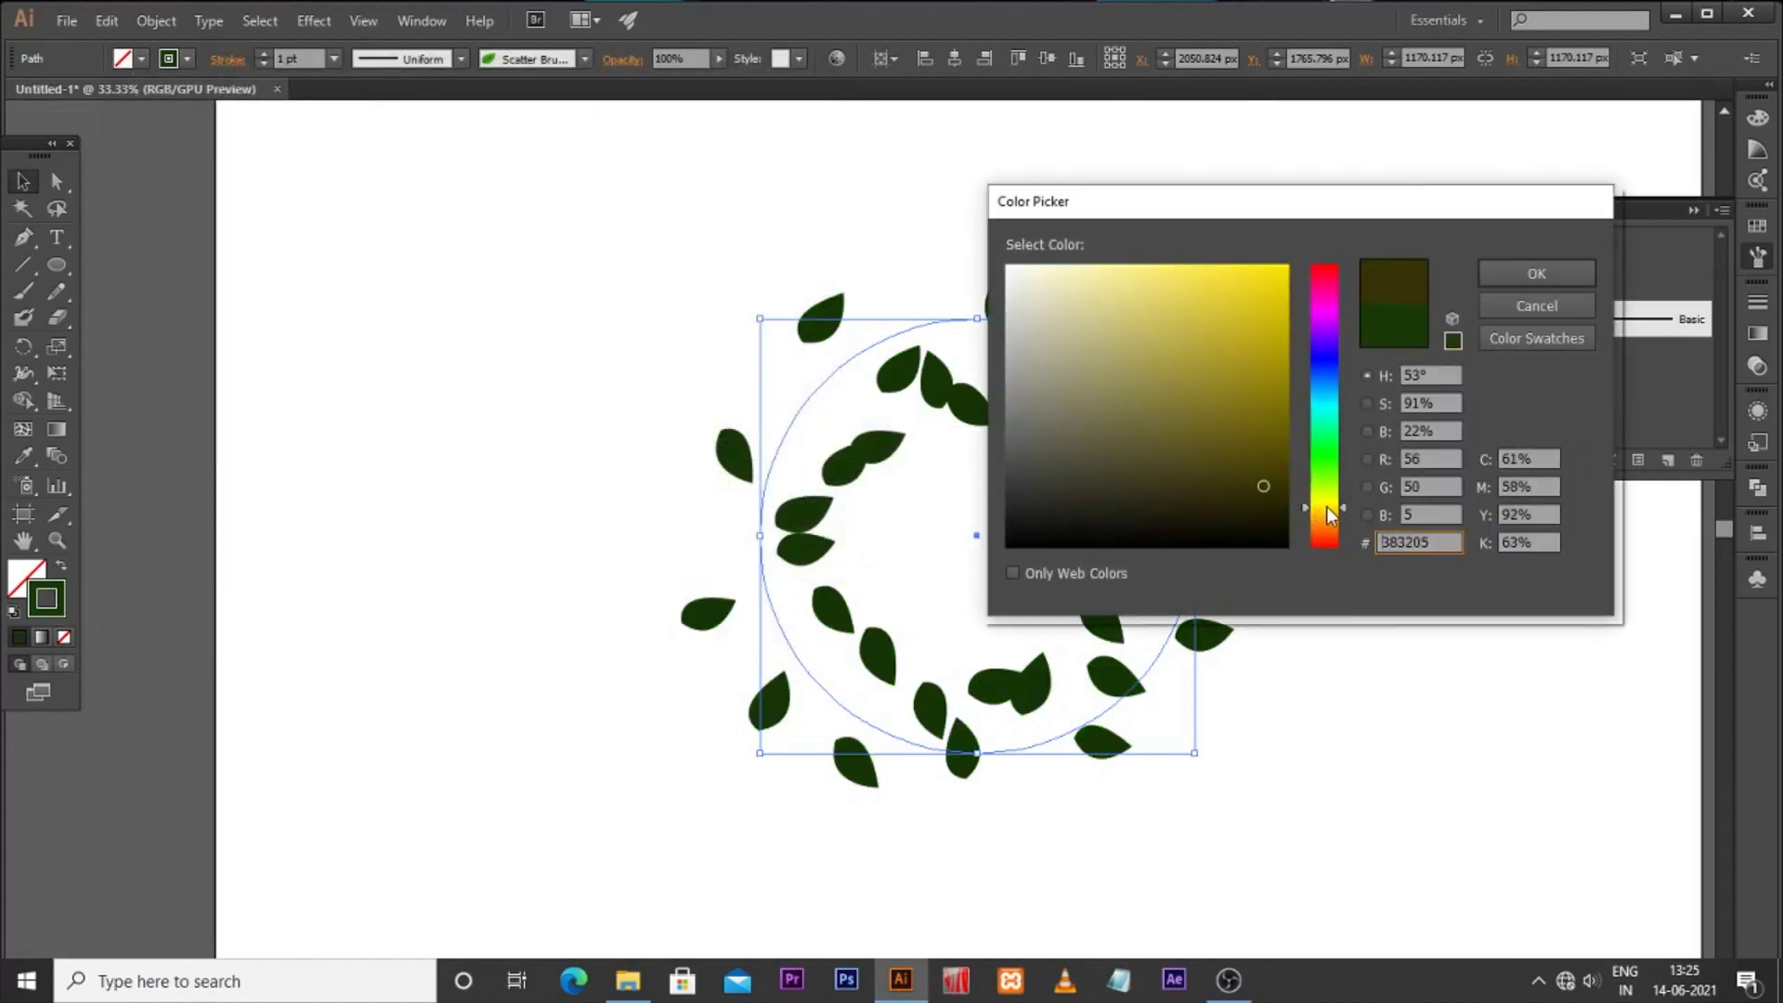
pyautogui.click(1281, 282)
pyautogui.click(1537, 278)
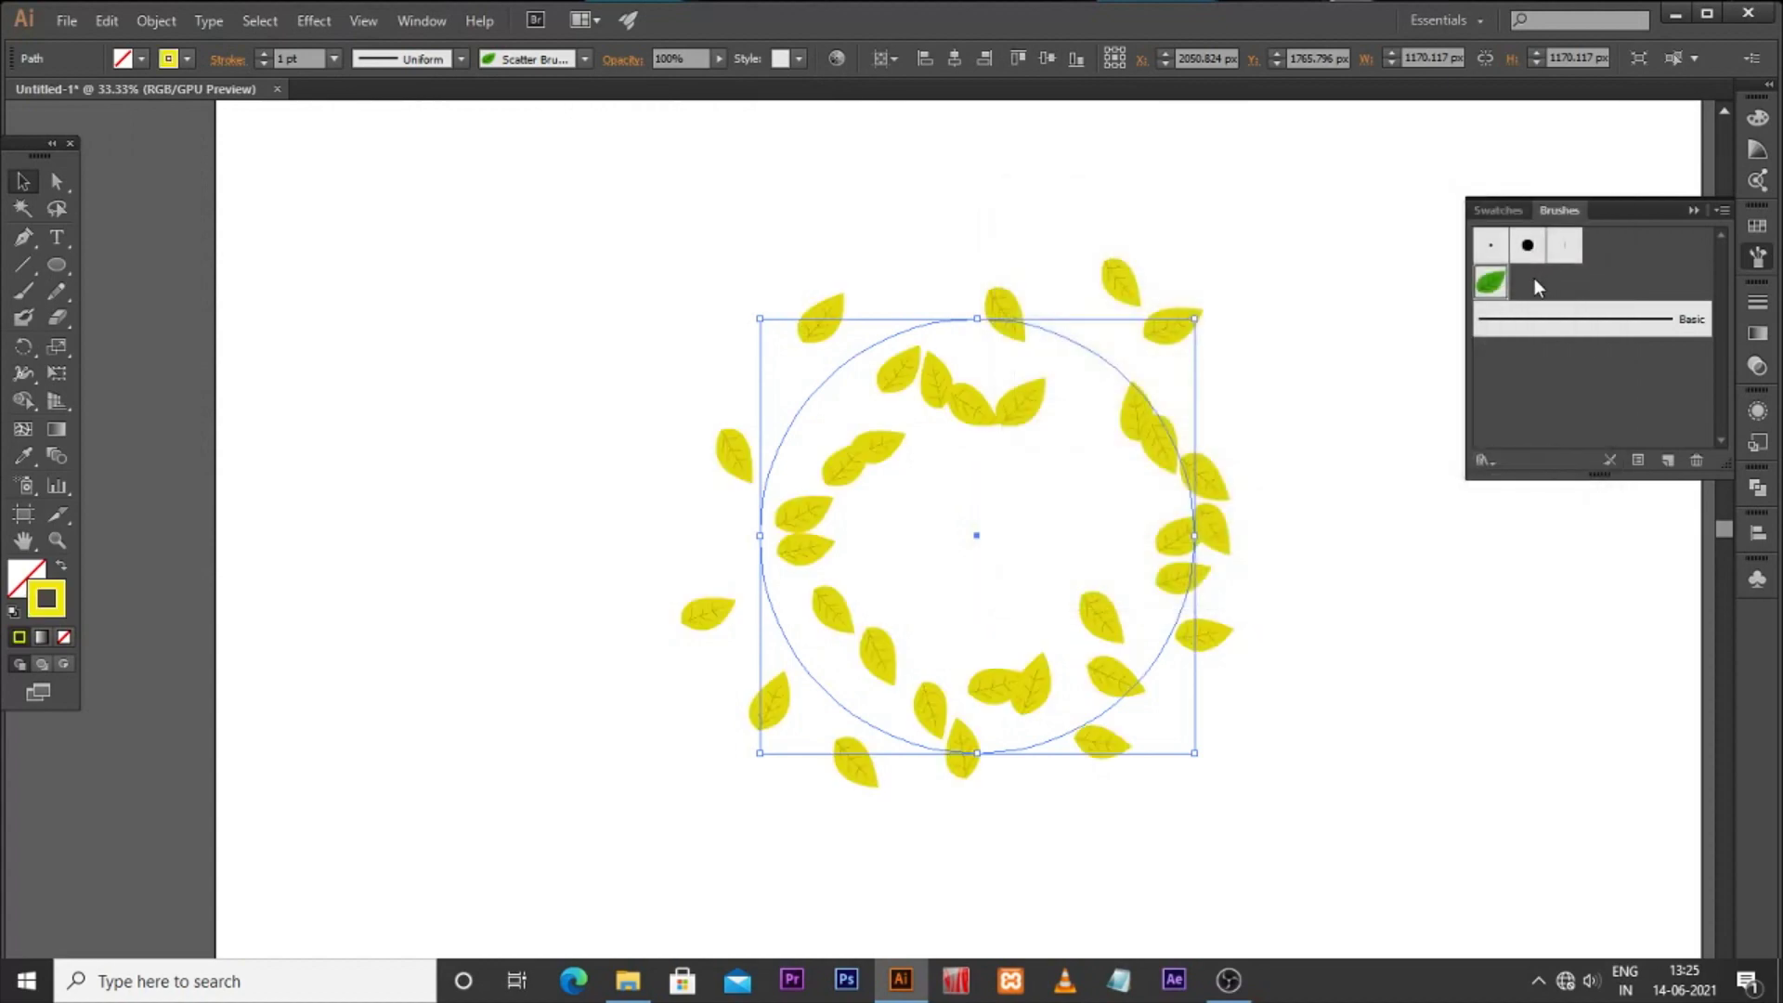
pyautogui.click(481, 523)
# Step: Draw a circle about 324 px in diameter in the empty area to the right of the leaf wreath
pyautogui.moveTo(962, 412); pyautogui.dragTo(683, 390)
pyautogui.click(1141, 620)
pyautogui.click(56, 266)
pyautogui.moveTo(1151, 418); pyautogui.dragTo(948, 405)
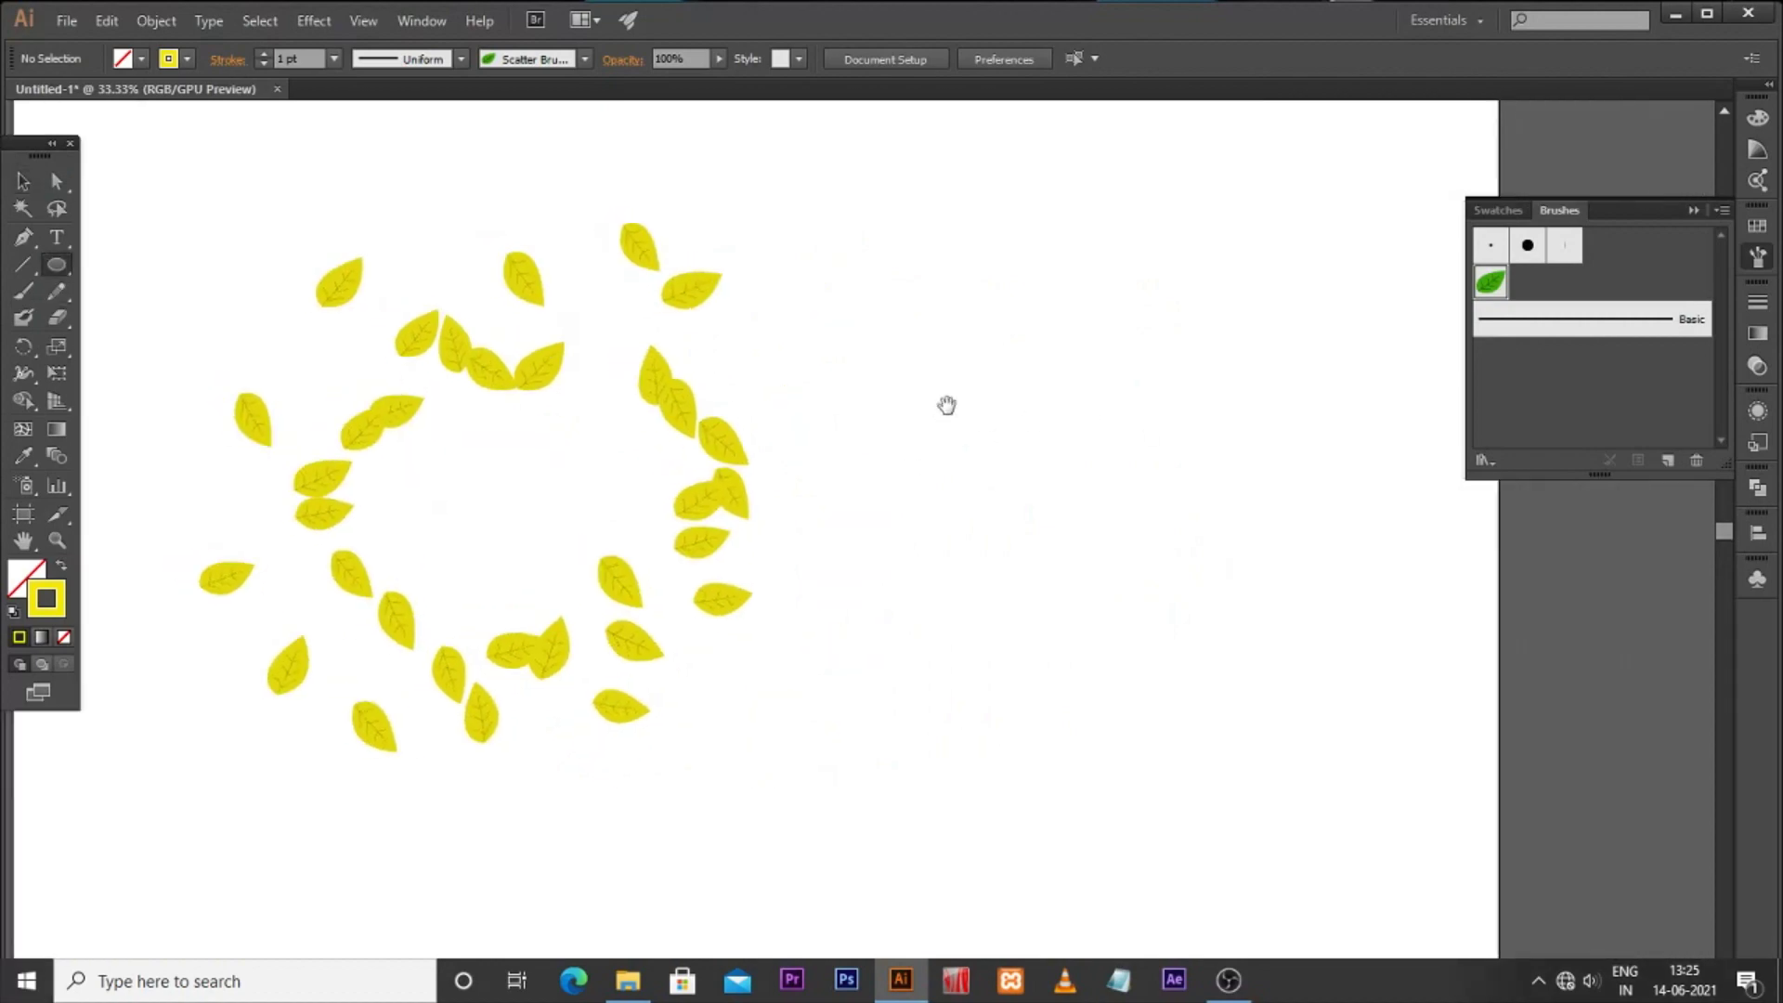
pyautogui.moveTo(1303, 318); pyautogui.dragTo(1423, 439)
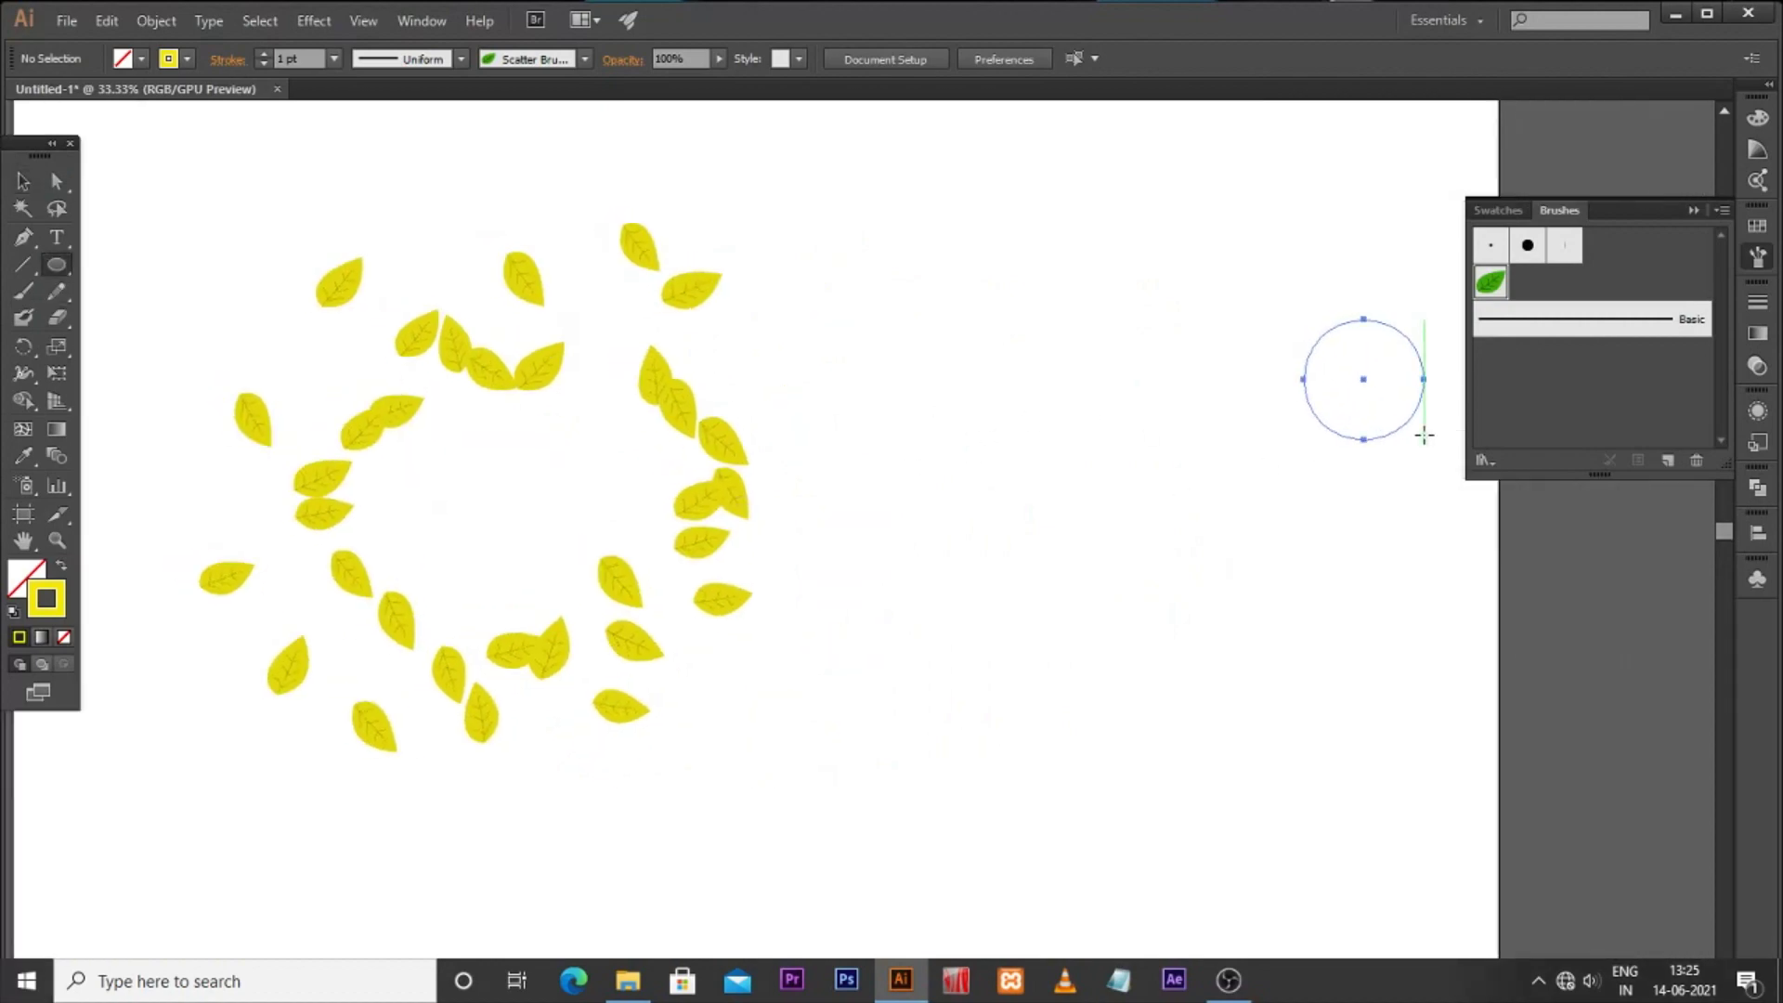
# Step: Fill the new circle with a dark navy blue and remove its stroke
pyautogui.click(62, 566)
pyautogui.doubleClick(29, 580)
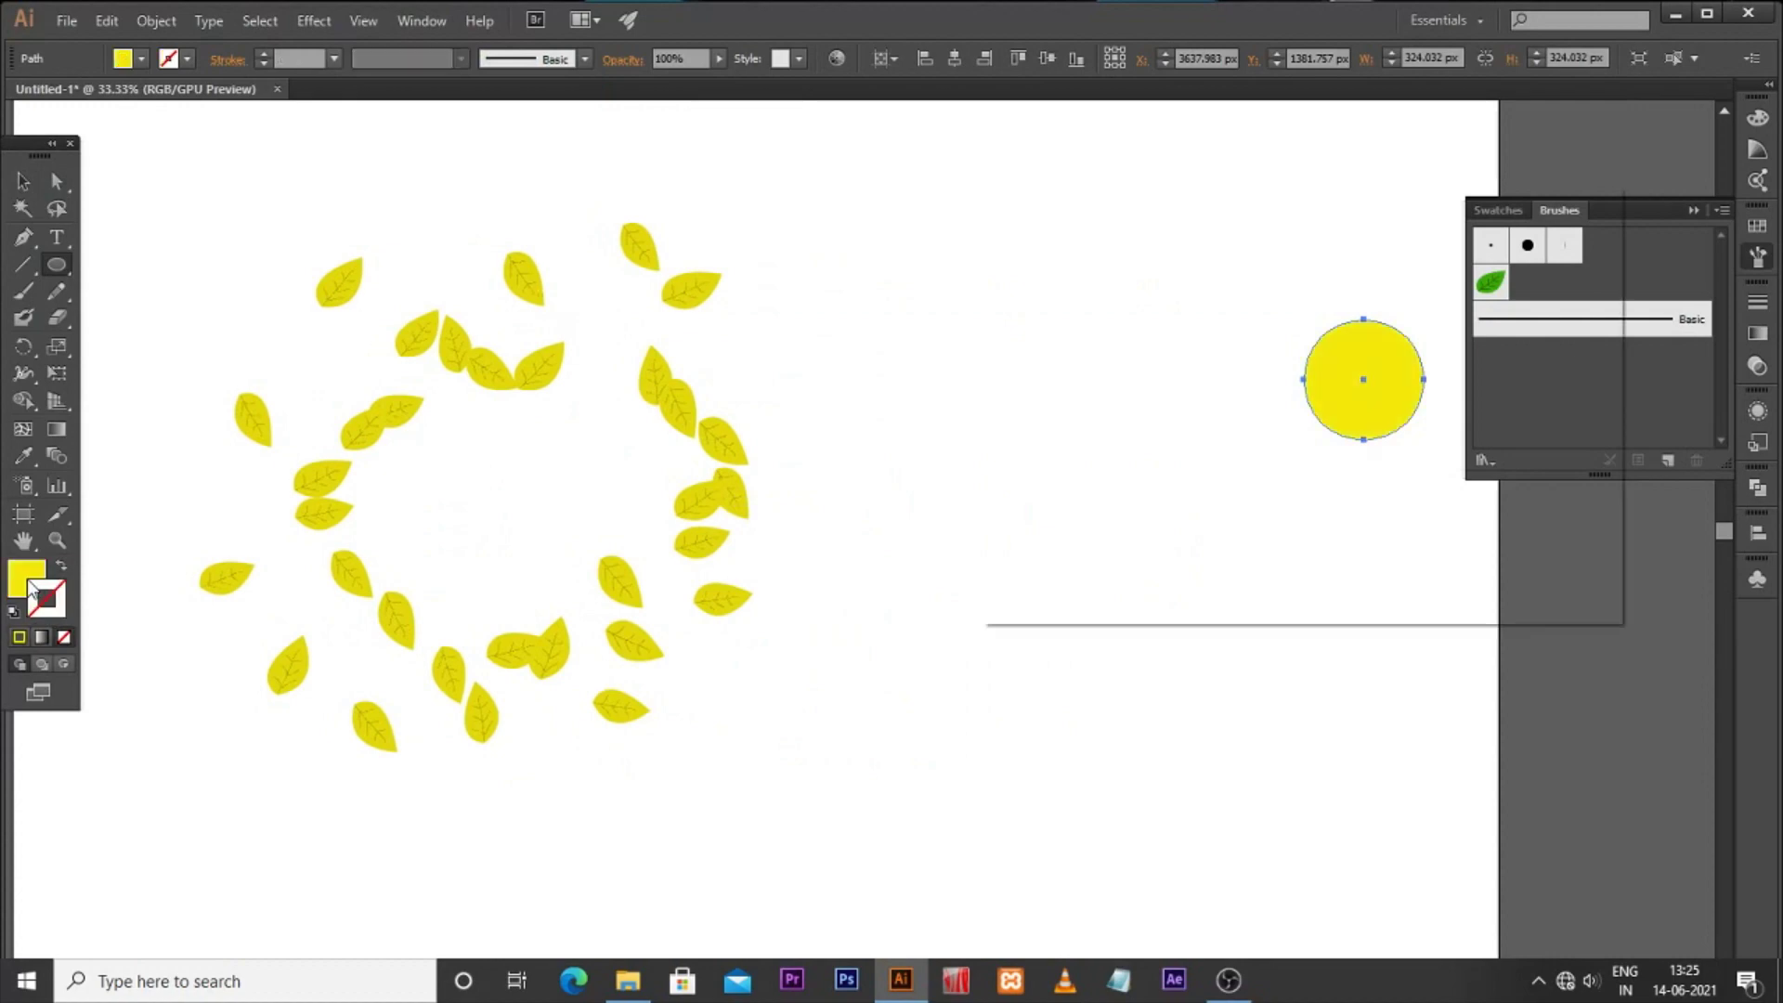
pyautogui.click(1276, 475)
pyautogui.click(1517, 282)
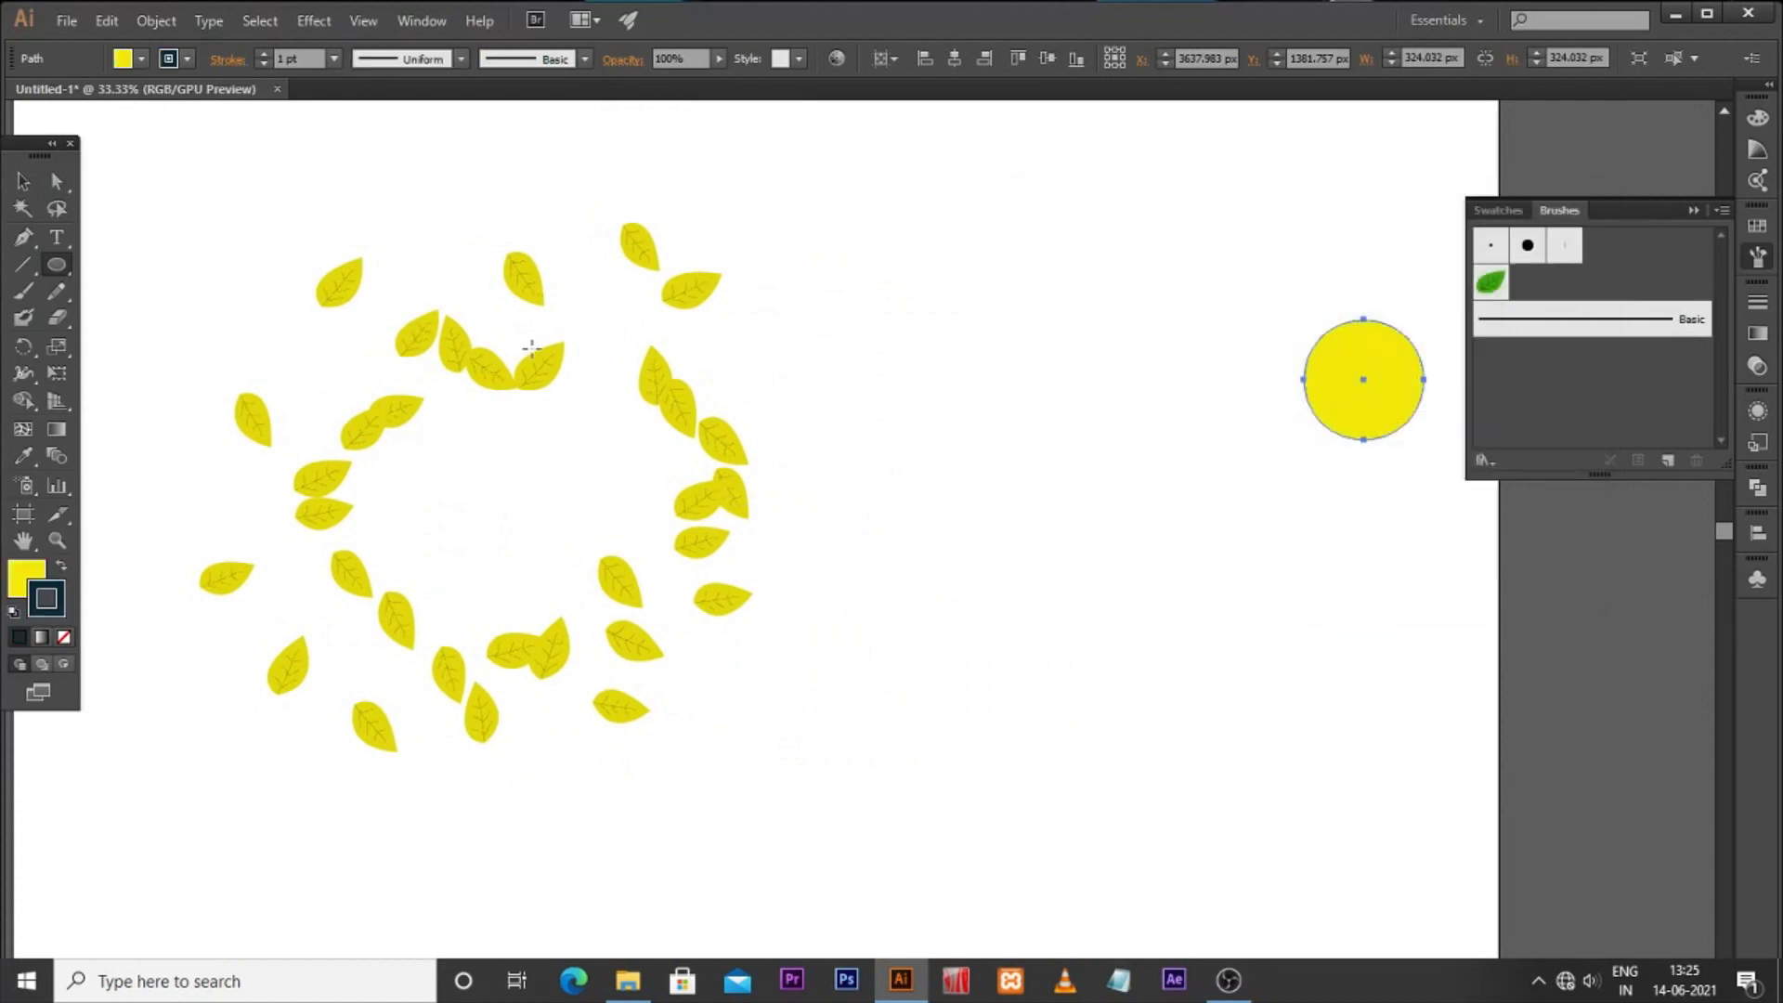
pyautogui.click(61, 566)
pyautogui.click(63, 637)
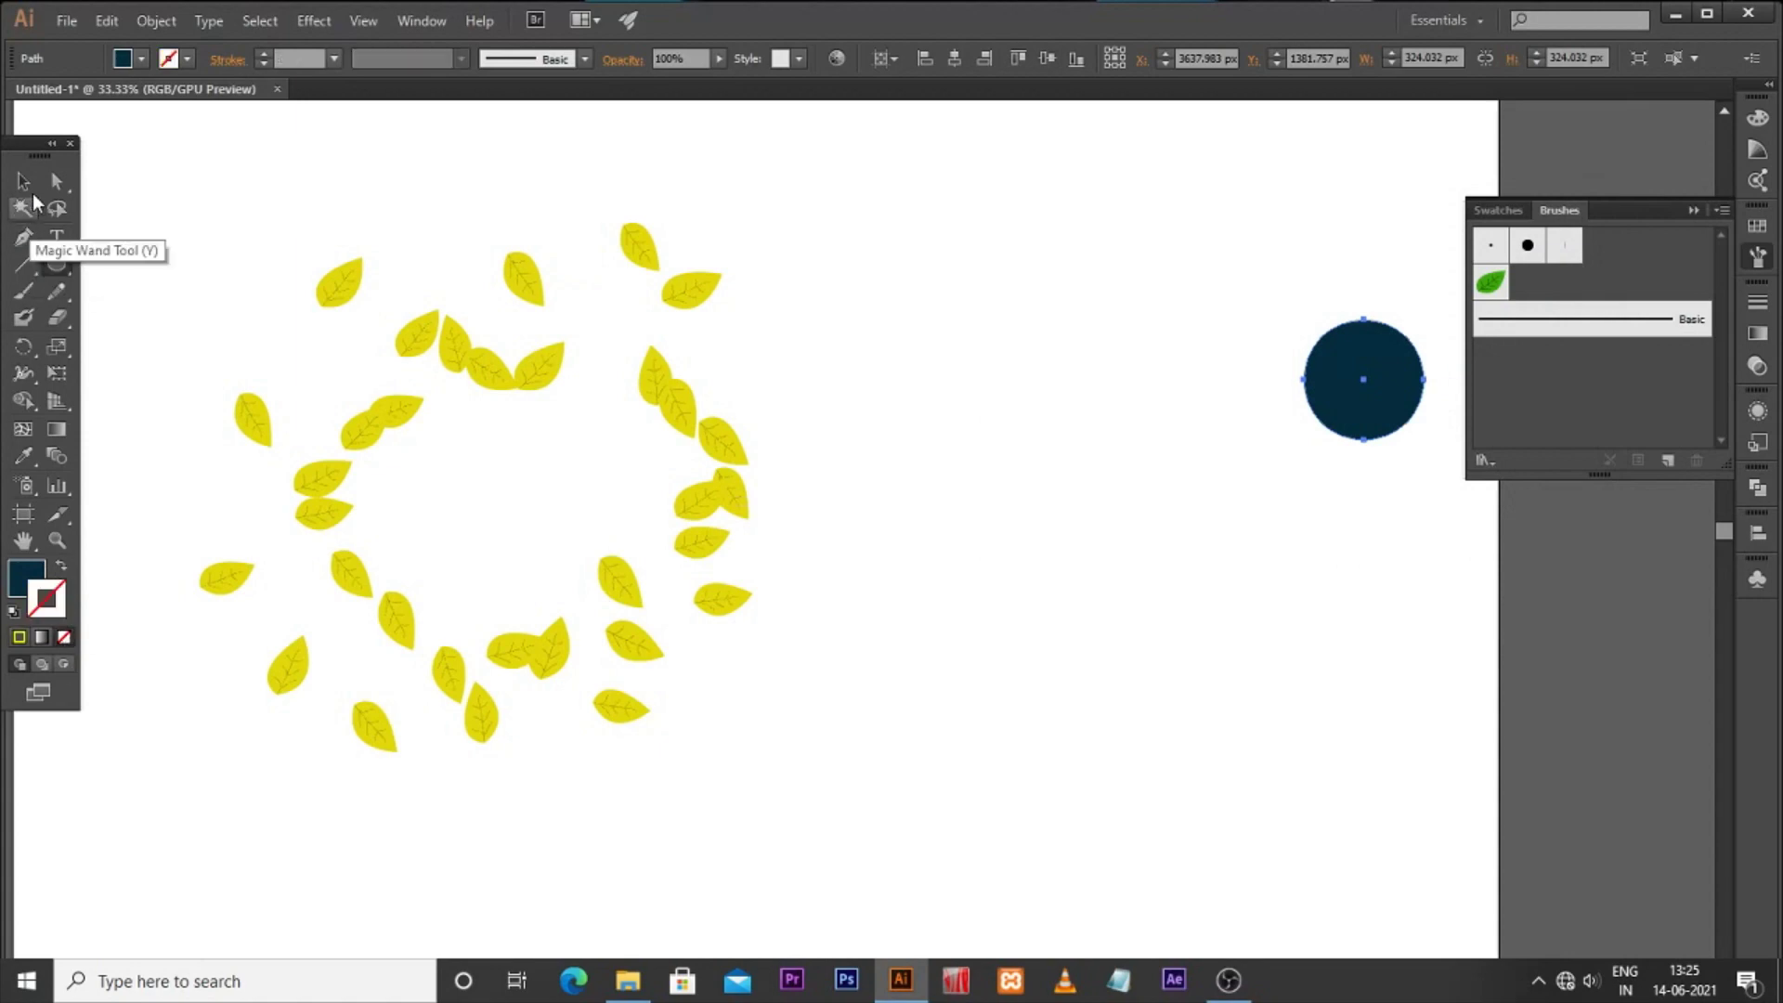
# Step: Stretch the circle's left anchor point far to the left to form a tapered shape about 1701 px long
pyautogui.click(57, 181)
pyautogui.moveTo(1304, 380); pyautogui.dragTo(792, 380)
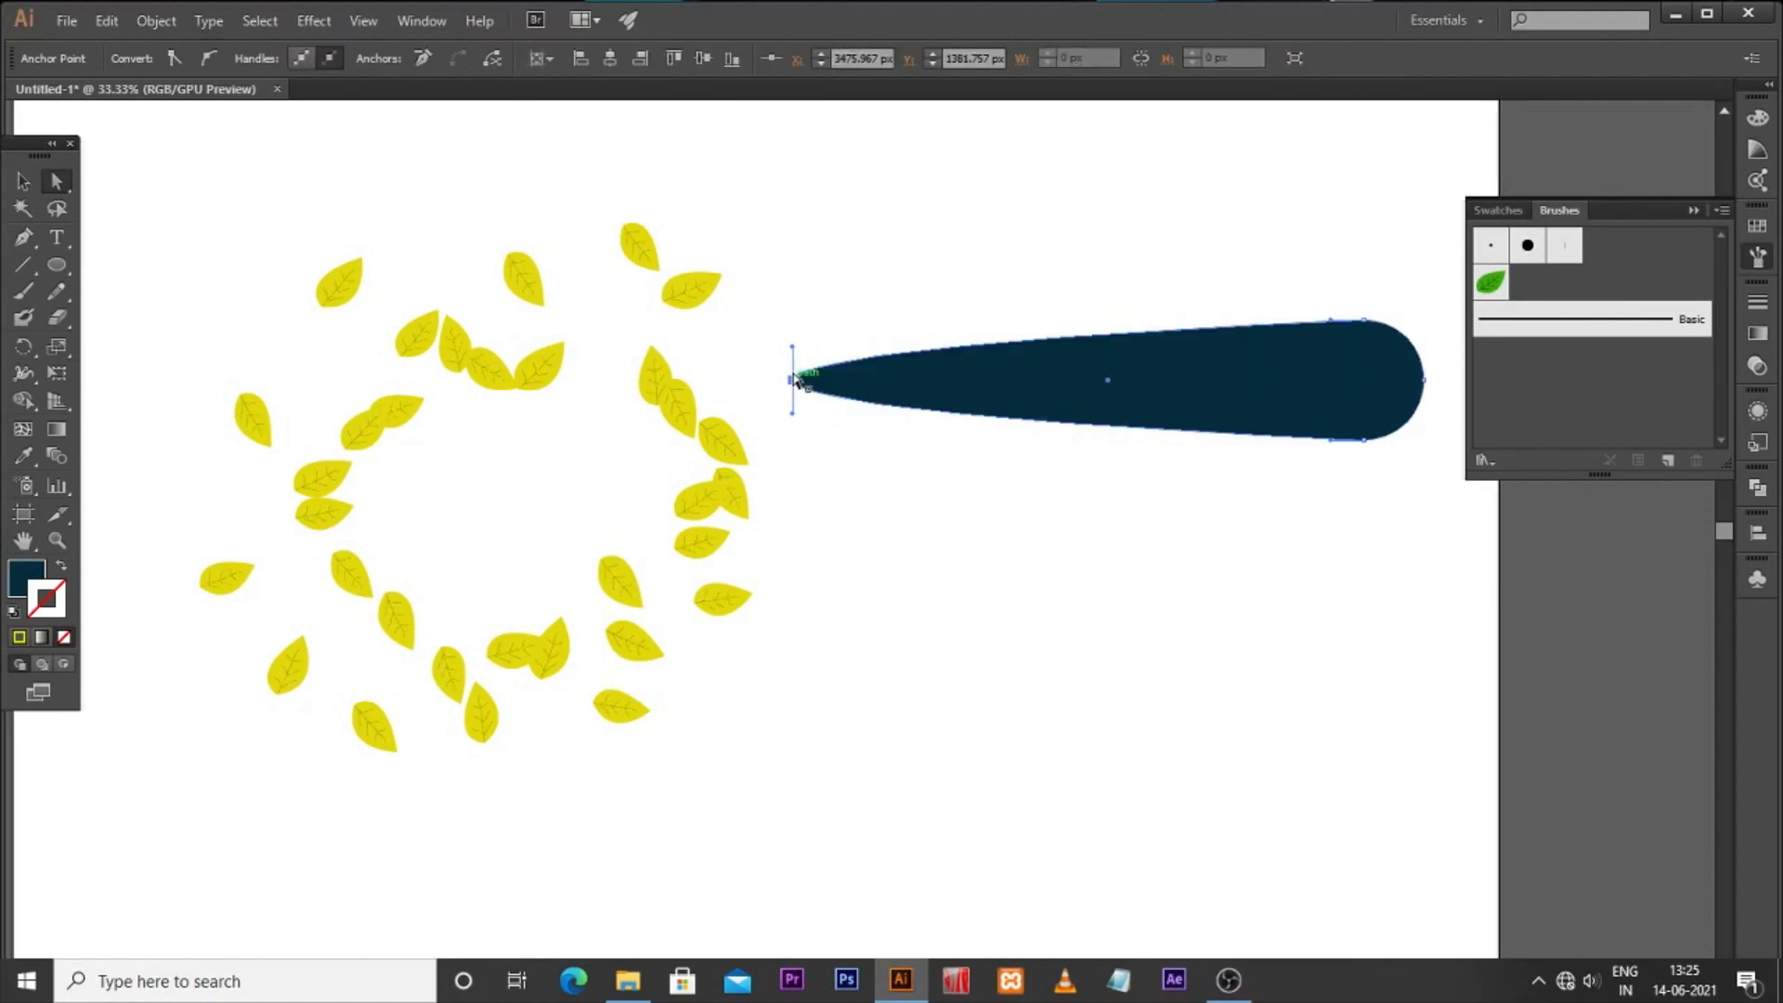
pyautogui.click(25, 181)
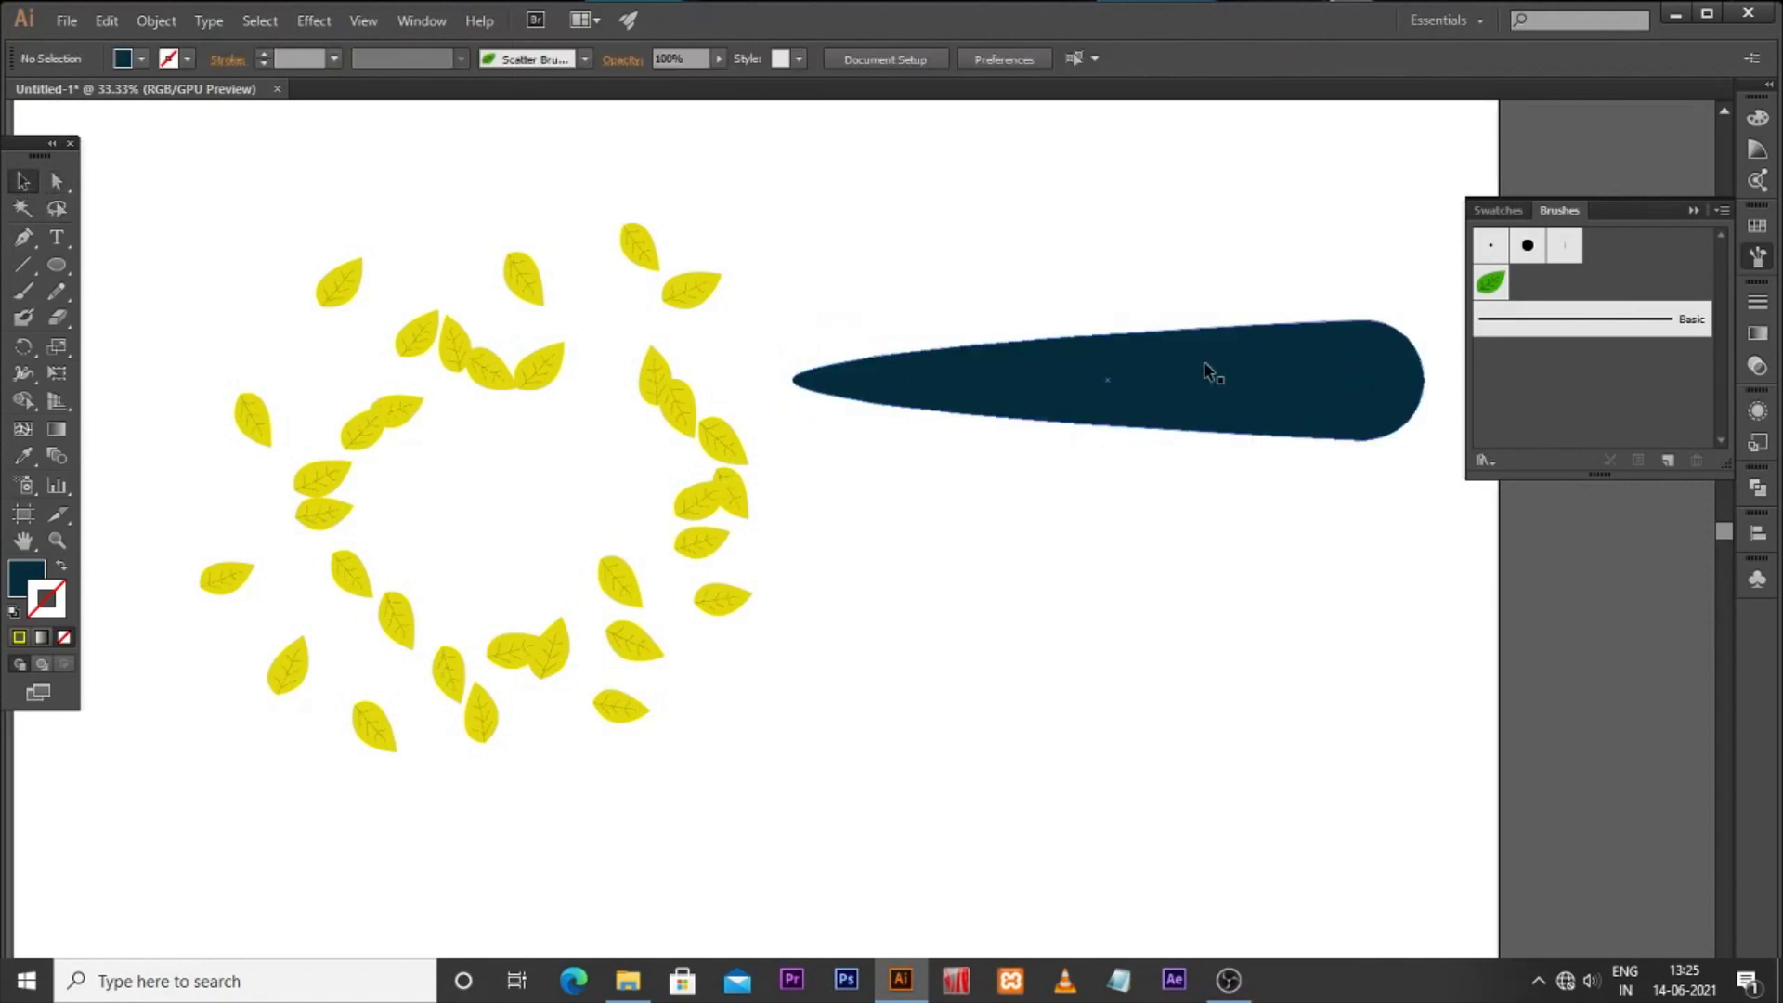
# Step: Create a new art brush from the tapered navy shape, keeping the default brush options
pyautogui.click(1206, 369)
pyautogui.moveTo(1291, 397); pyautogui.dragTo(1597, 277)
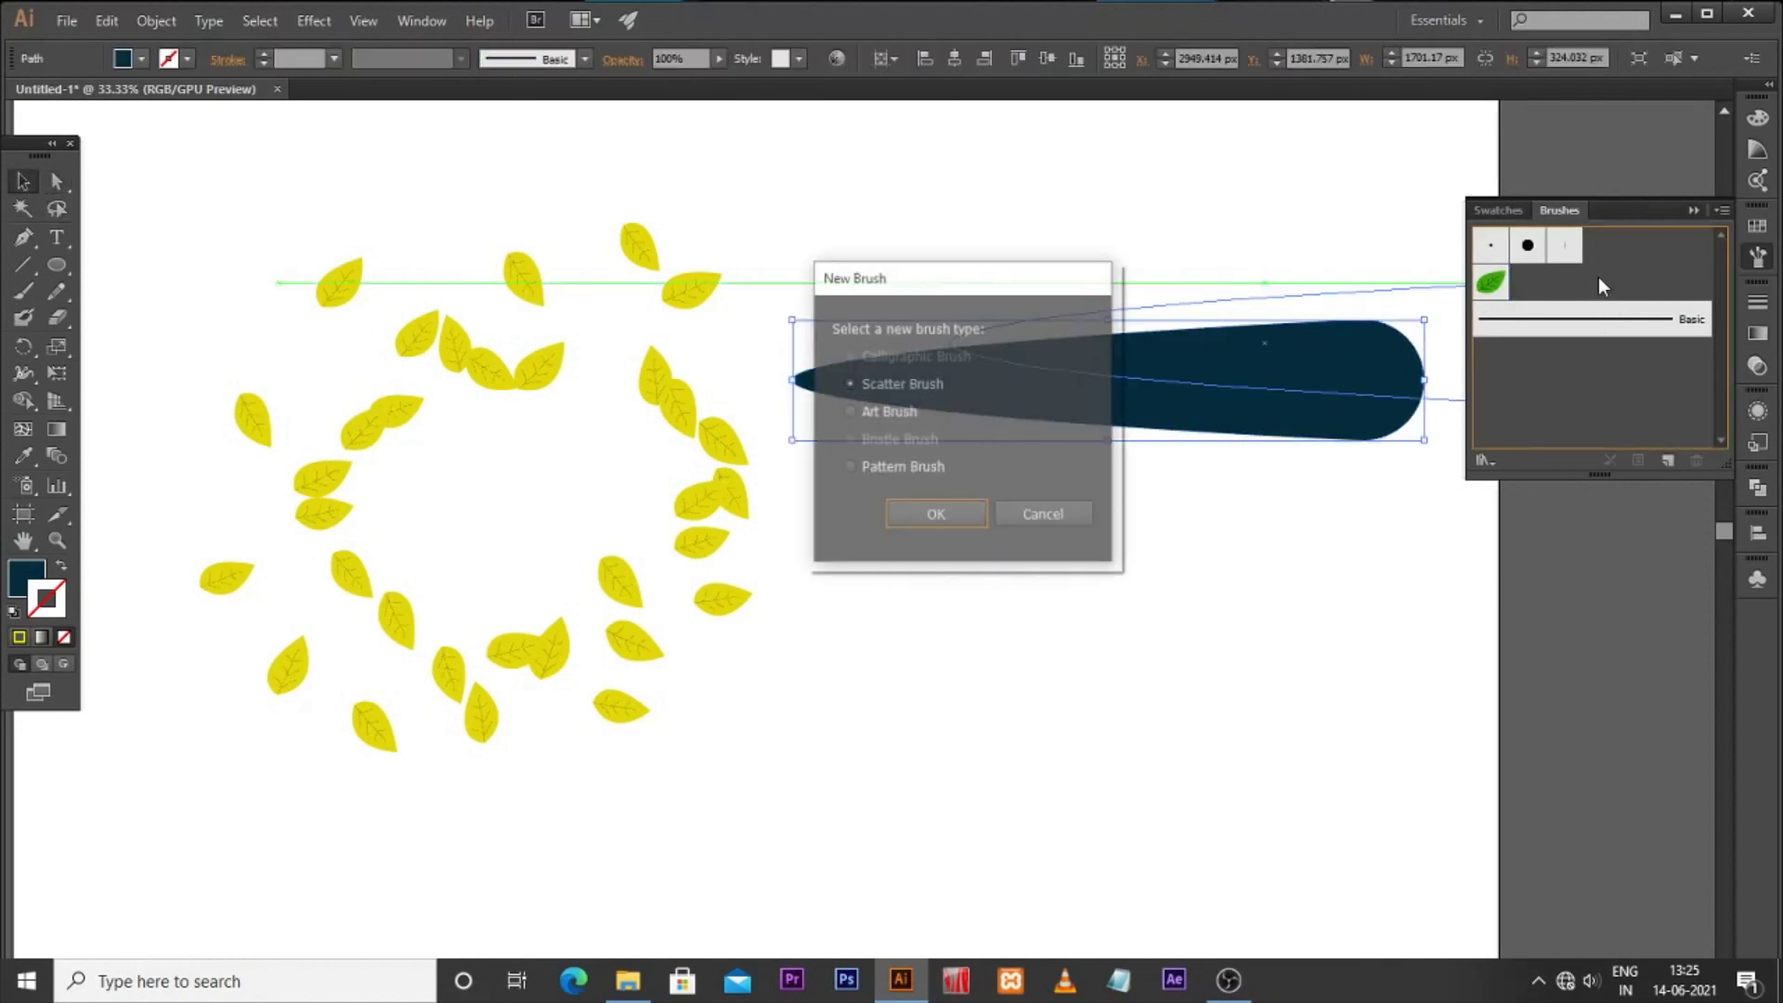
pyautogui.click(933, 515)
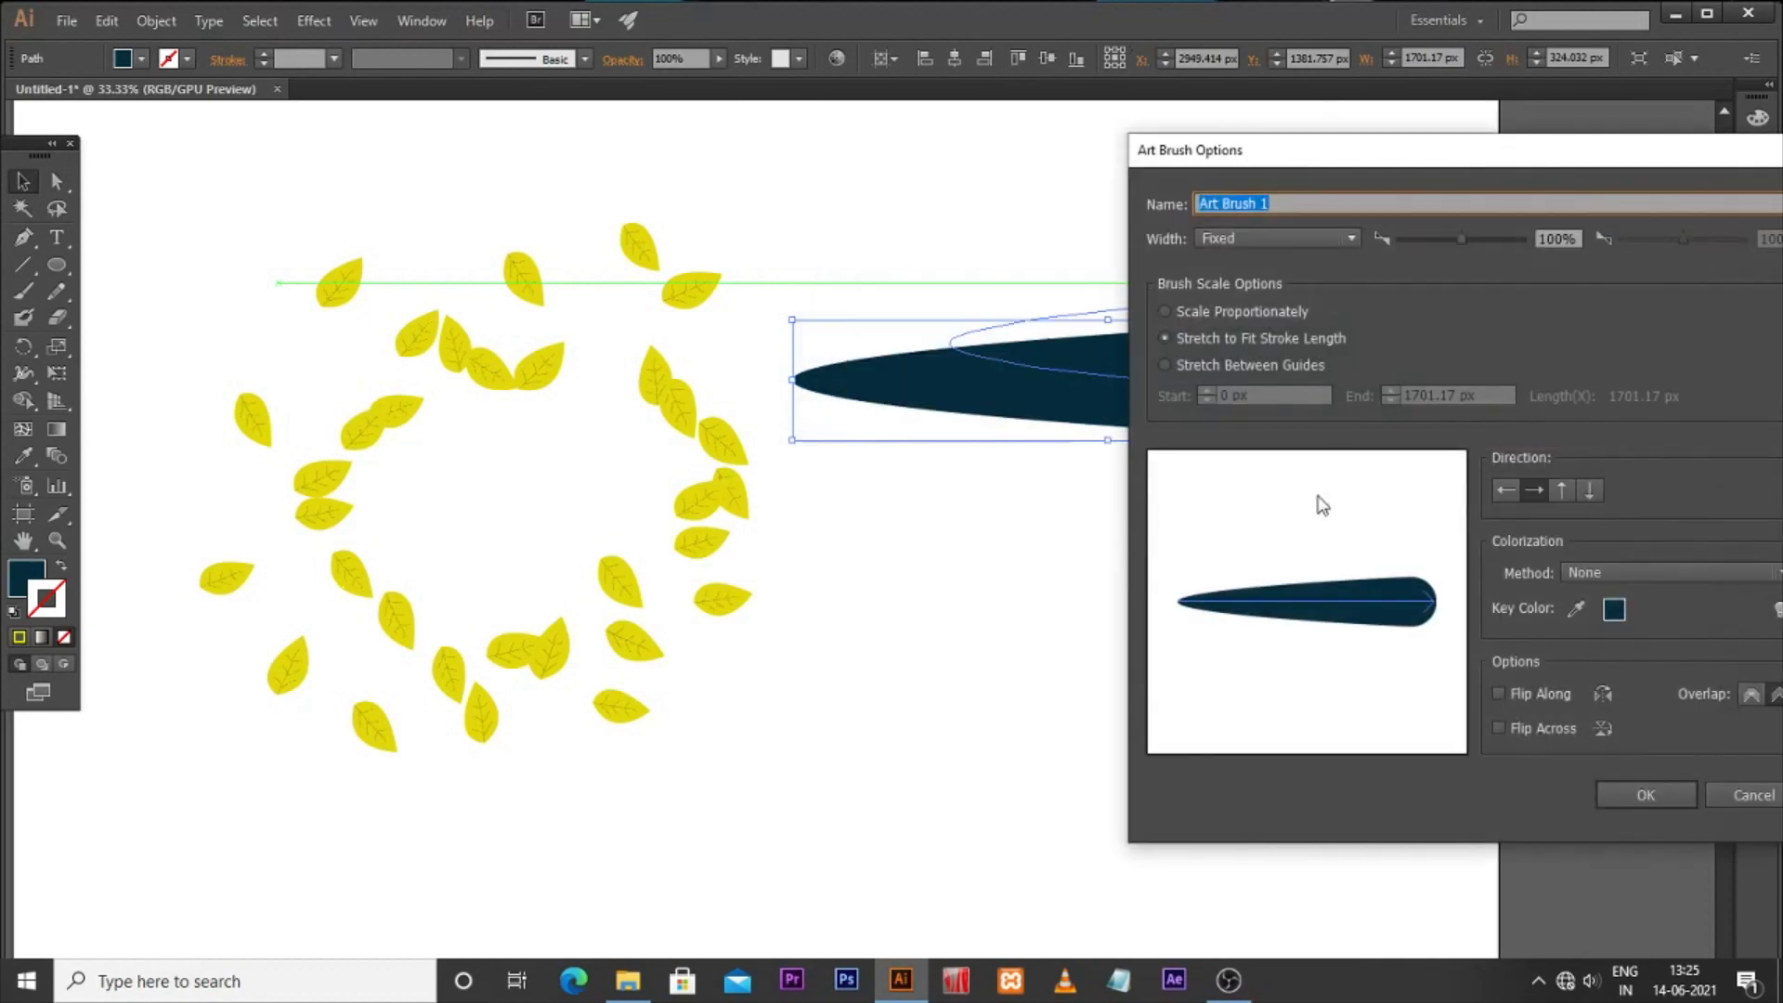
pyautogui.click(1645, 796)
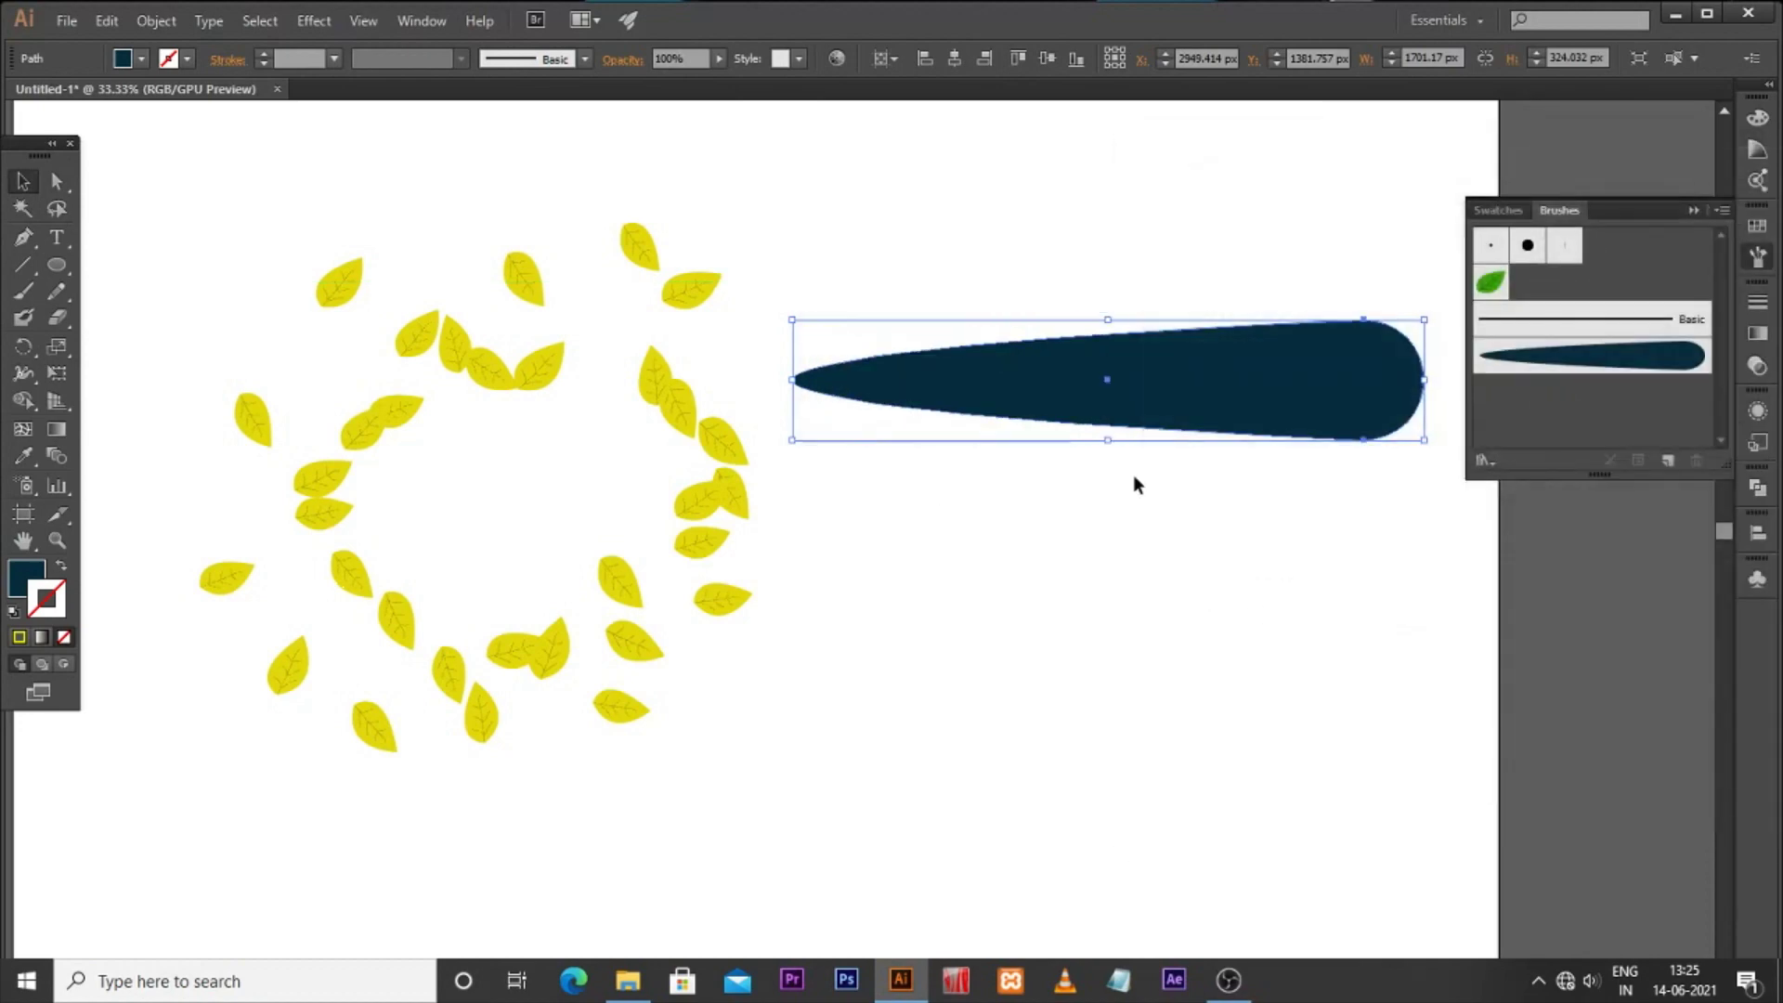
# Step: Move the tapered navy shape off the artboard to its left and deselect it
pyautogui.click(1182, 268)
pyautogui.hotkey('ctrl', '-')
pyautogui.hotkey('ctrl', '-')
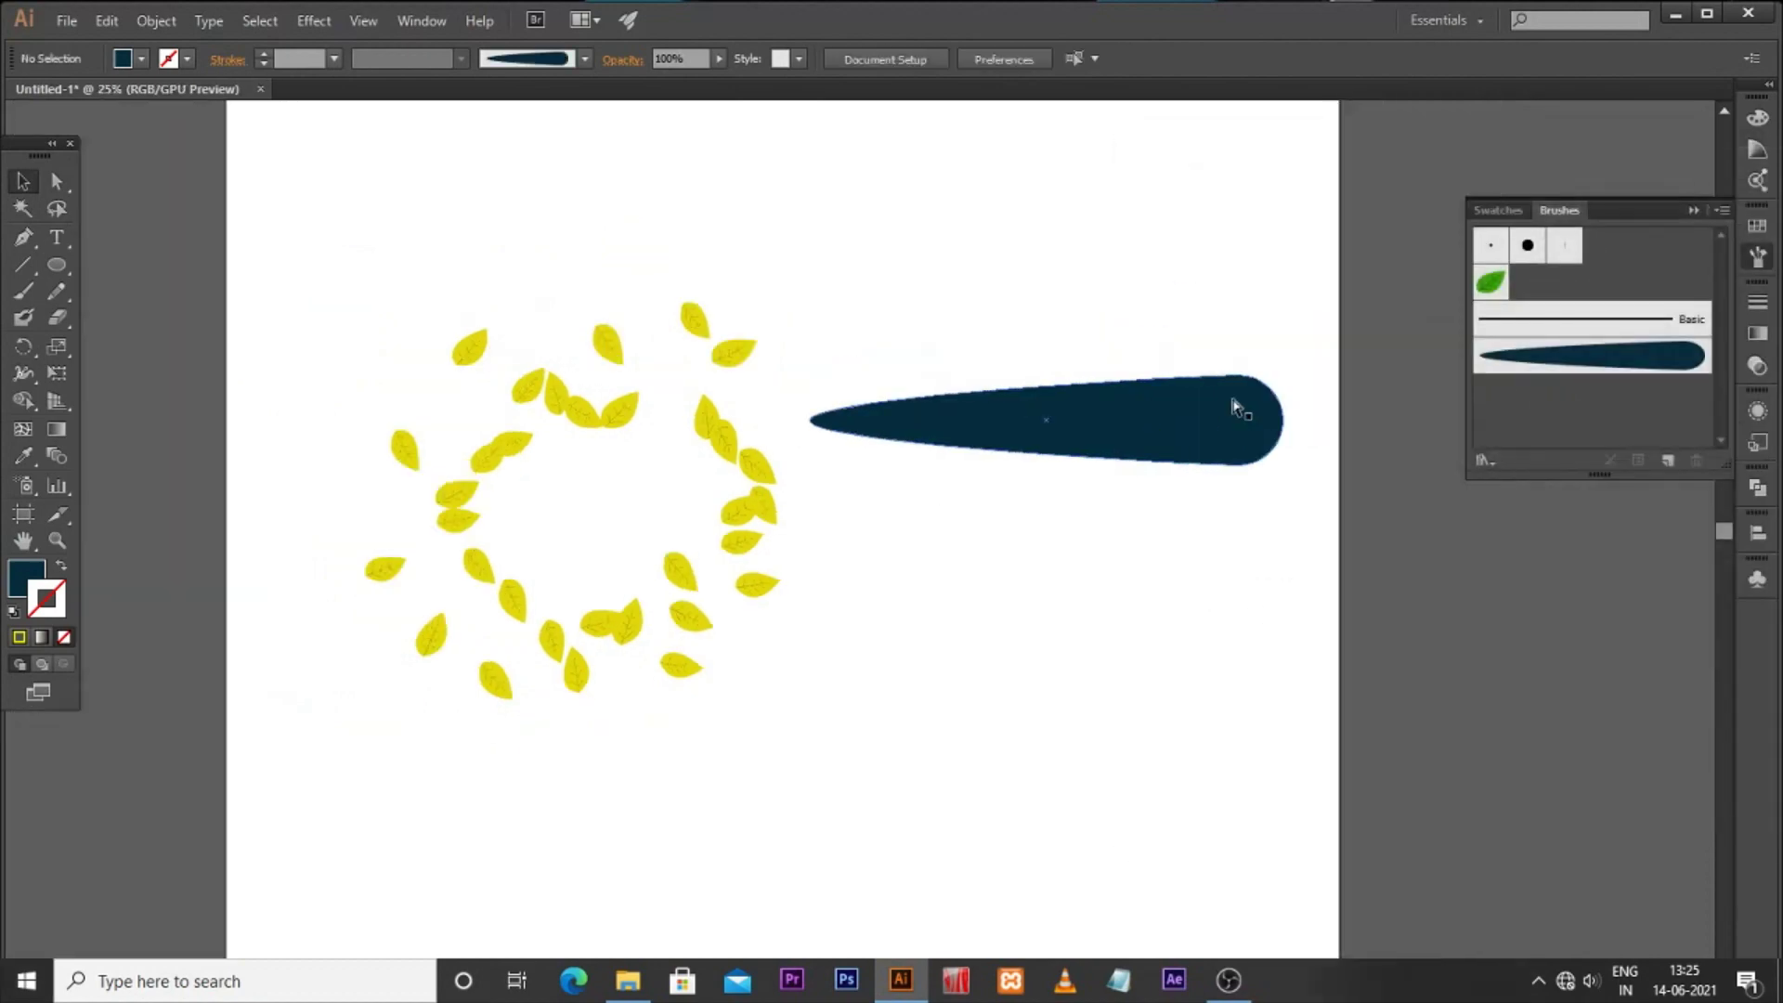
pyautogui.moveTo(1111, 464); pyautogui.dragTo(364, 372)
pyautogui.click(901, 725)
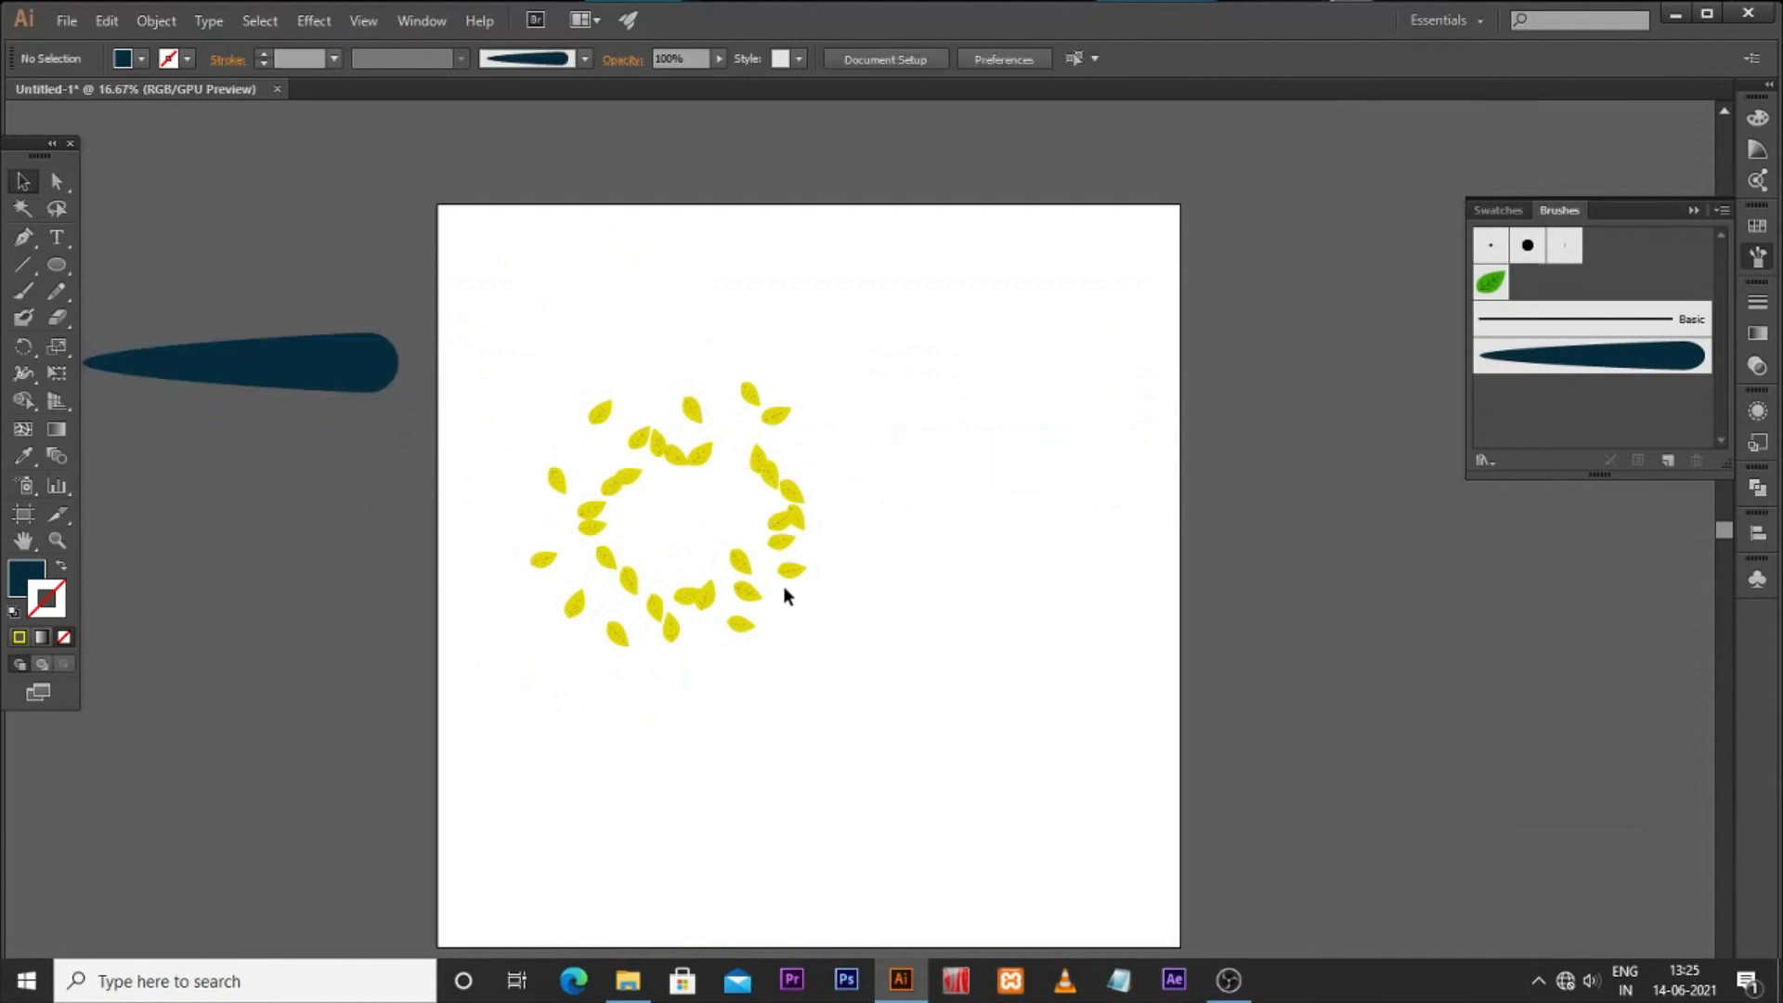
# Step: Paint two tall wavy strokes with the tapered art brush to the right of the leaf wreath
pyautogui.hotkey('ctrl', '+')
pyautogui.hotkey('ctrl', '+')
pyautogui.moveTo(1007, 475); pyautogui.dragTo(945, 519)
pyautogui.click(23, 289)
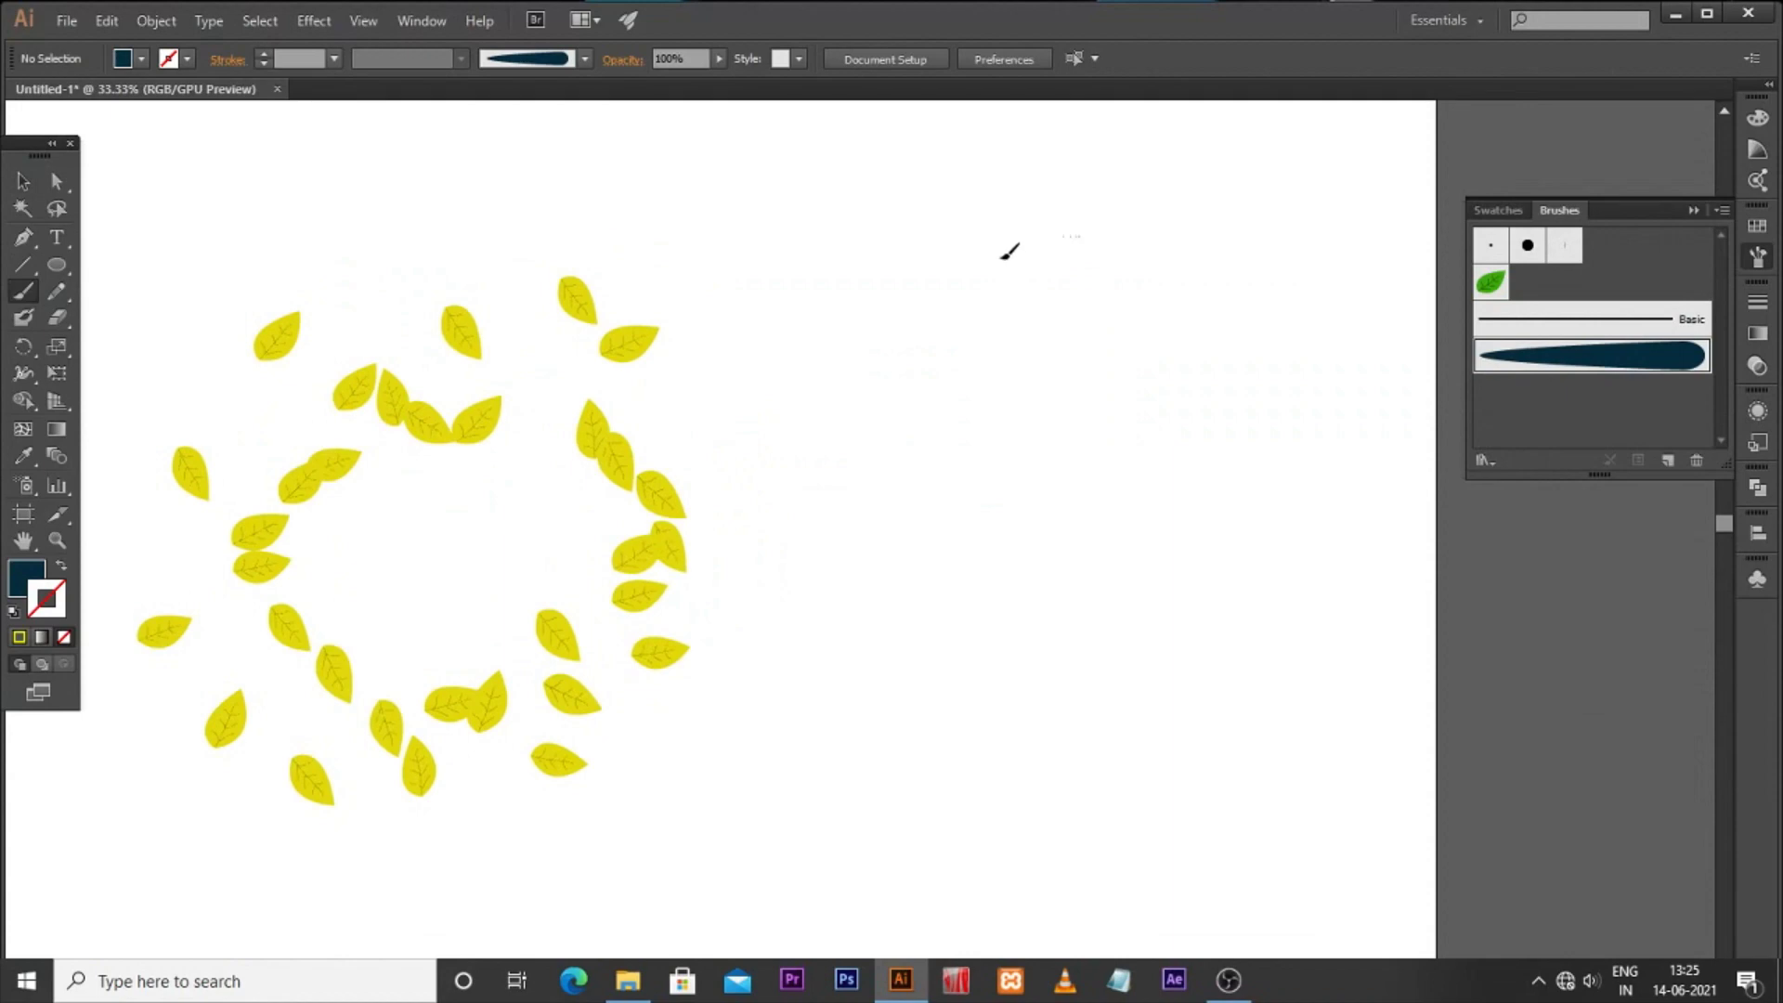
pyautogui.moveTo(998, 659); pyautogui.dragTo(1177, 824)
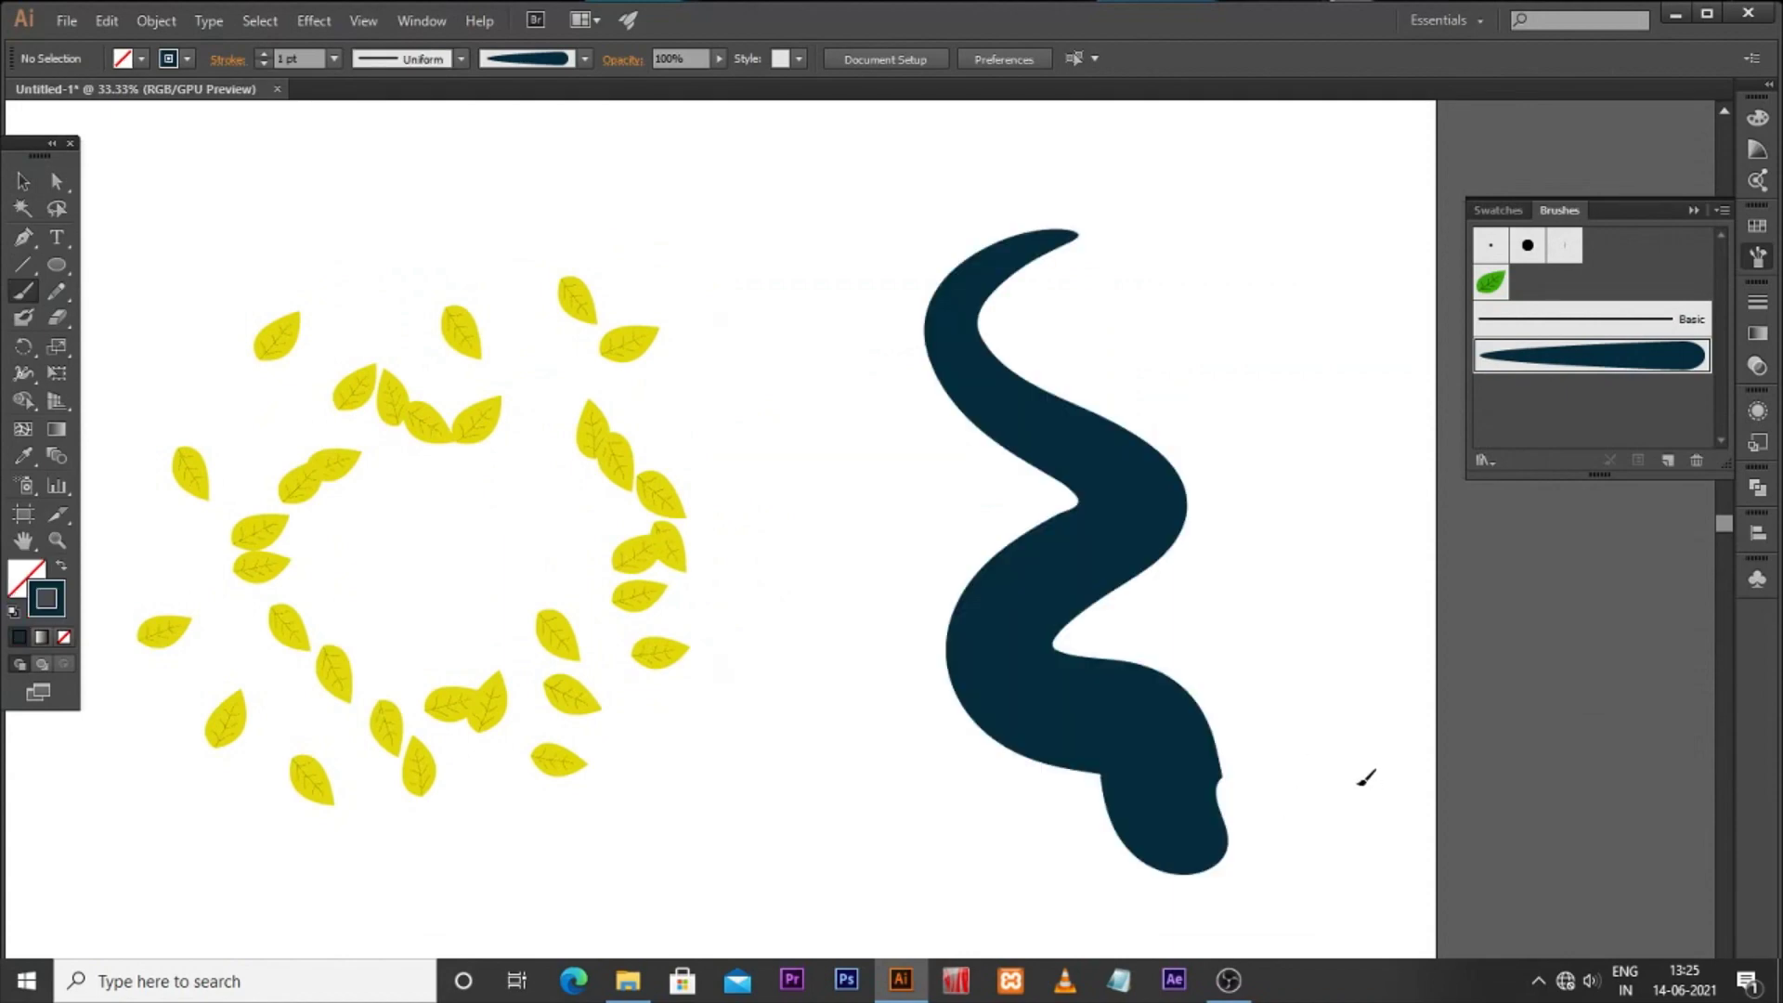
pyautogui.moveTo(1258, 313); pyautogui.dragTo(1281, 160)
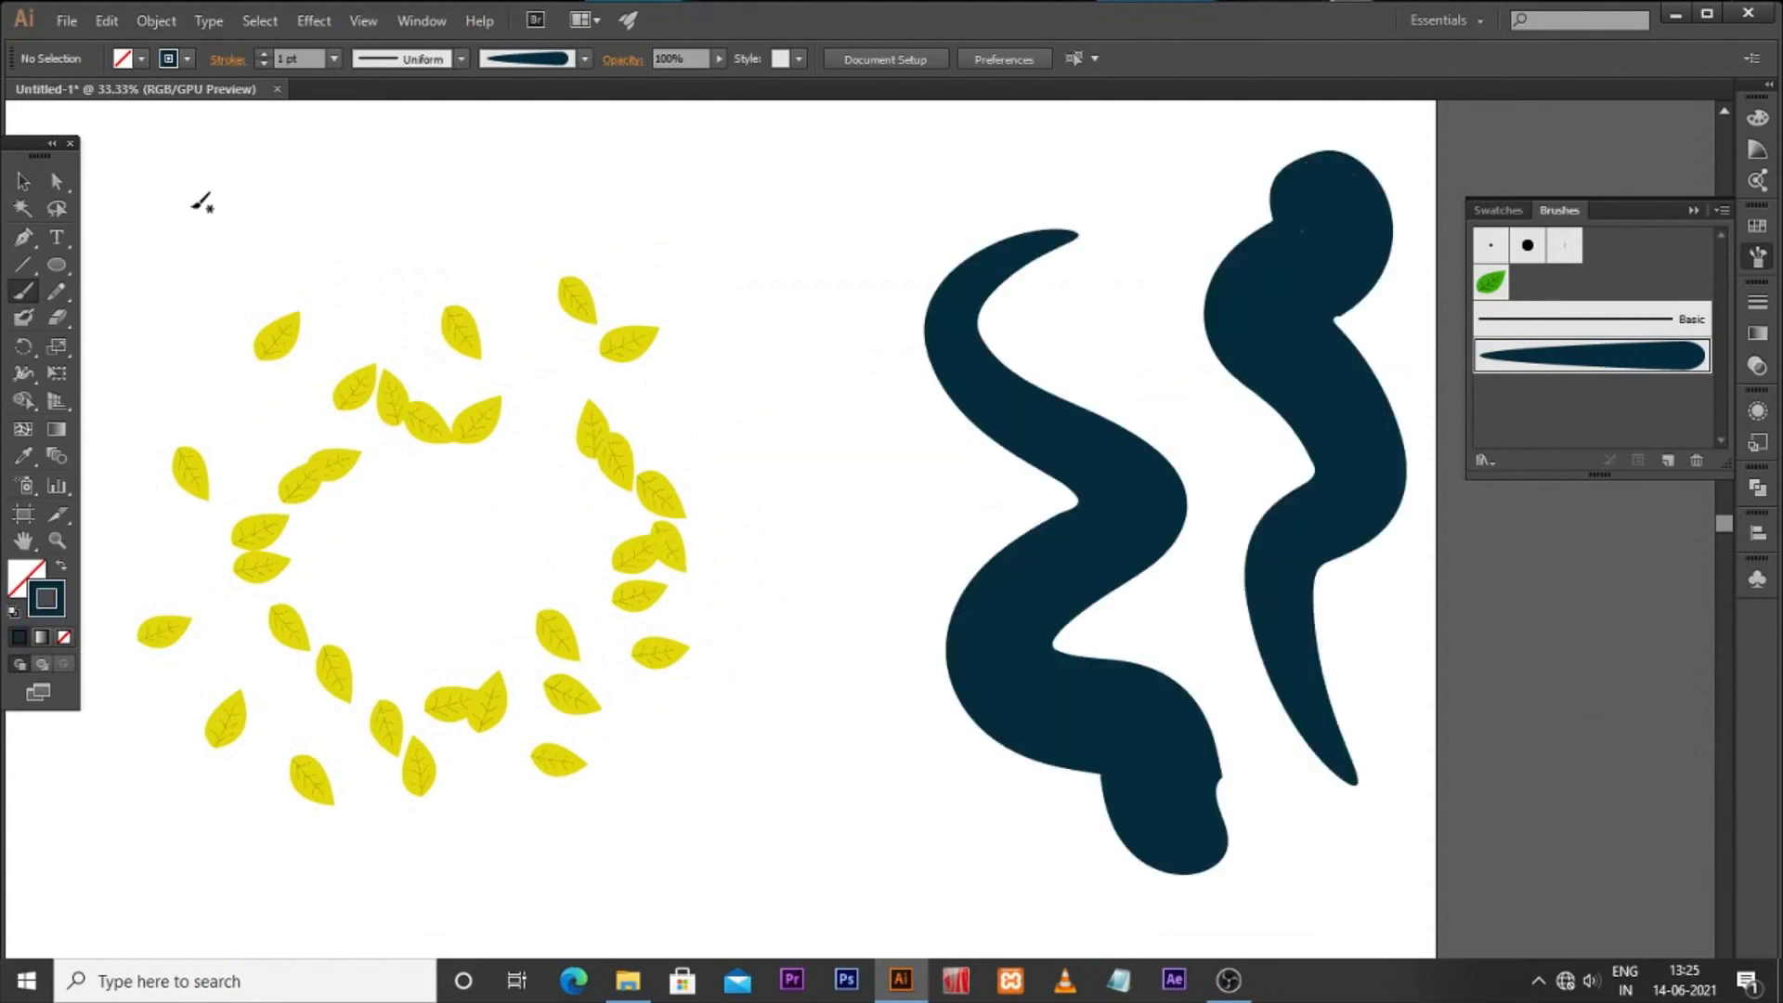
# Step: Select the right-hand wavy stroke and reduce the tapered art brush's fixed width to 31%
pyautogui.click(23, 181)
pyautogui.click(1239, 249)
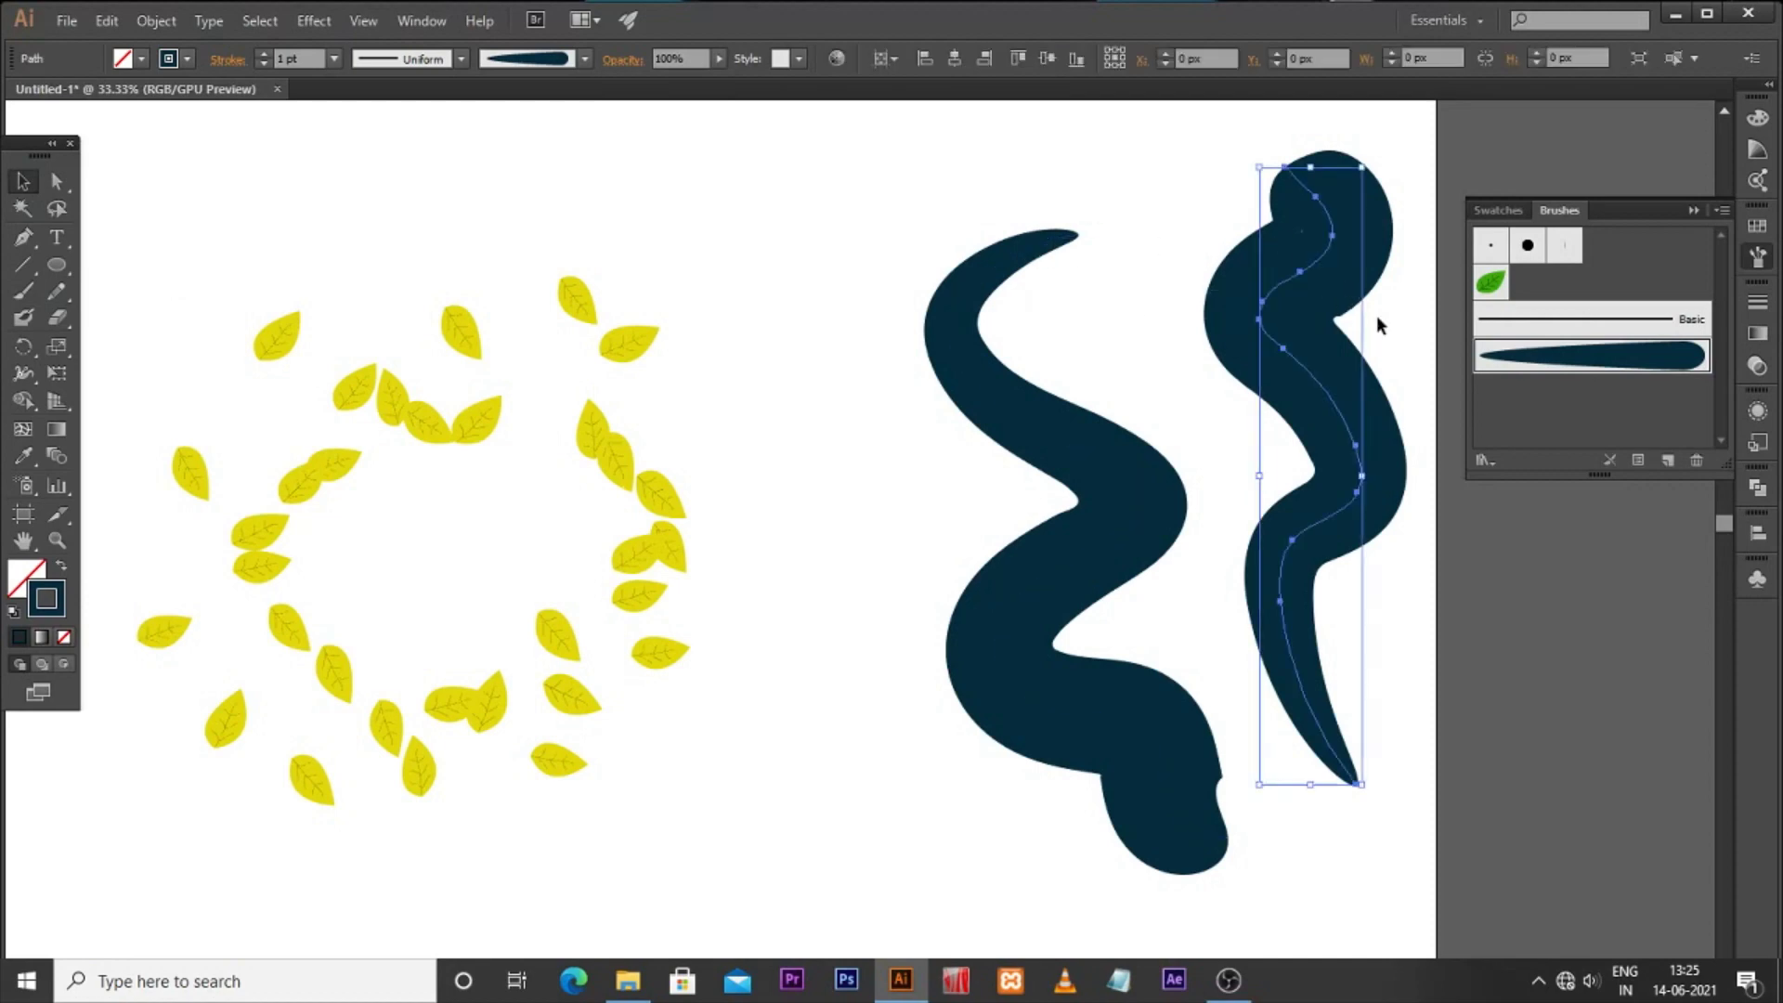
pyautogui.doubleClick(1603, 369)
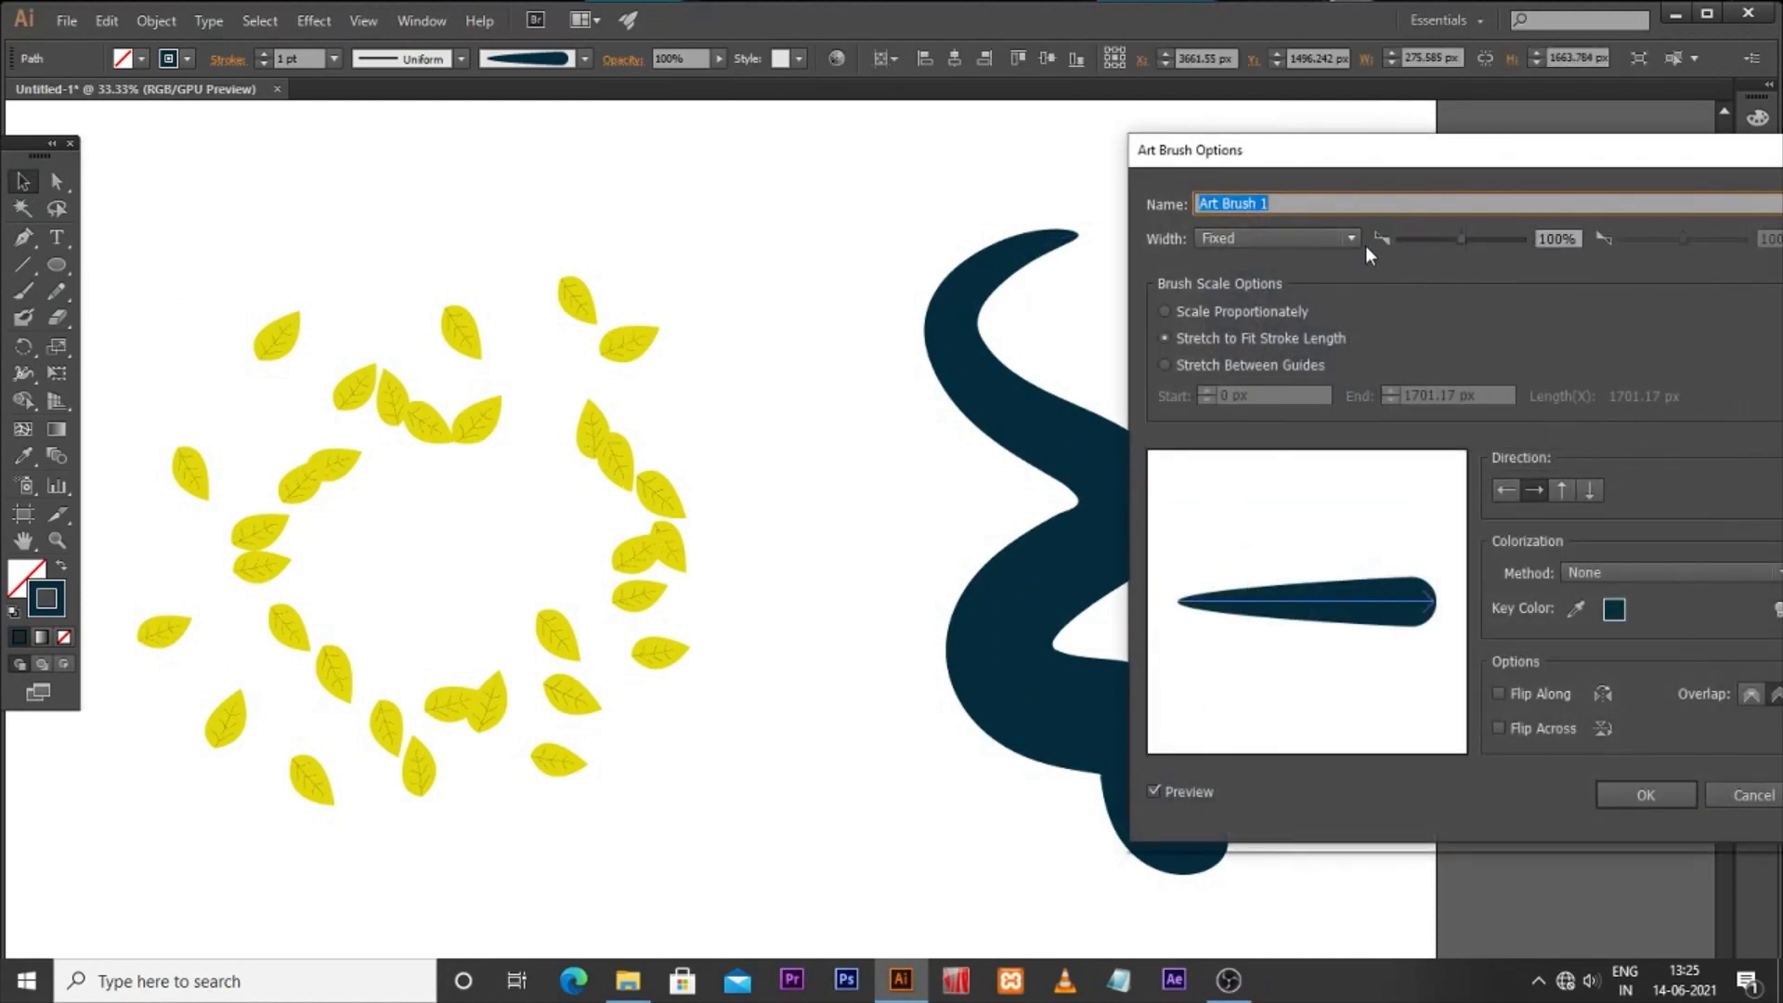
pyautogui.moveTo(1457, 241); pyautogui.dragTo(1439, 238)
pyautogui.moveTo(1527, 164)
pyautogui.mouseDown()
pyautogui.moveTo(844, 189)
pyautogui.moveTo(666, 136)
pyautogui.mouseUp()
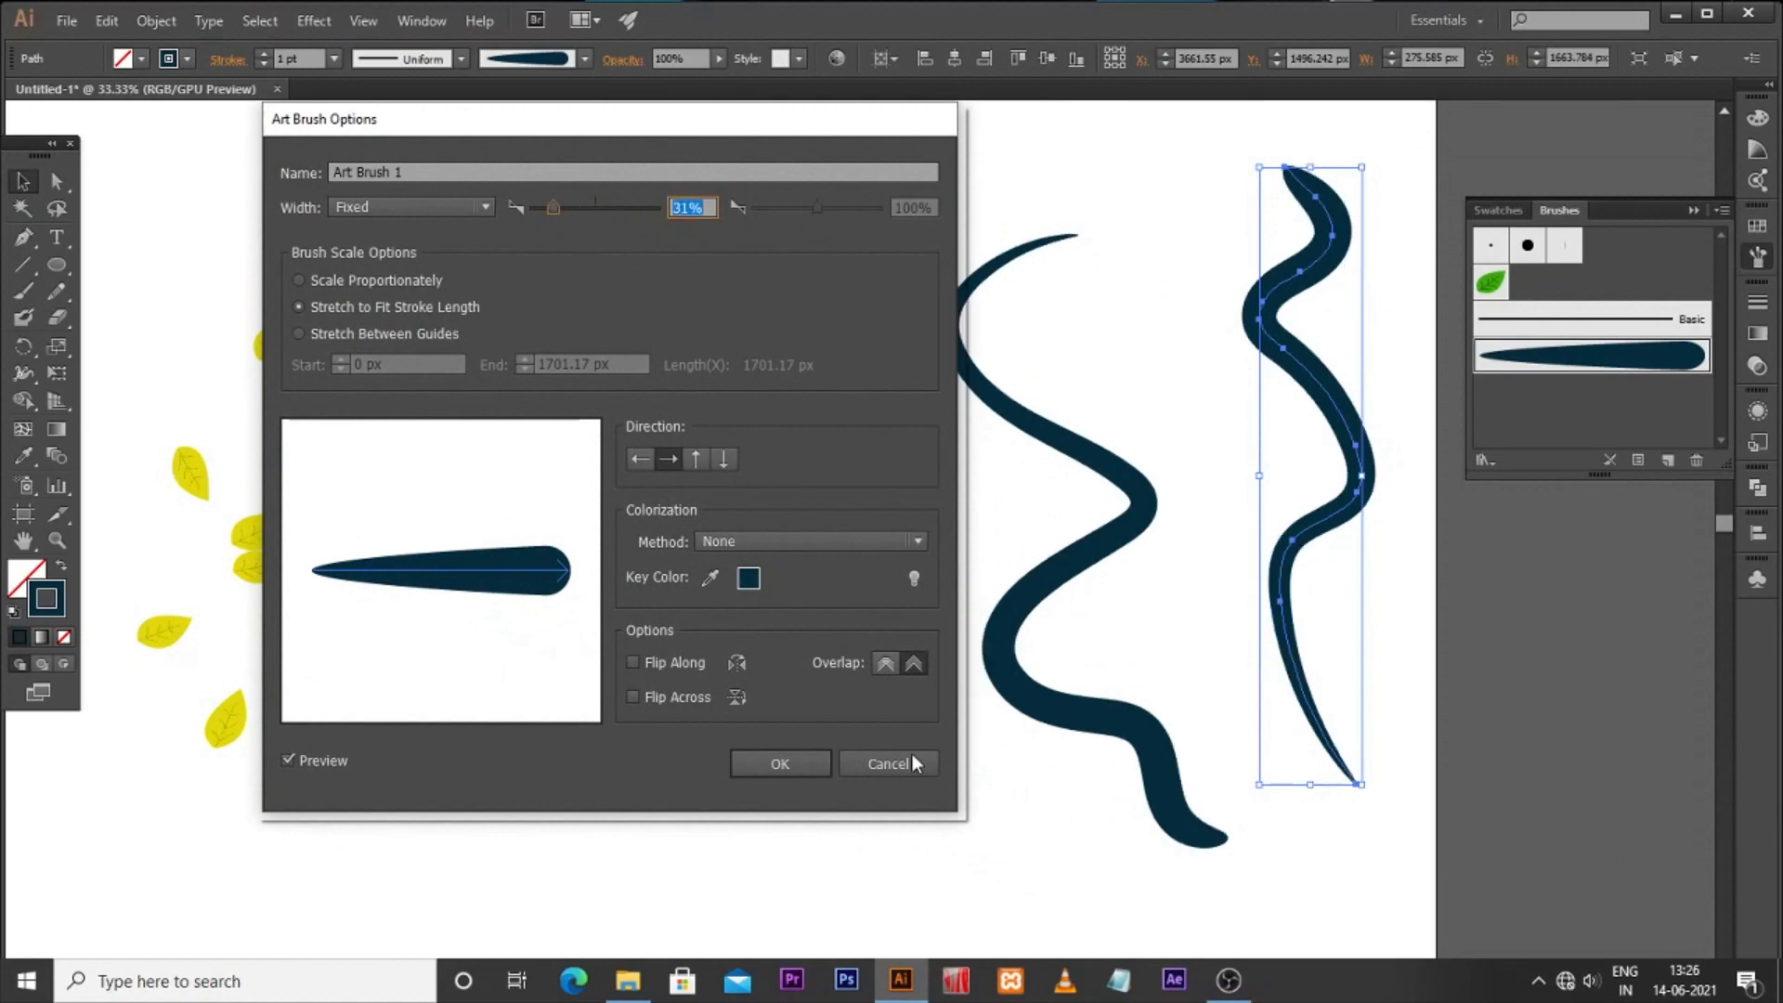
# Step: Set the art brush's direction to stroke from right to left and apply the changes to the existing strokes
pyautogui.click(695, 460)
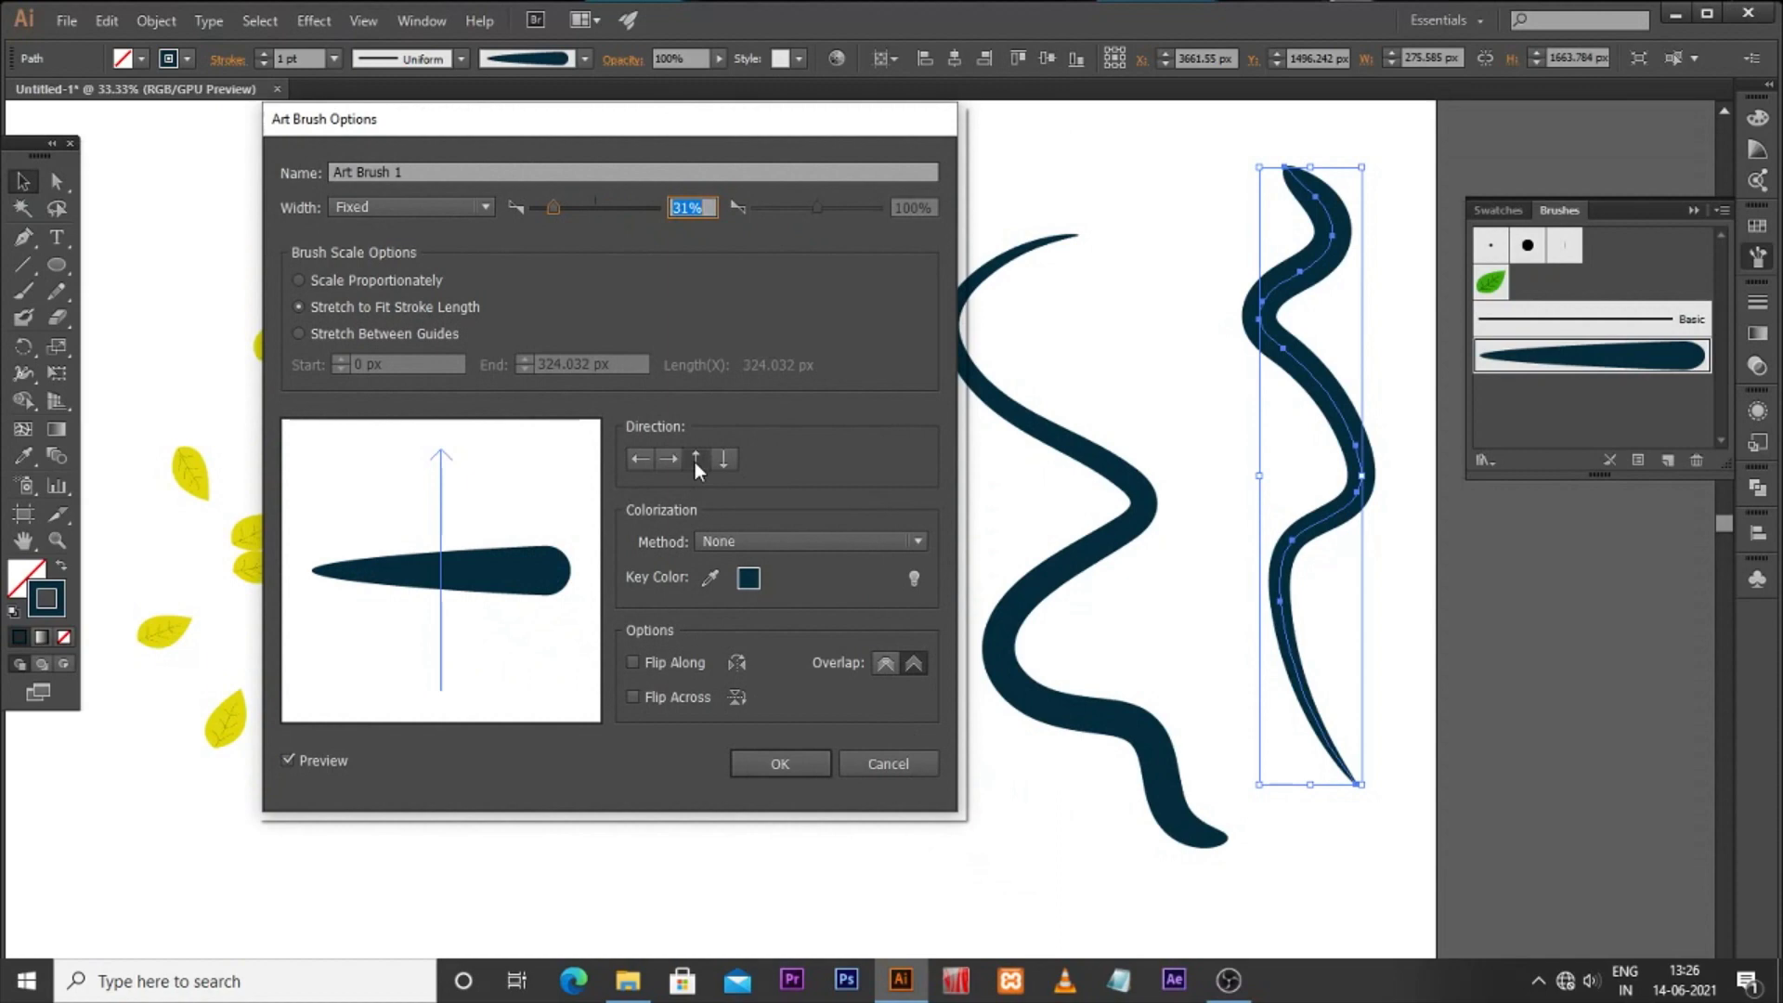
pyautogui.click(672, 460)
pyautogui.click(640, 460)
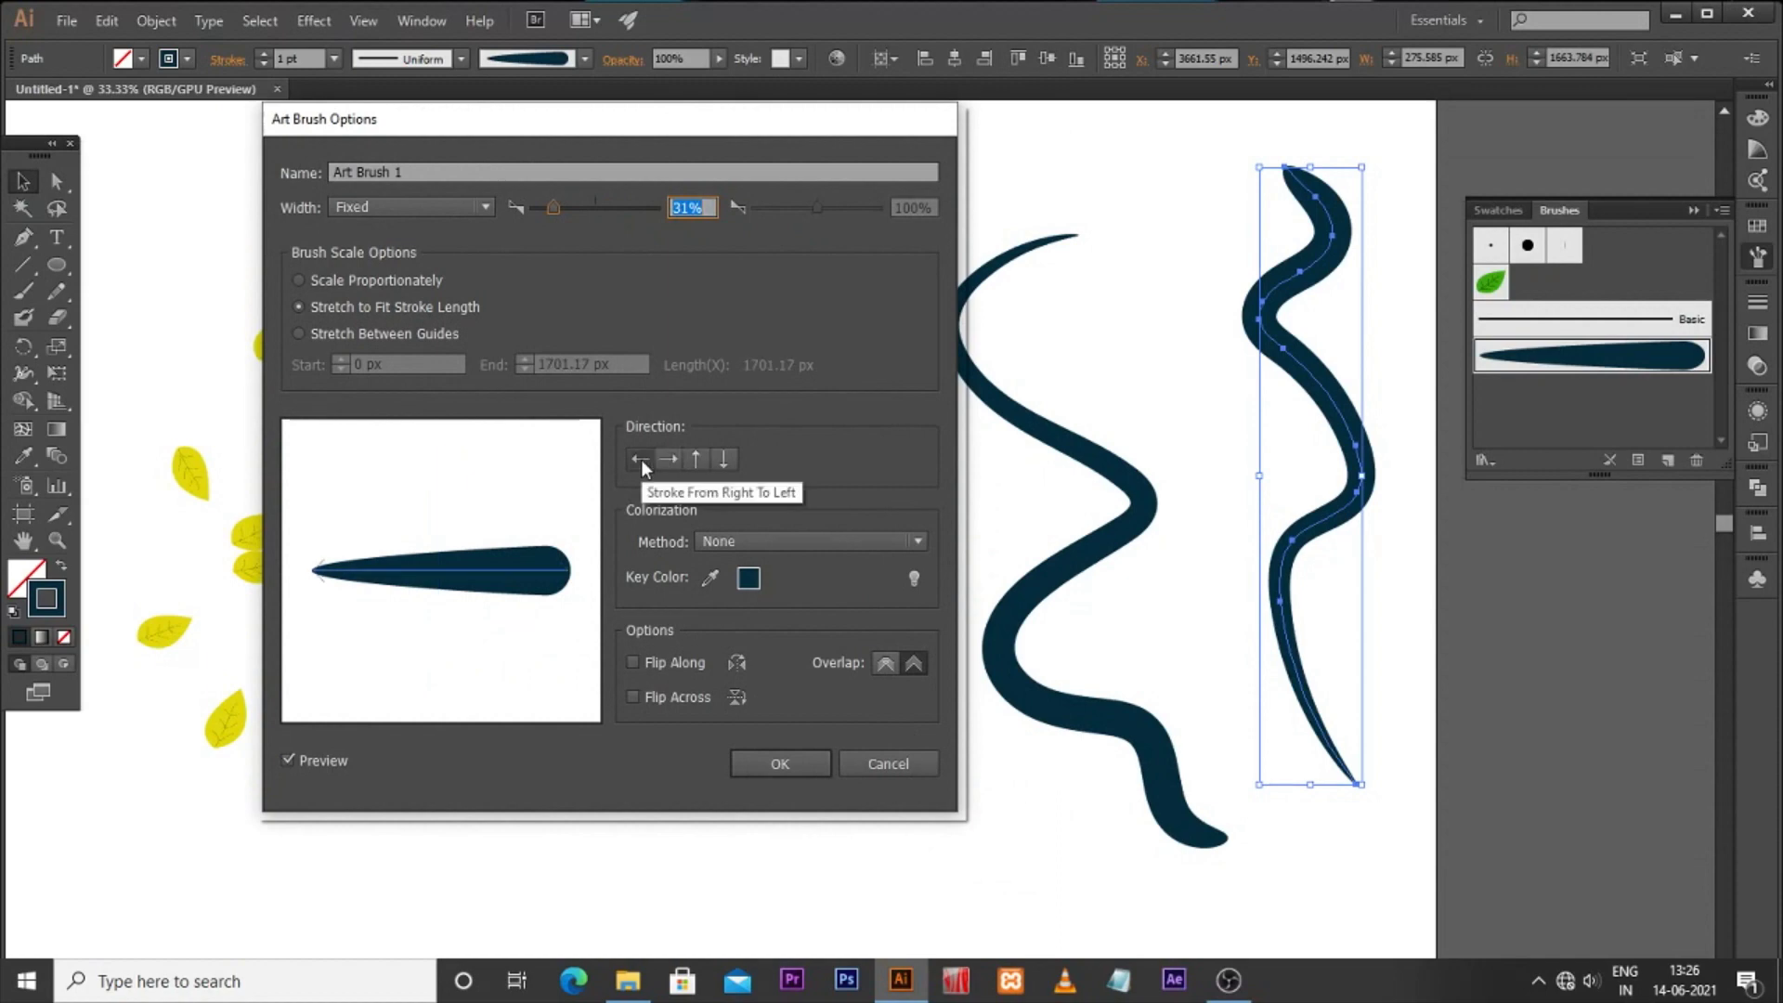
pyautogui.click(778, 771)
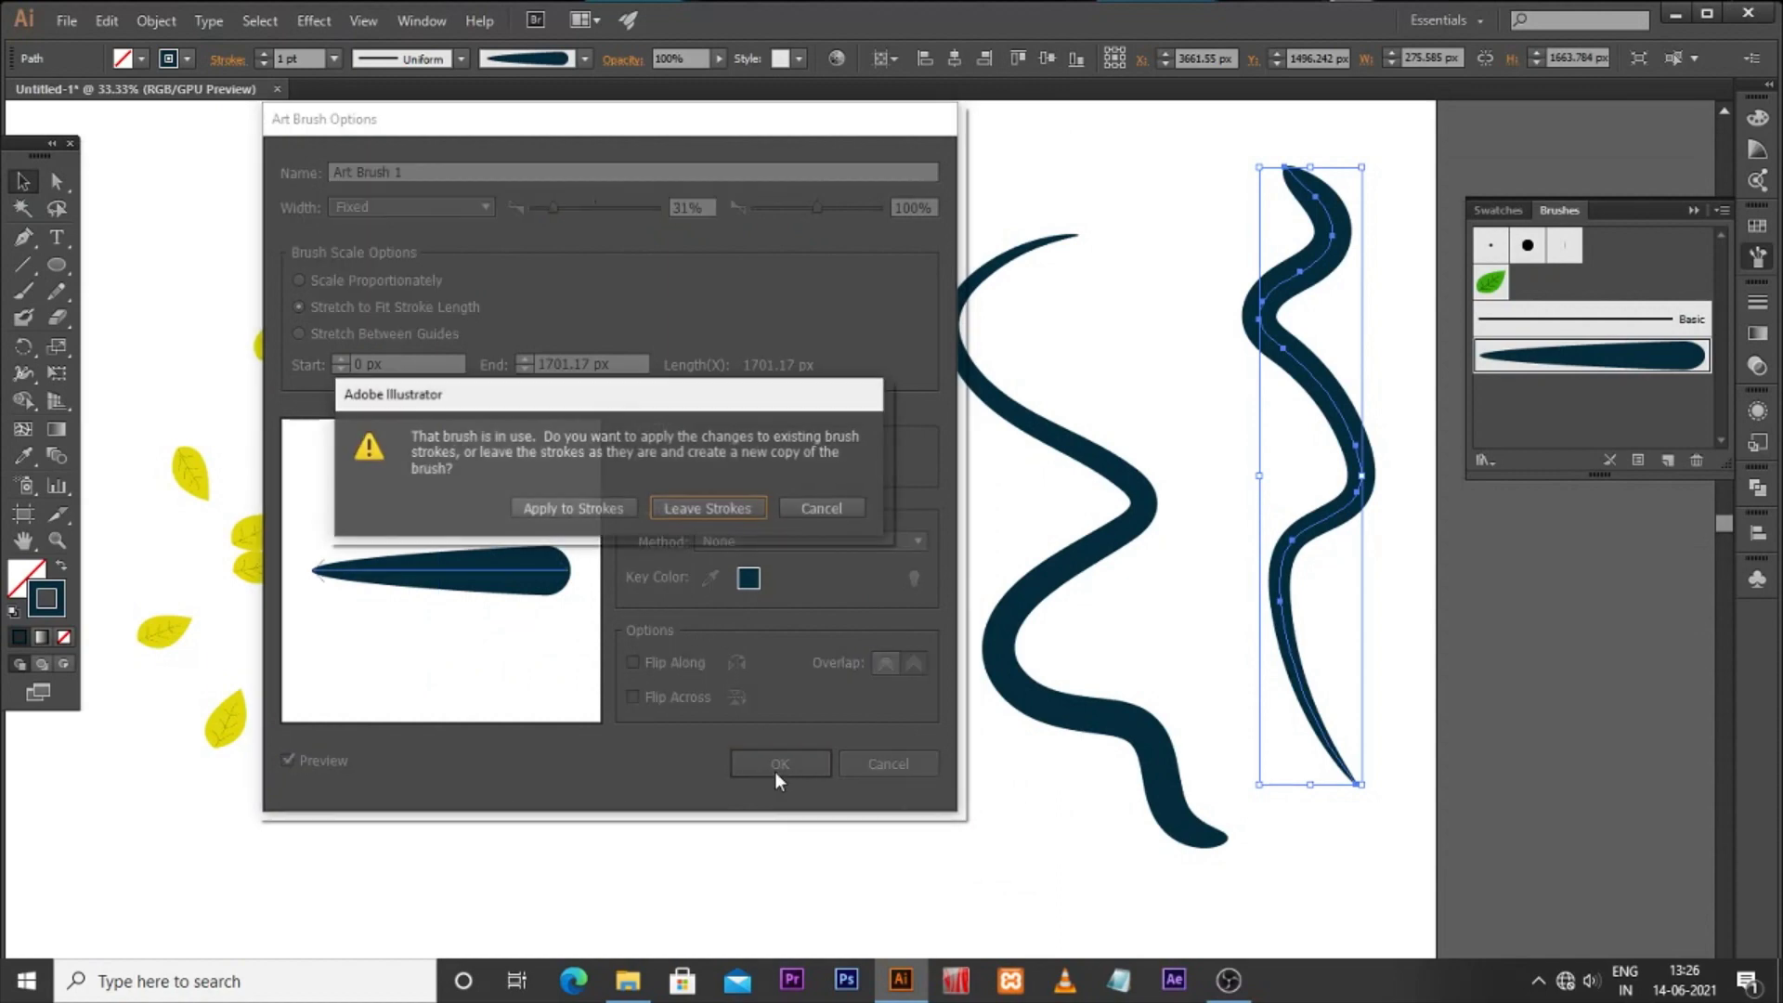
pyautogui.click(573, 508)
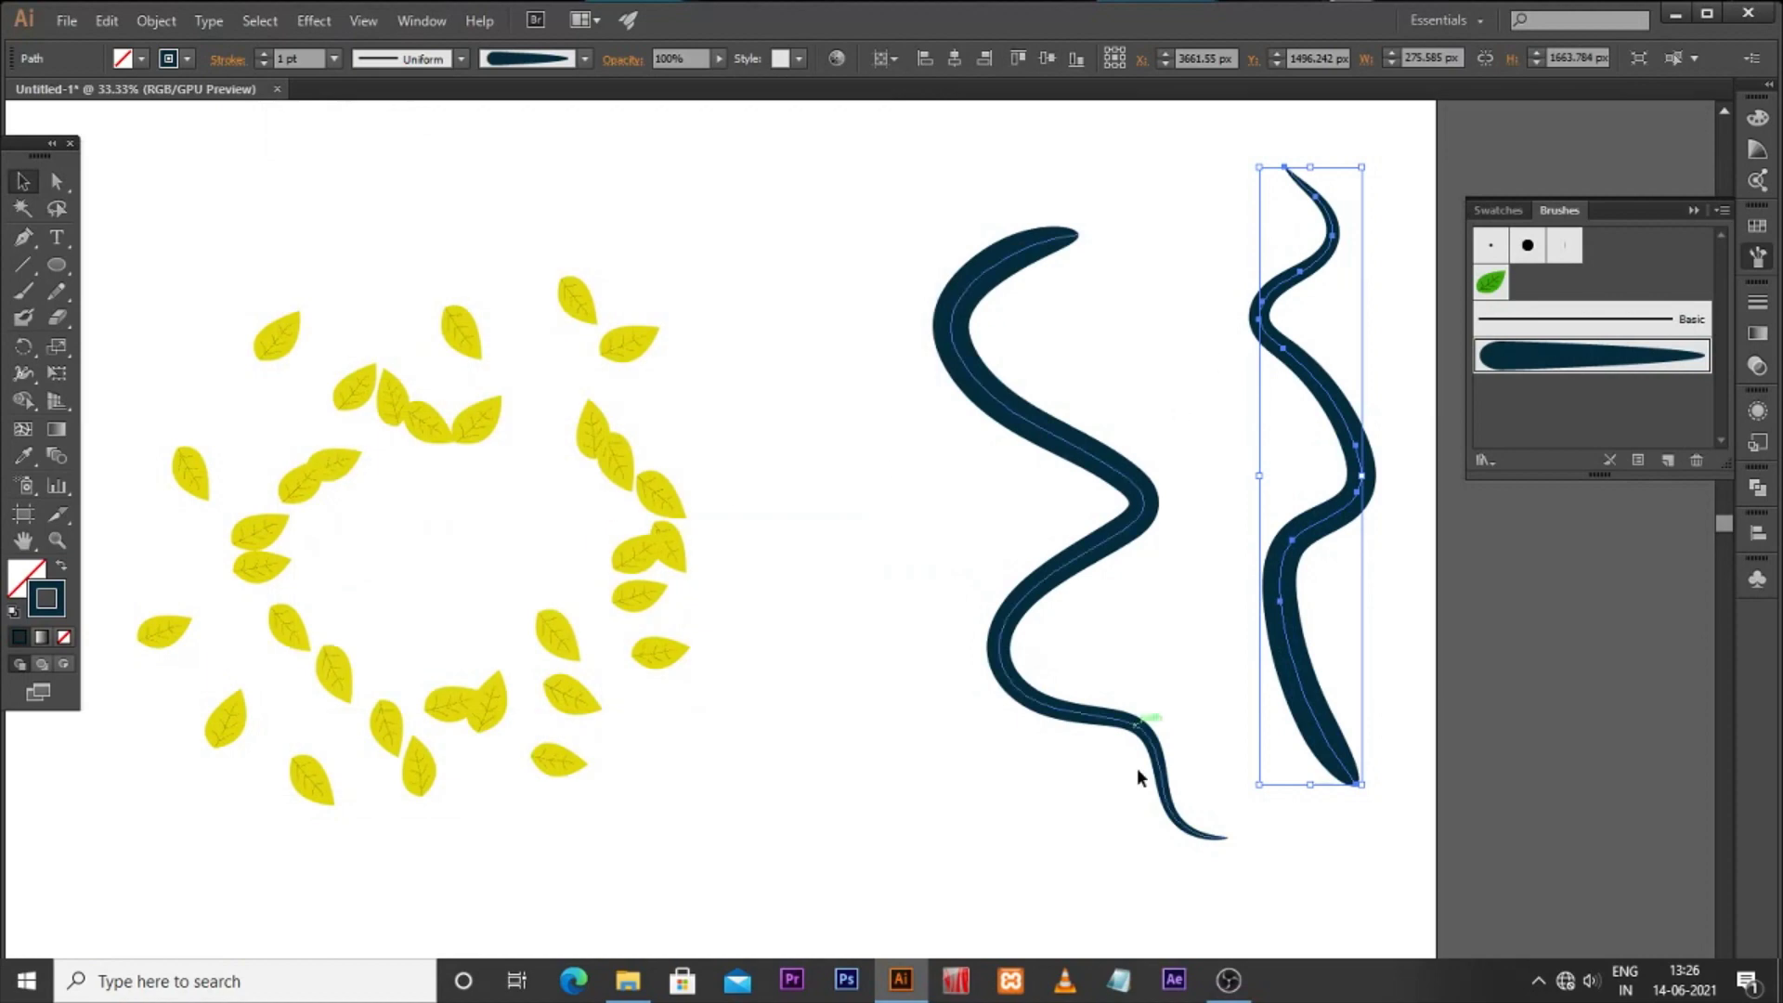
pyautogui.click(891, 643)
# Step: Paint a small S-shaped stroke, about 45 by 74 px, above the leaf wreath
pyautogui.moveTo(1047, 629); pyautogui.dragTo(1092, 666)
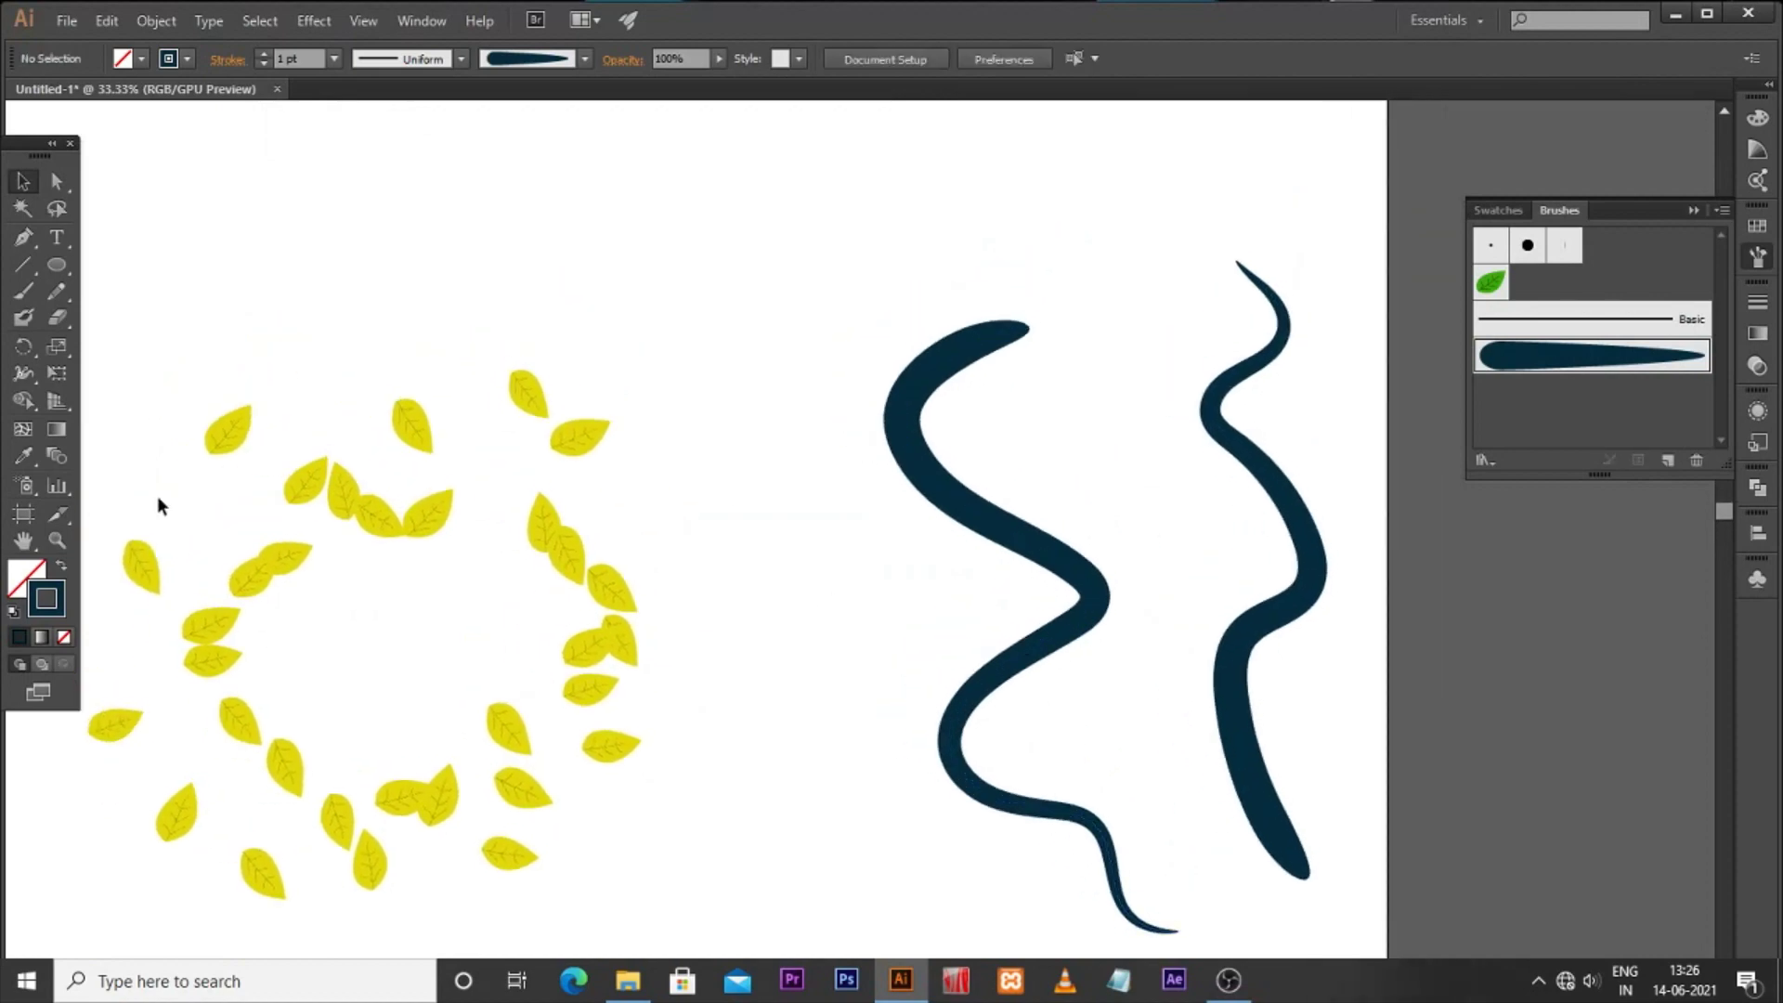
pyautogui.click(25, 294)
pyautogui.moveTo(647, 248); pyautogui.dragTo(653, 252)
# Step: Apply the 10 pt. Round brush to the small S-shaped stroke
pyautogui.press('v')
pyautogui.click(645, 245)
pyautogui.click(503, 61)
pyautogui.click(422, 97)
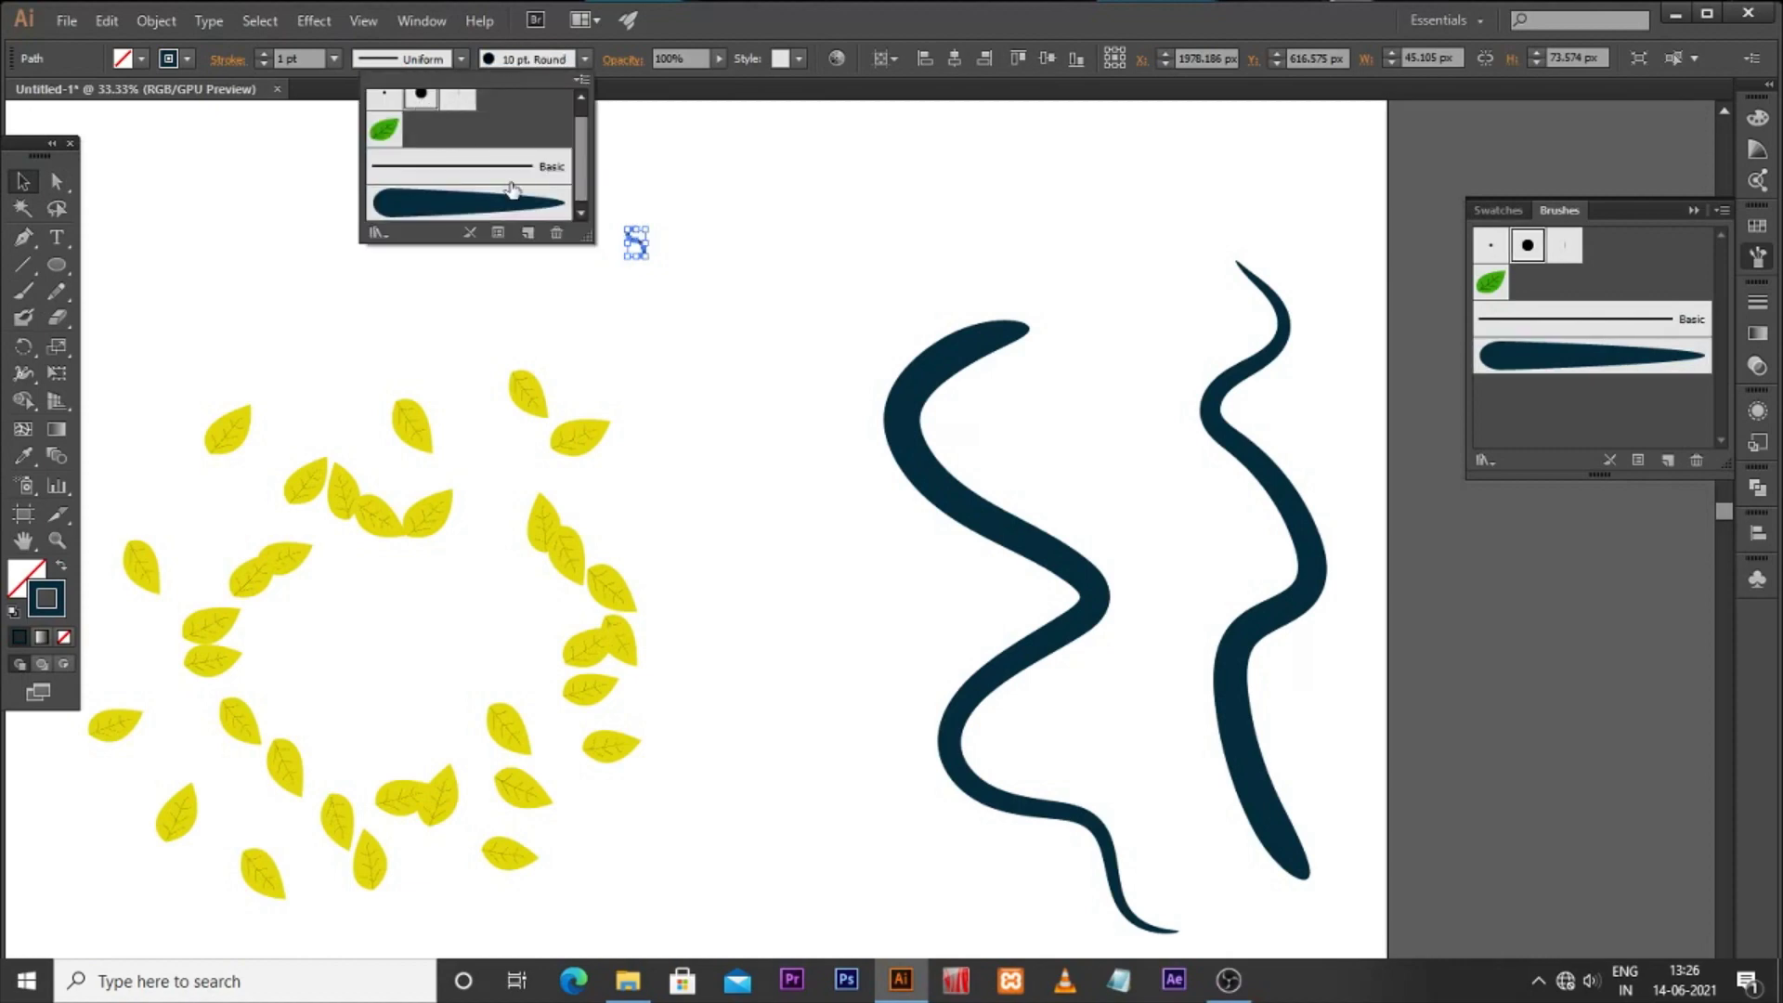
pyautogui.click(531, 301)
pyautogui.click(643, 259)
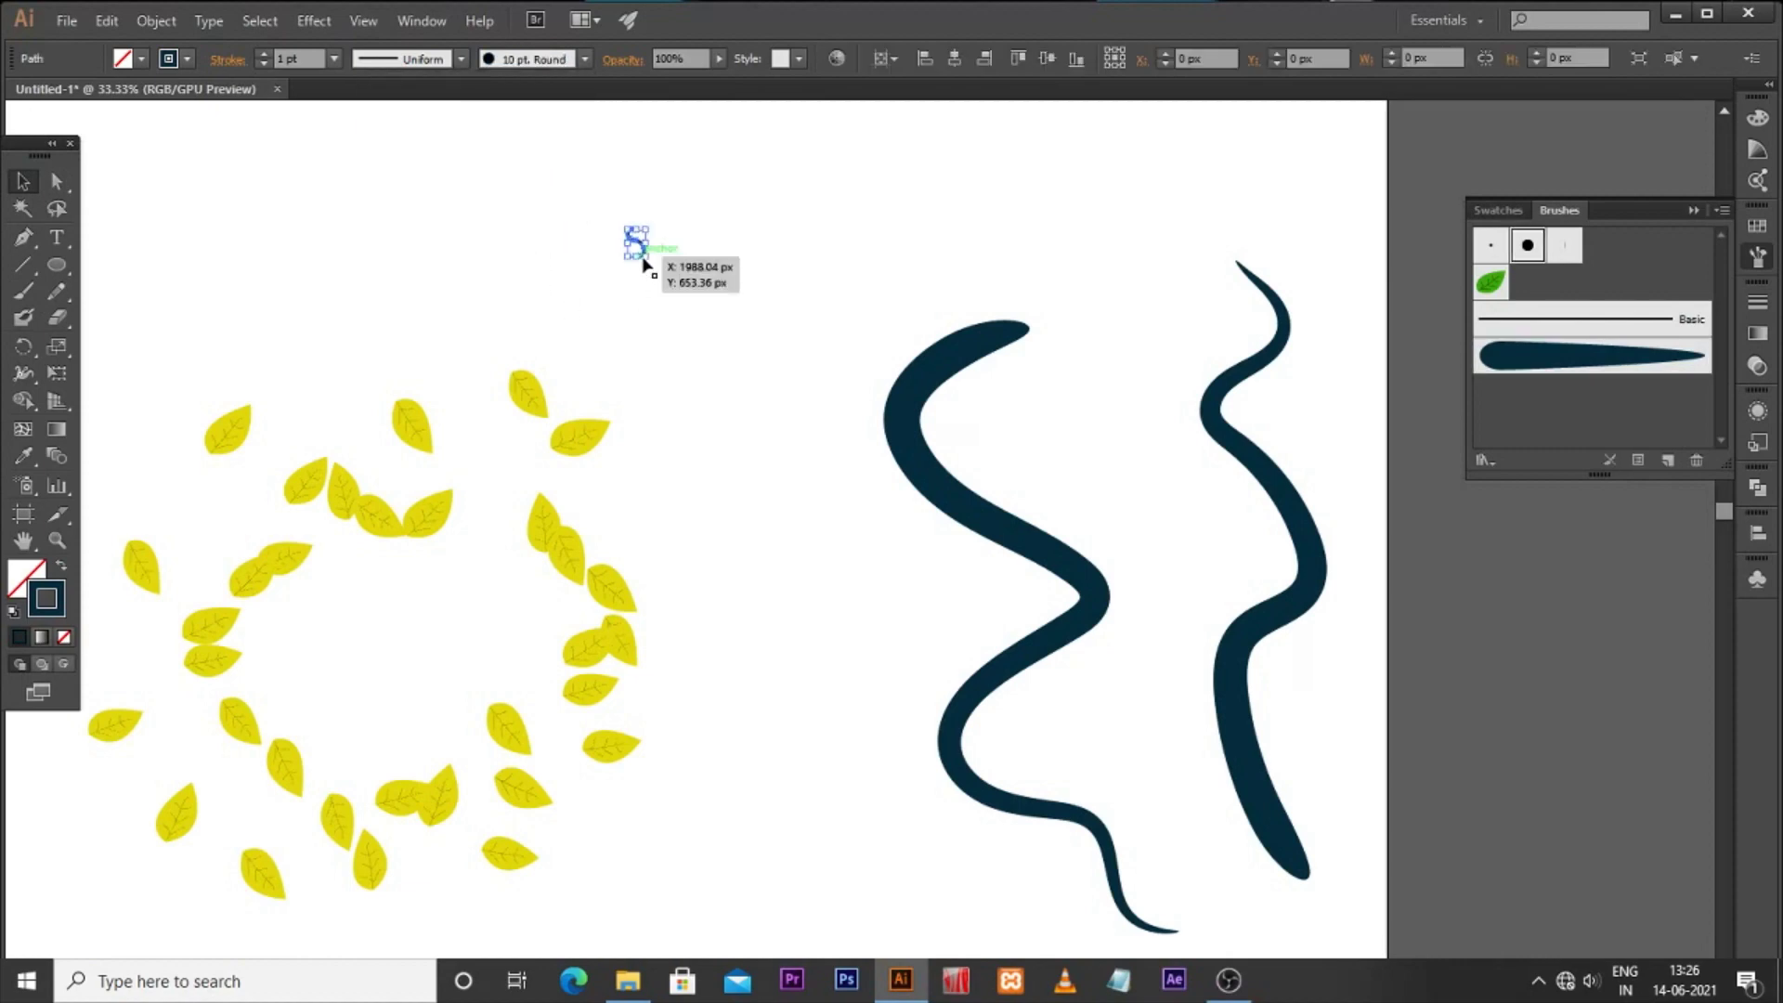
pyautogui.press('z')
pyautogui.moveTo(682, 259); pyautogui.dragTo(800, 272)
pyautogui.press('space')
pyautogui.moveTo(800, 272); pyautogui.dragTo(837, 390)
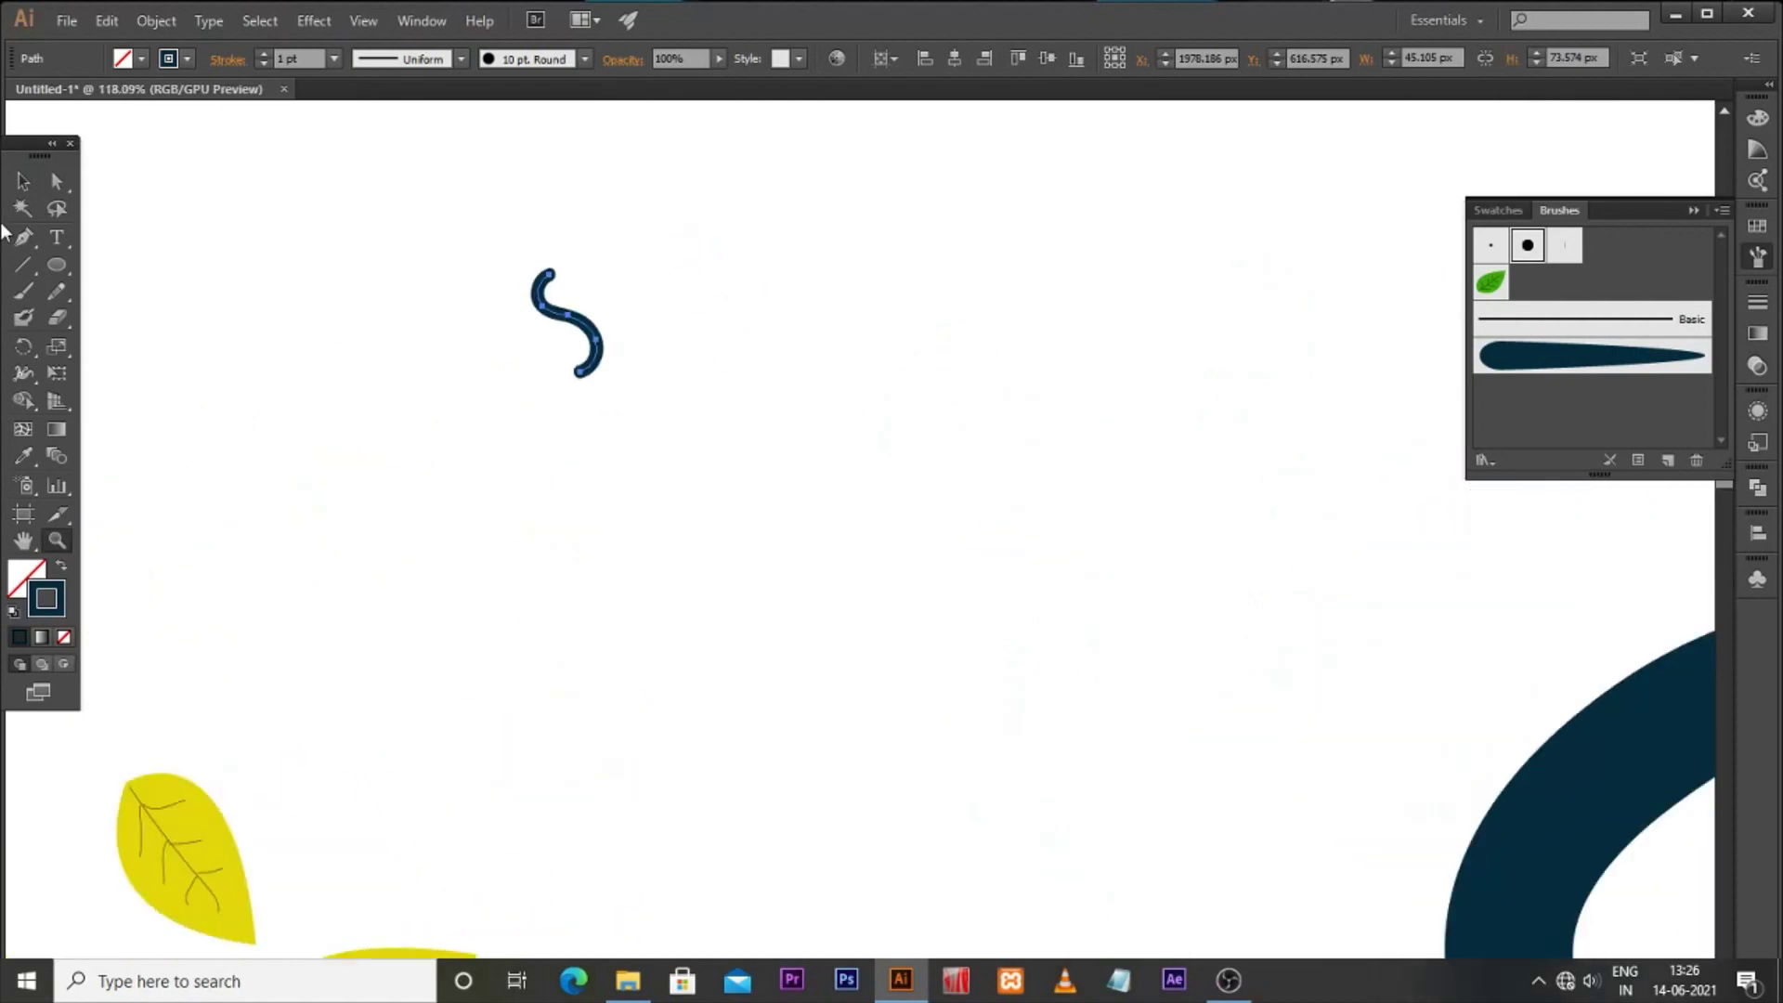
# Step: Place a rotated copy of the small S-shaped stroke just below and to the right of the original
pyautogui.press('v')
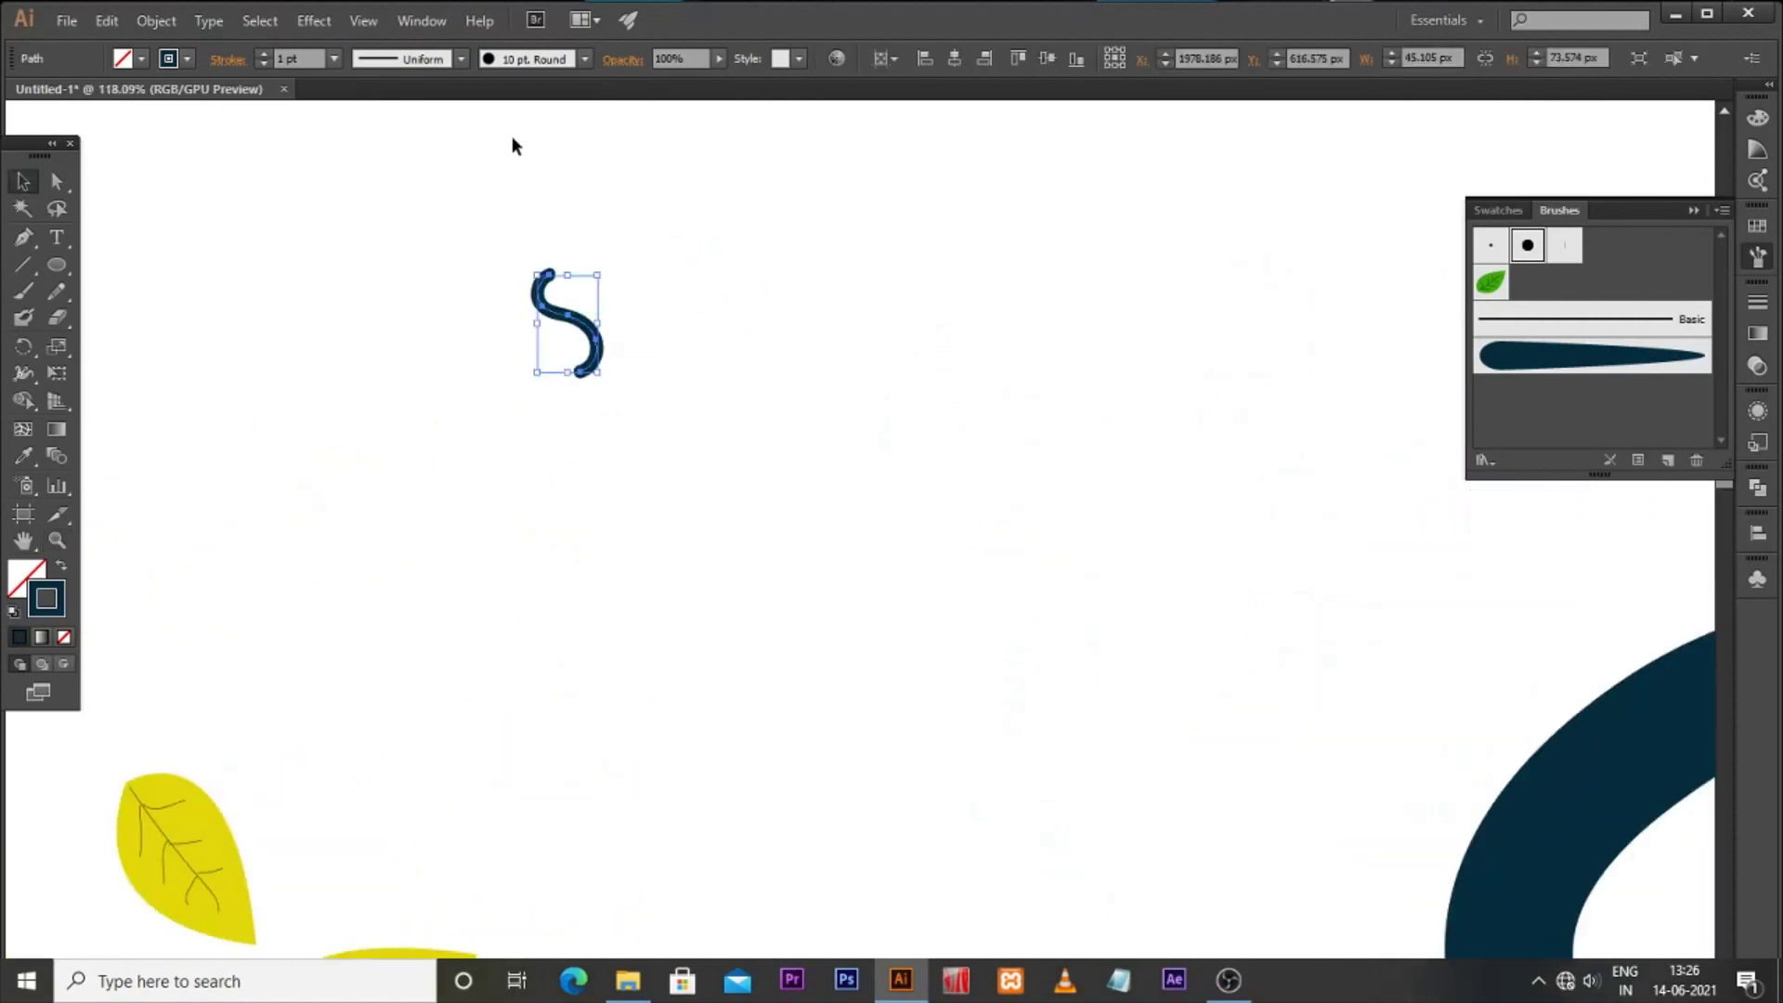
pyautogui.press('r')
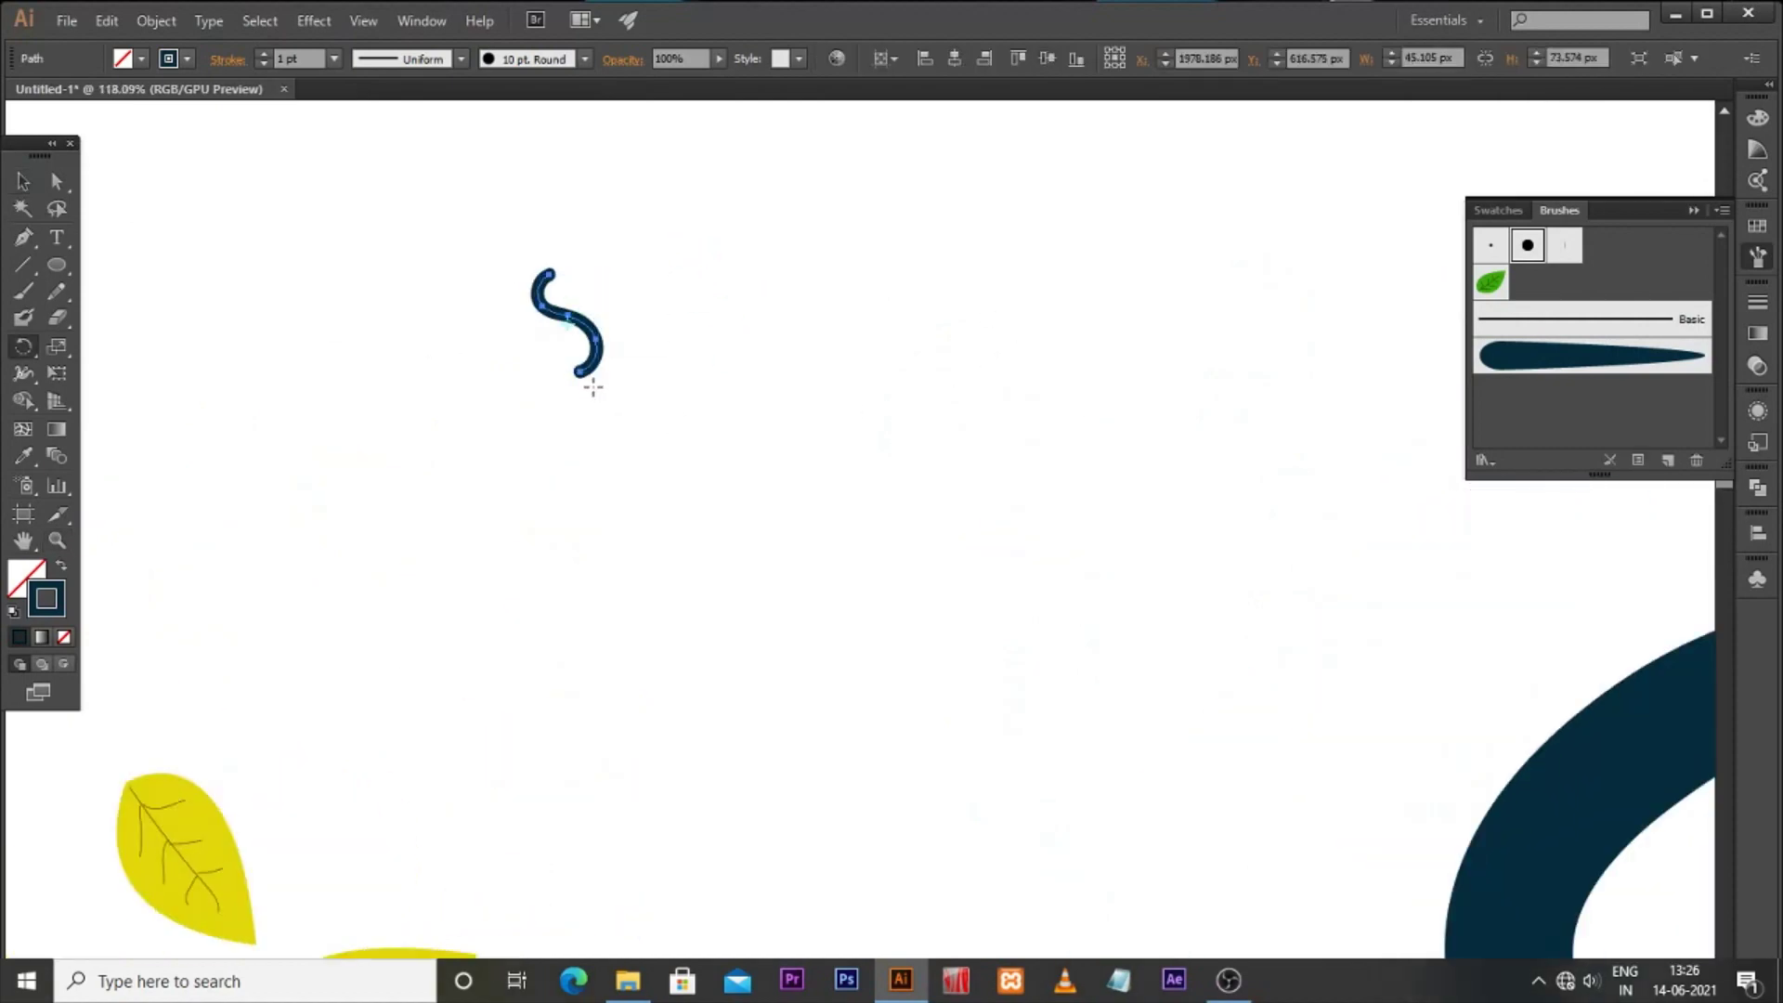
pyautogui.moveTo(603, 350); pyautogui.dragTo(631, 477)
# Step: Add a solid dark blue circle about 22 px wide without a stroke, positioned between the two wavy strokes
pyautogui.click(57, 265)
pyautogui.moveTo(621, 362); pyautogui.dragTo(647, 386)
pyautogui.press('v')
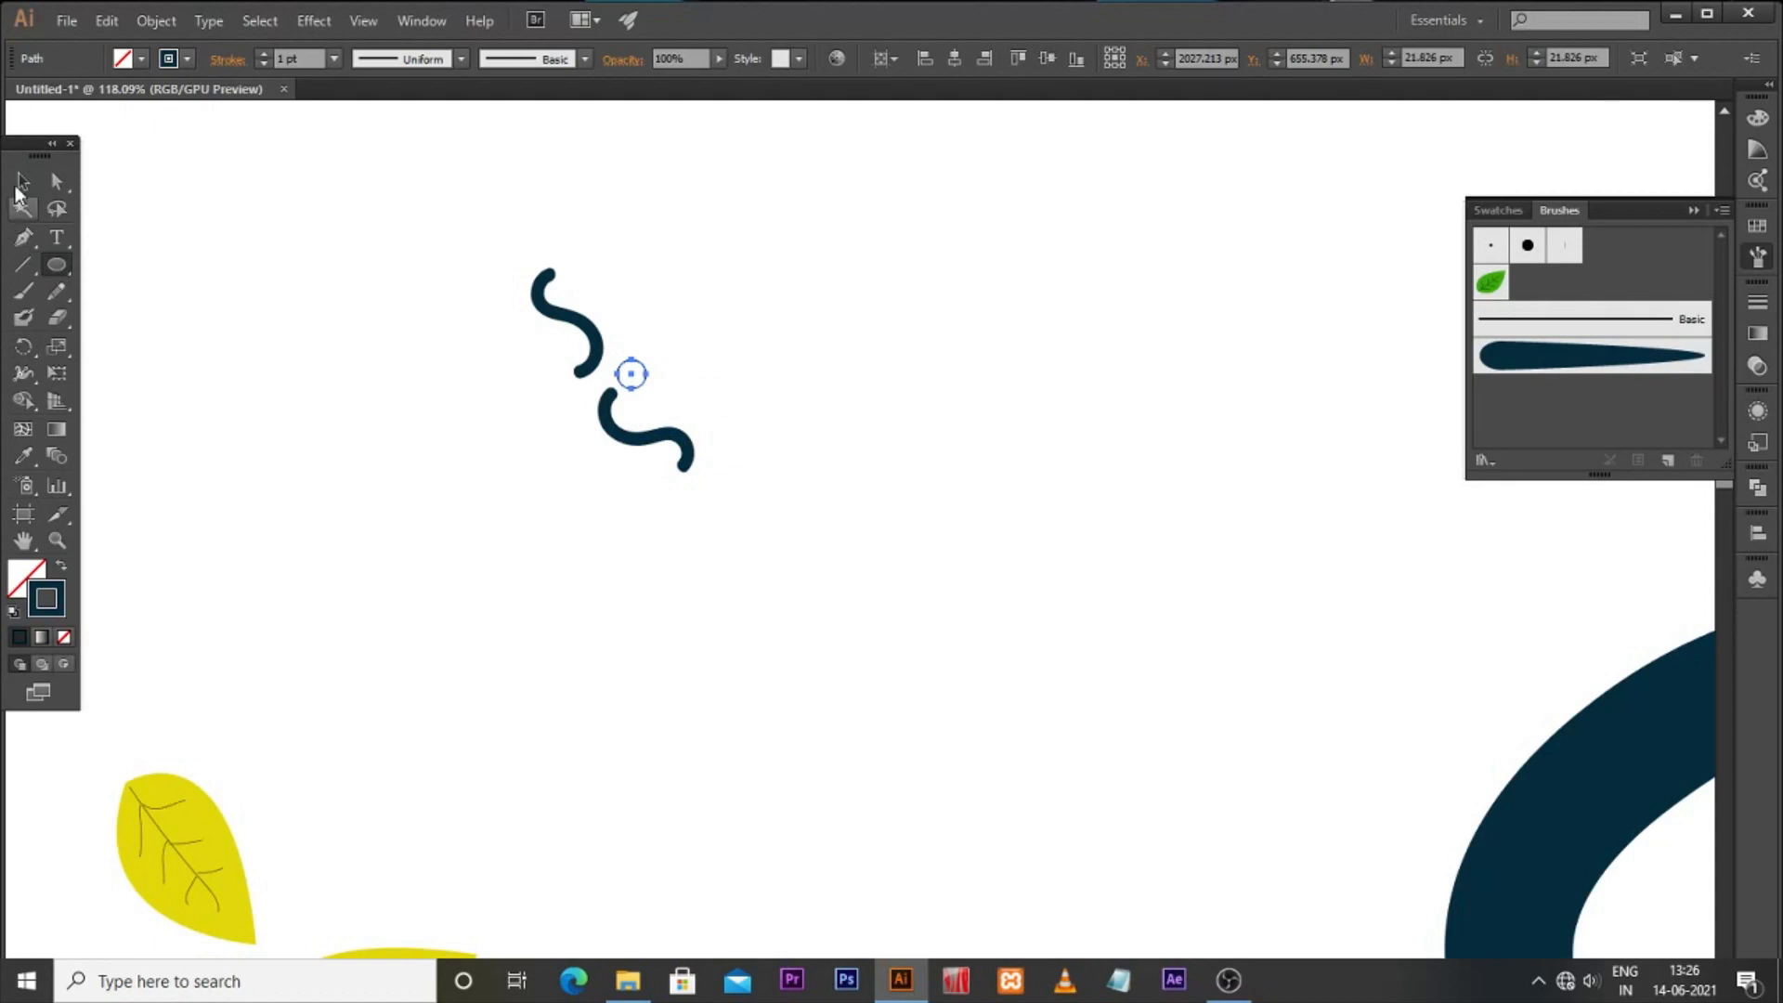
pyautogui.click(61, 564)
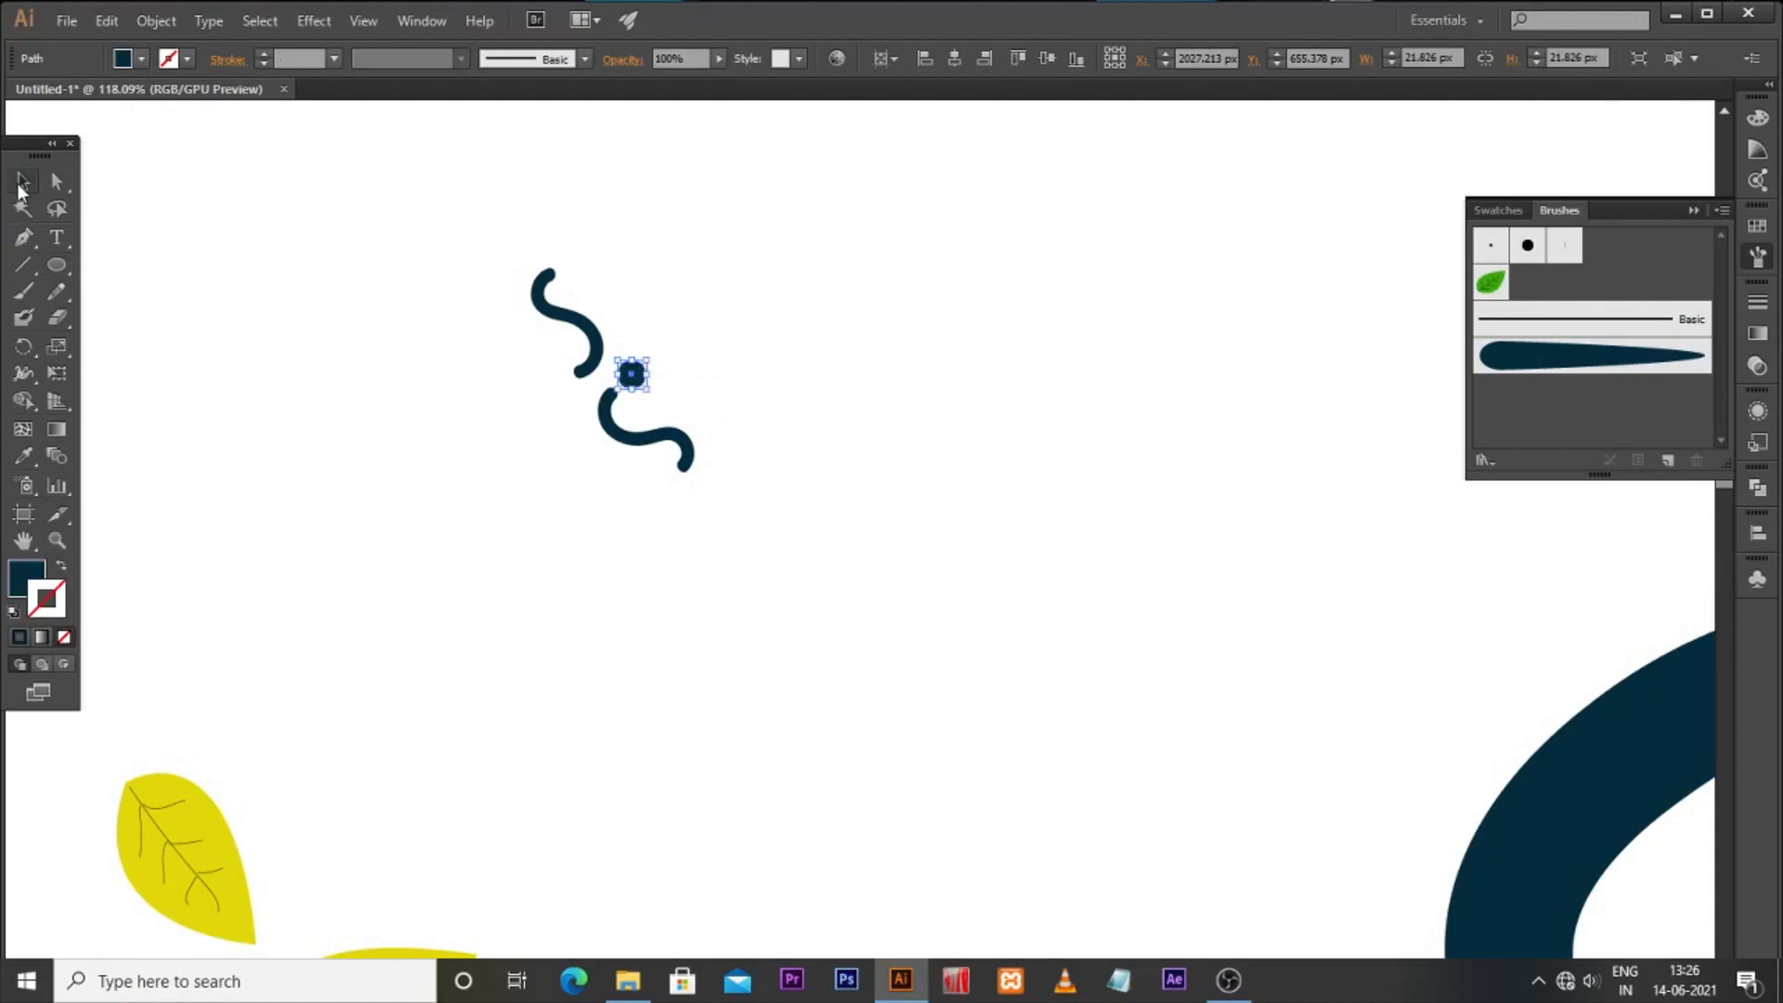
pyautogui.click(438, 409)
pyautogui.moveTo(632, 375); pyautogui.dragTo(618, 372)
pyautogui.click(769, 343)
# Step: Rotate the two wavy strokes and the dot together so the motif lies horizontally
pyautogui.moveTo(422, 232)
pyautogui.mouseDown()
pyautogui.moveTo(571, 360)
pyautogui.moveTo(919, 455)
pyautogui.mouseUp()
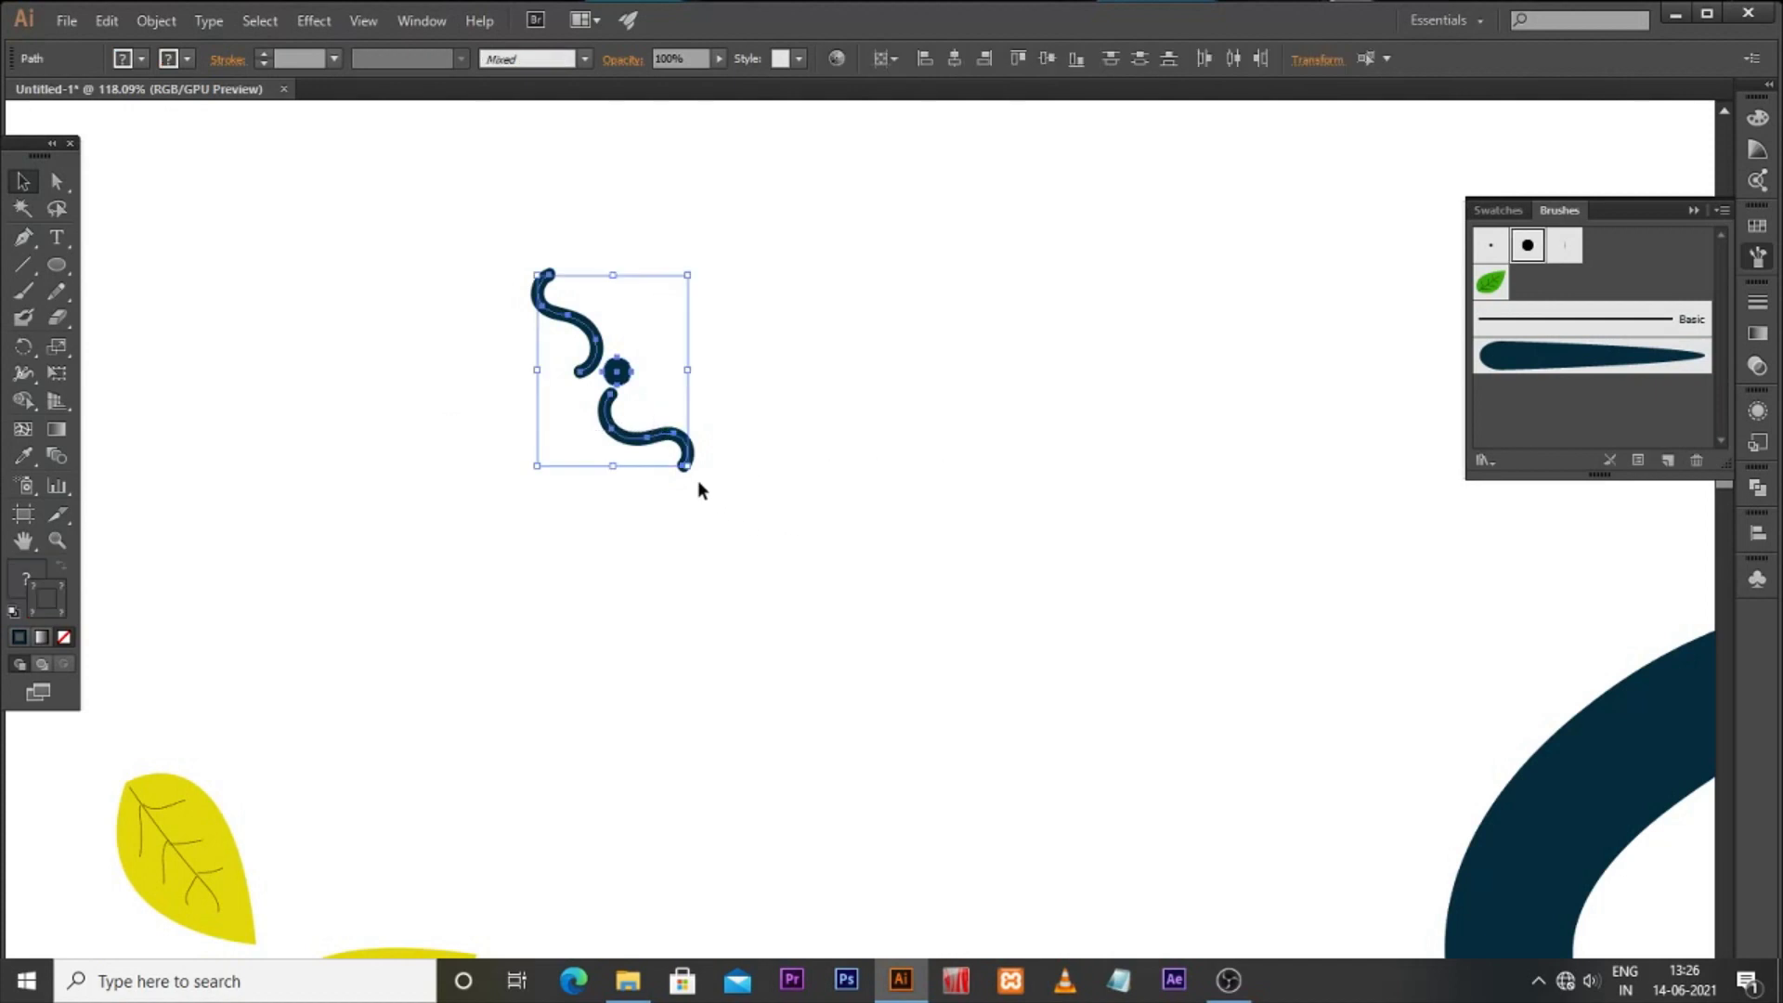
pyautogui.moveTo(689, 466); pyautogui.dragTo(816, 356)
pyautogui.click(816, 357)
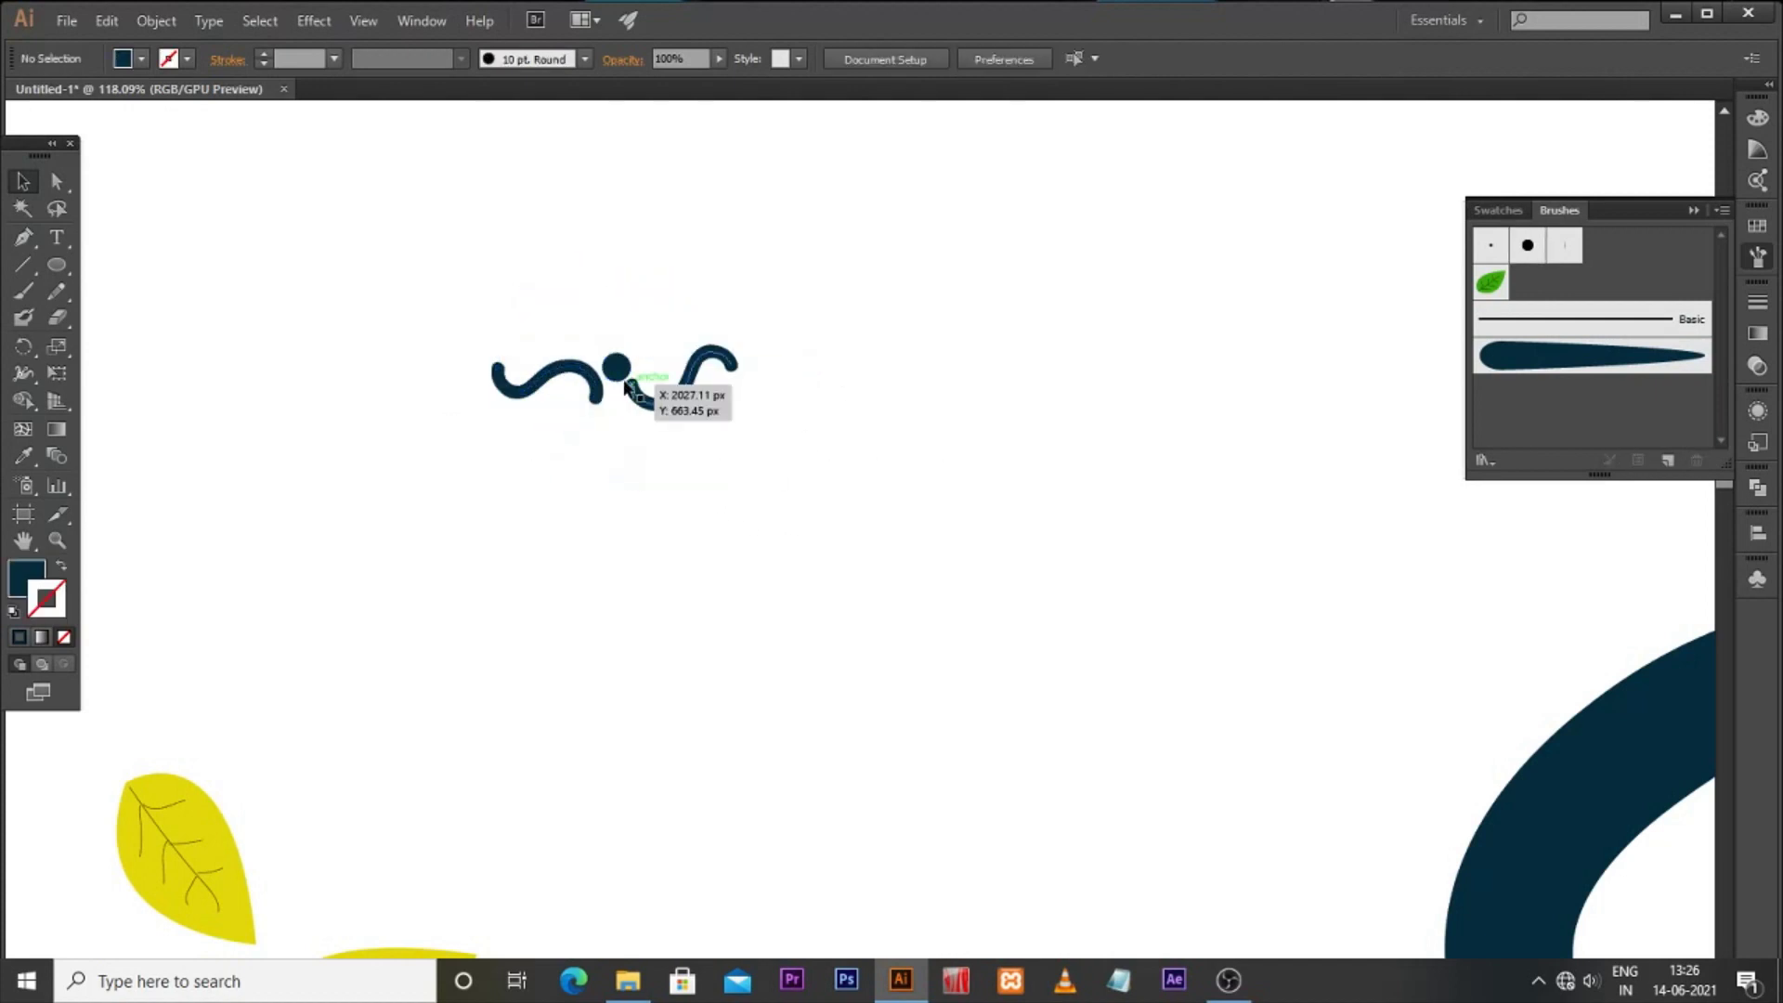
pyautogui.click(635, 378)
pyautogui.click(698, 327)
# Step: Create a pattern brush from the horizontal wavy motif, keeping the default name and options
pyautogui.moveTo(471, 318)
pyautogui.mouseDown()
pyautogui.moveTo(609, 390)
pyautogui.moveTo(736, 410)
pyautogui.mouseUp()
pyautogui.moveTo(613, 368); pyautogui.dragTo(1569, 289)
pyautogui.click(923, 516)
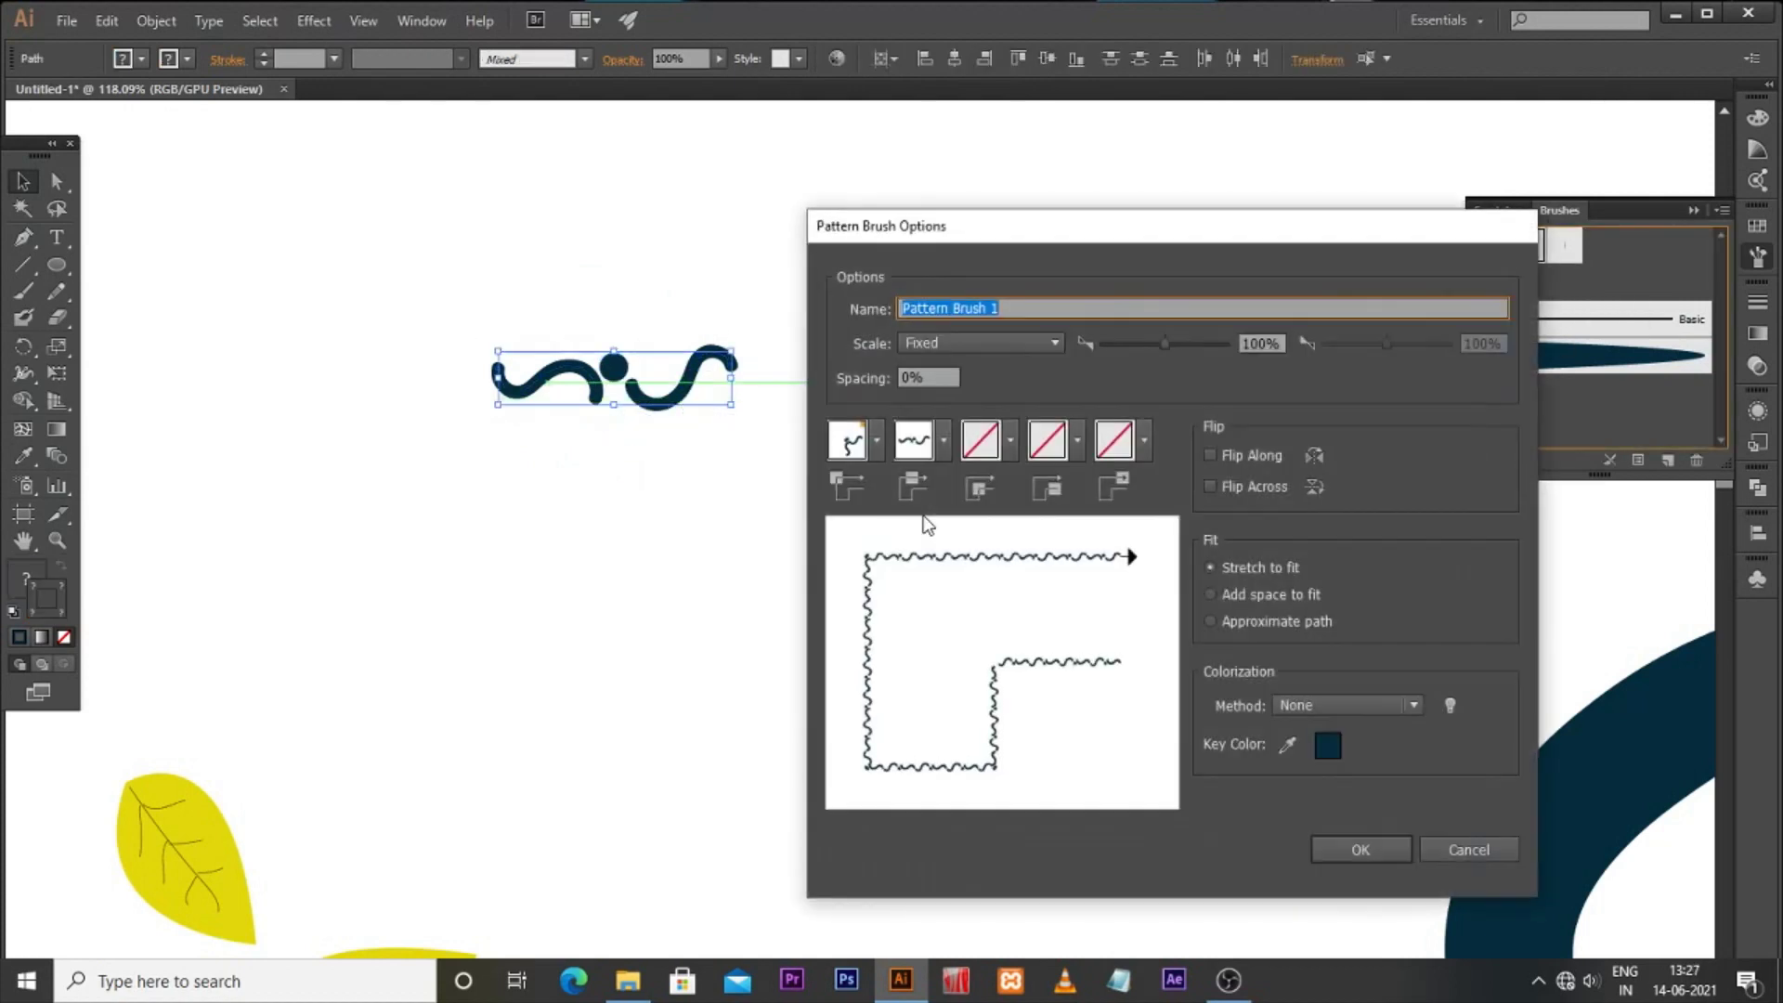
pyautogui.click(1358, 846)
# Step: Delete the wavy source motif and the large tapered shape beside the artboard
pyautogui.moveTo(507, 326); pyautogui.dragTo(767, 430)
pyautogui.press('Delete')
pyautogui.hotkey('ctrl', '0')
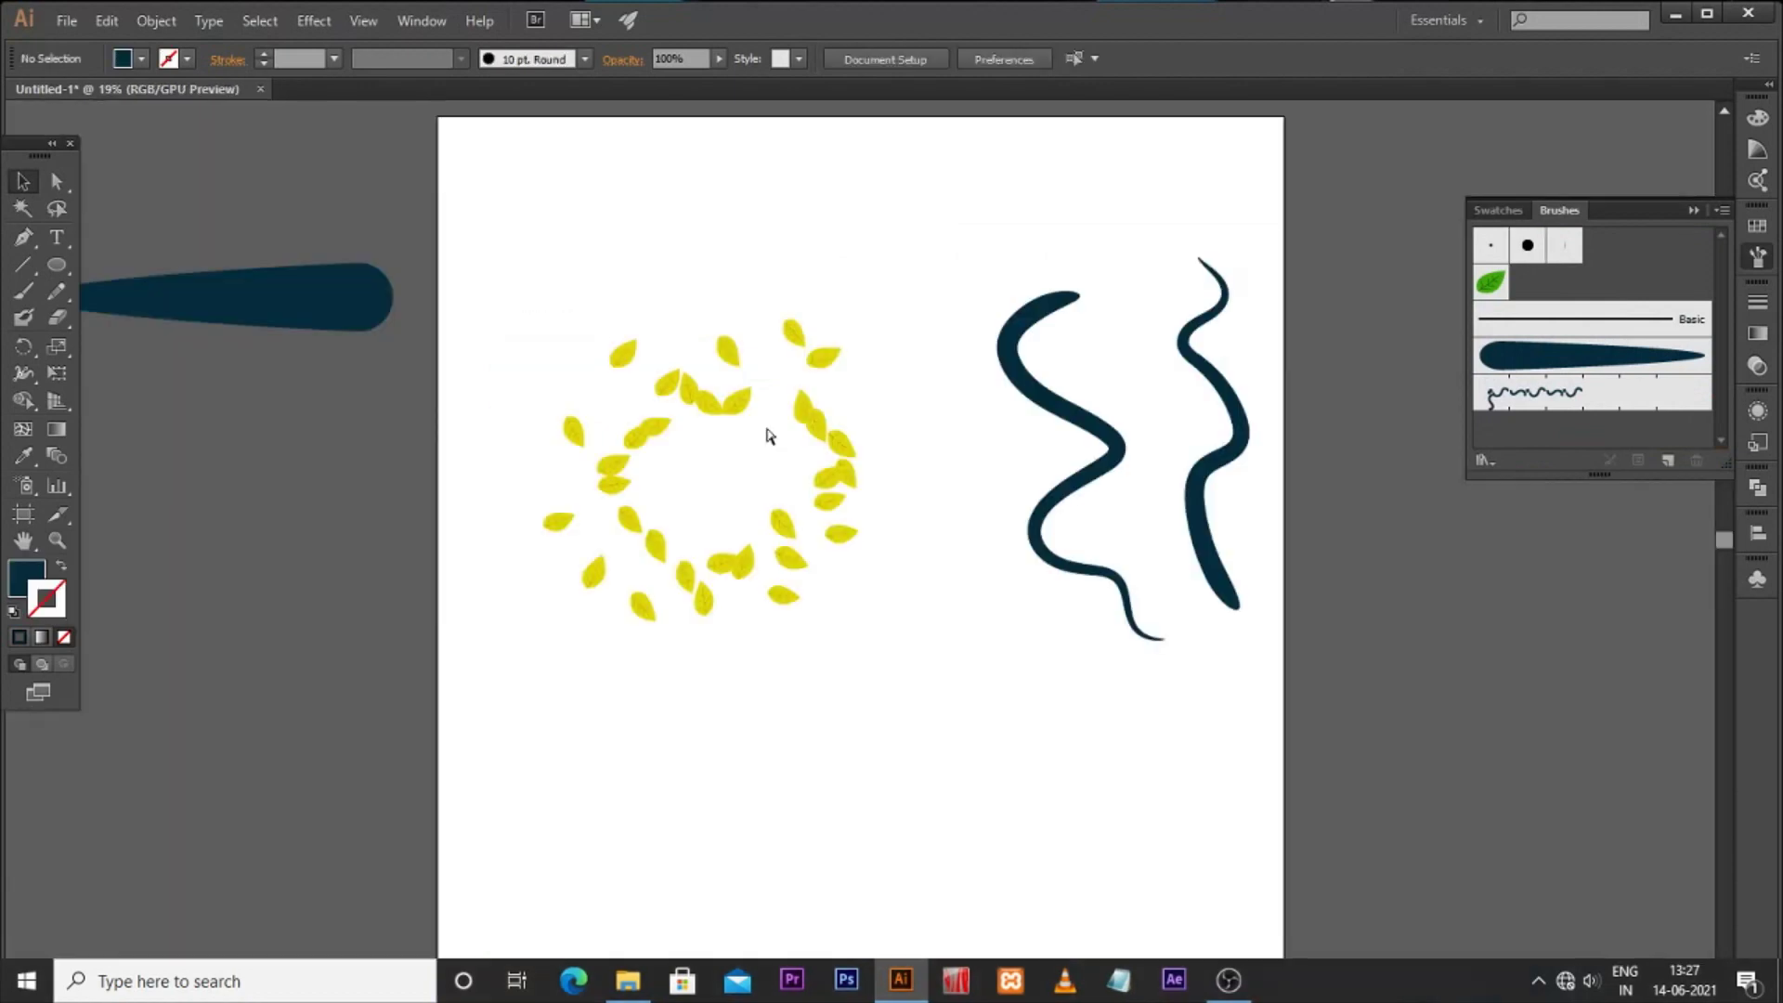
pyautogui.click(266, 227)
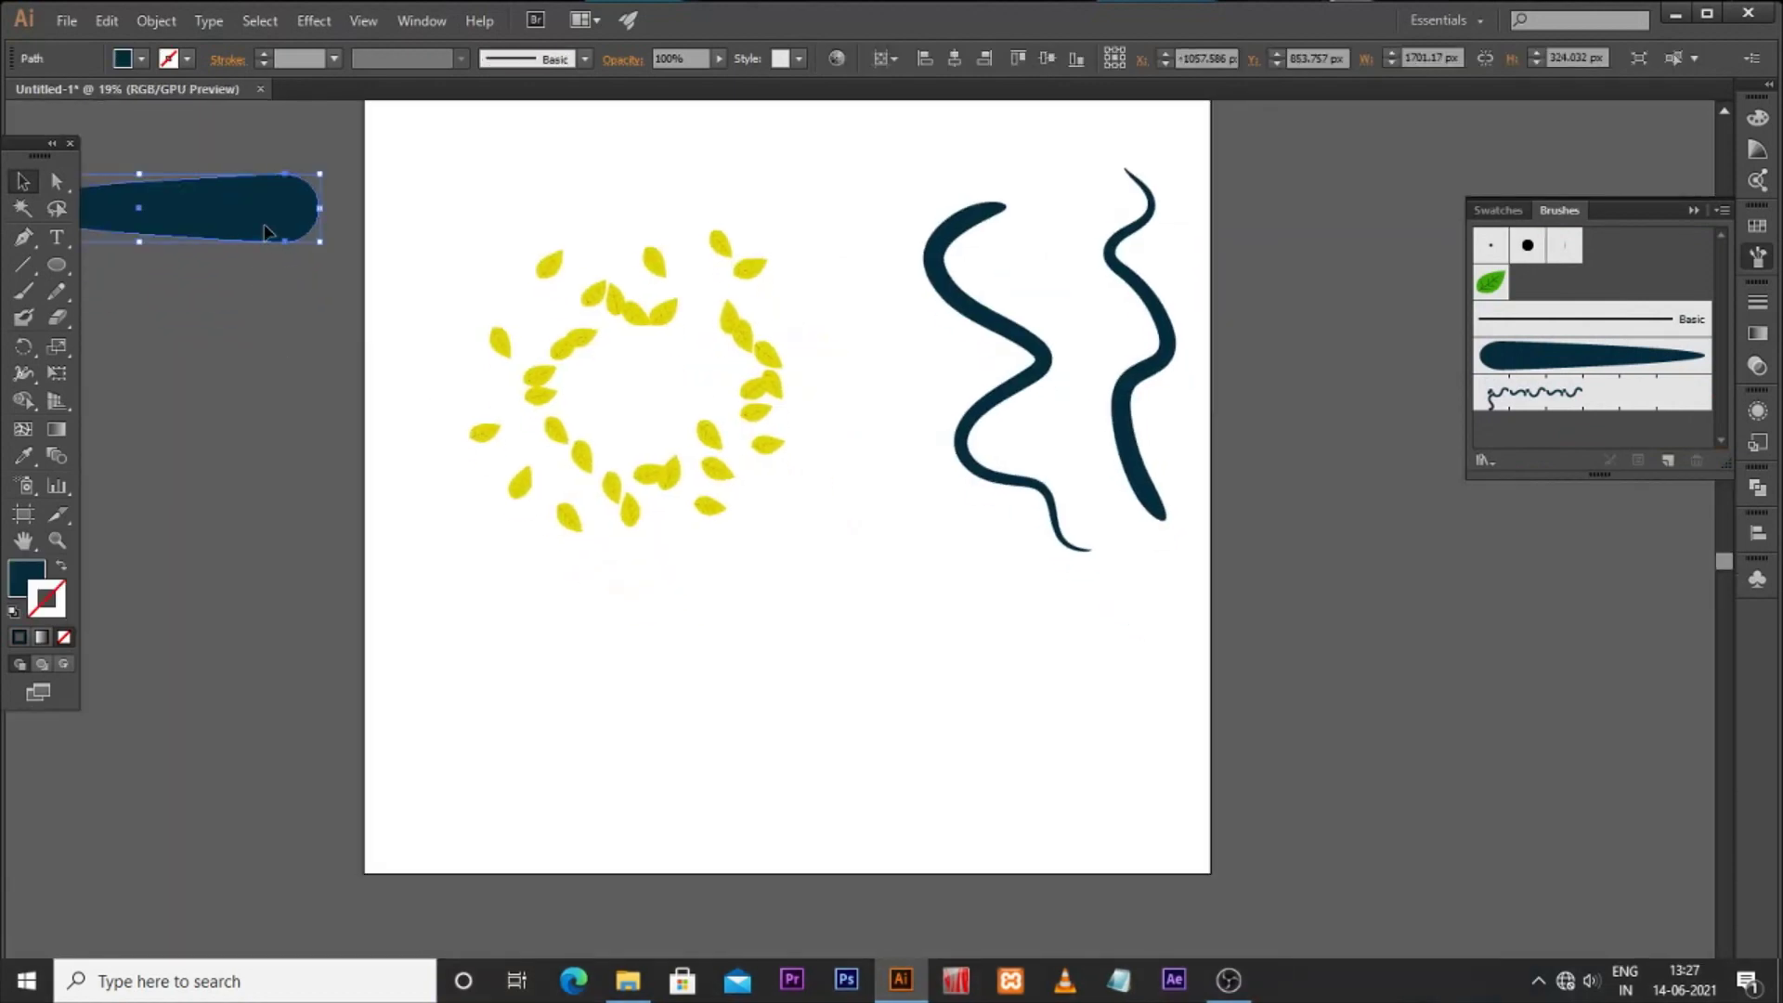
pyautogui.press('Delete')
# Step: Draw a circle about 1158 px wide below the tapered strokes and apply the wavy pattern brush to it
pyautogui.click(57, 264)
pyautogui.moveTo(908, 684); pyautogui.dragTo(1029, 738)
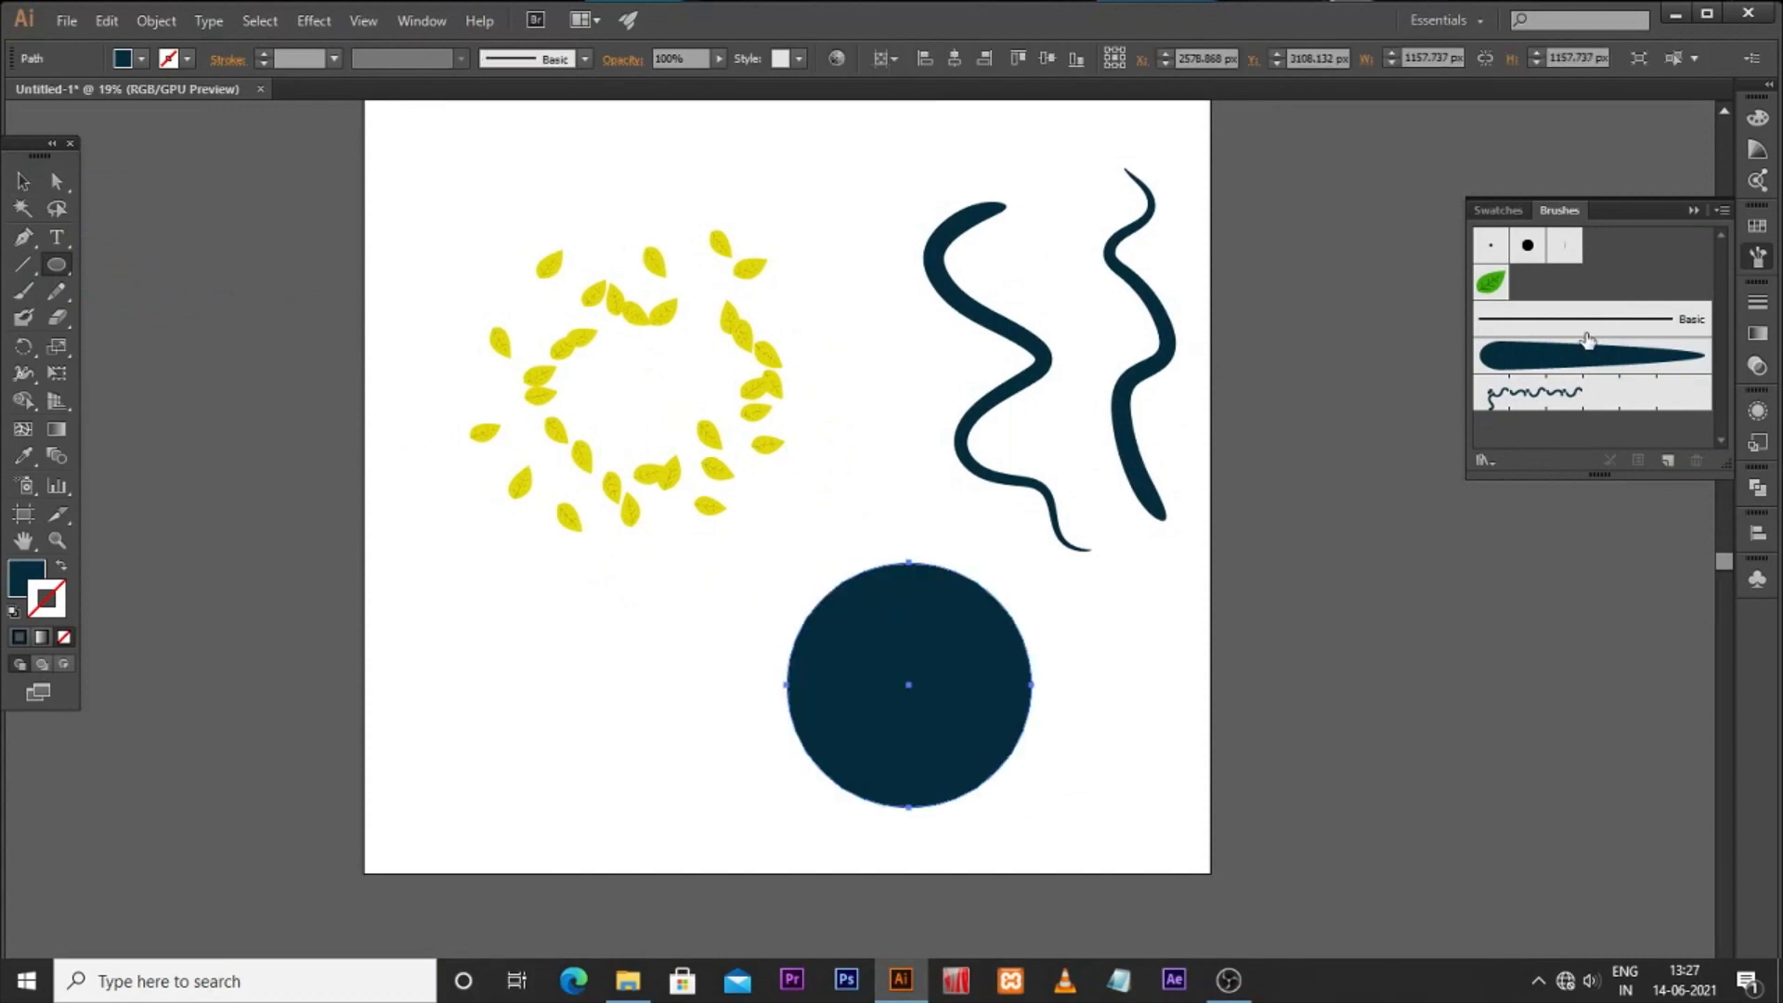
pyautogui.click(1538, 394)
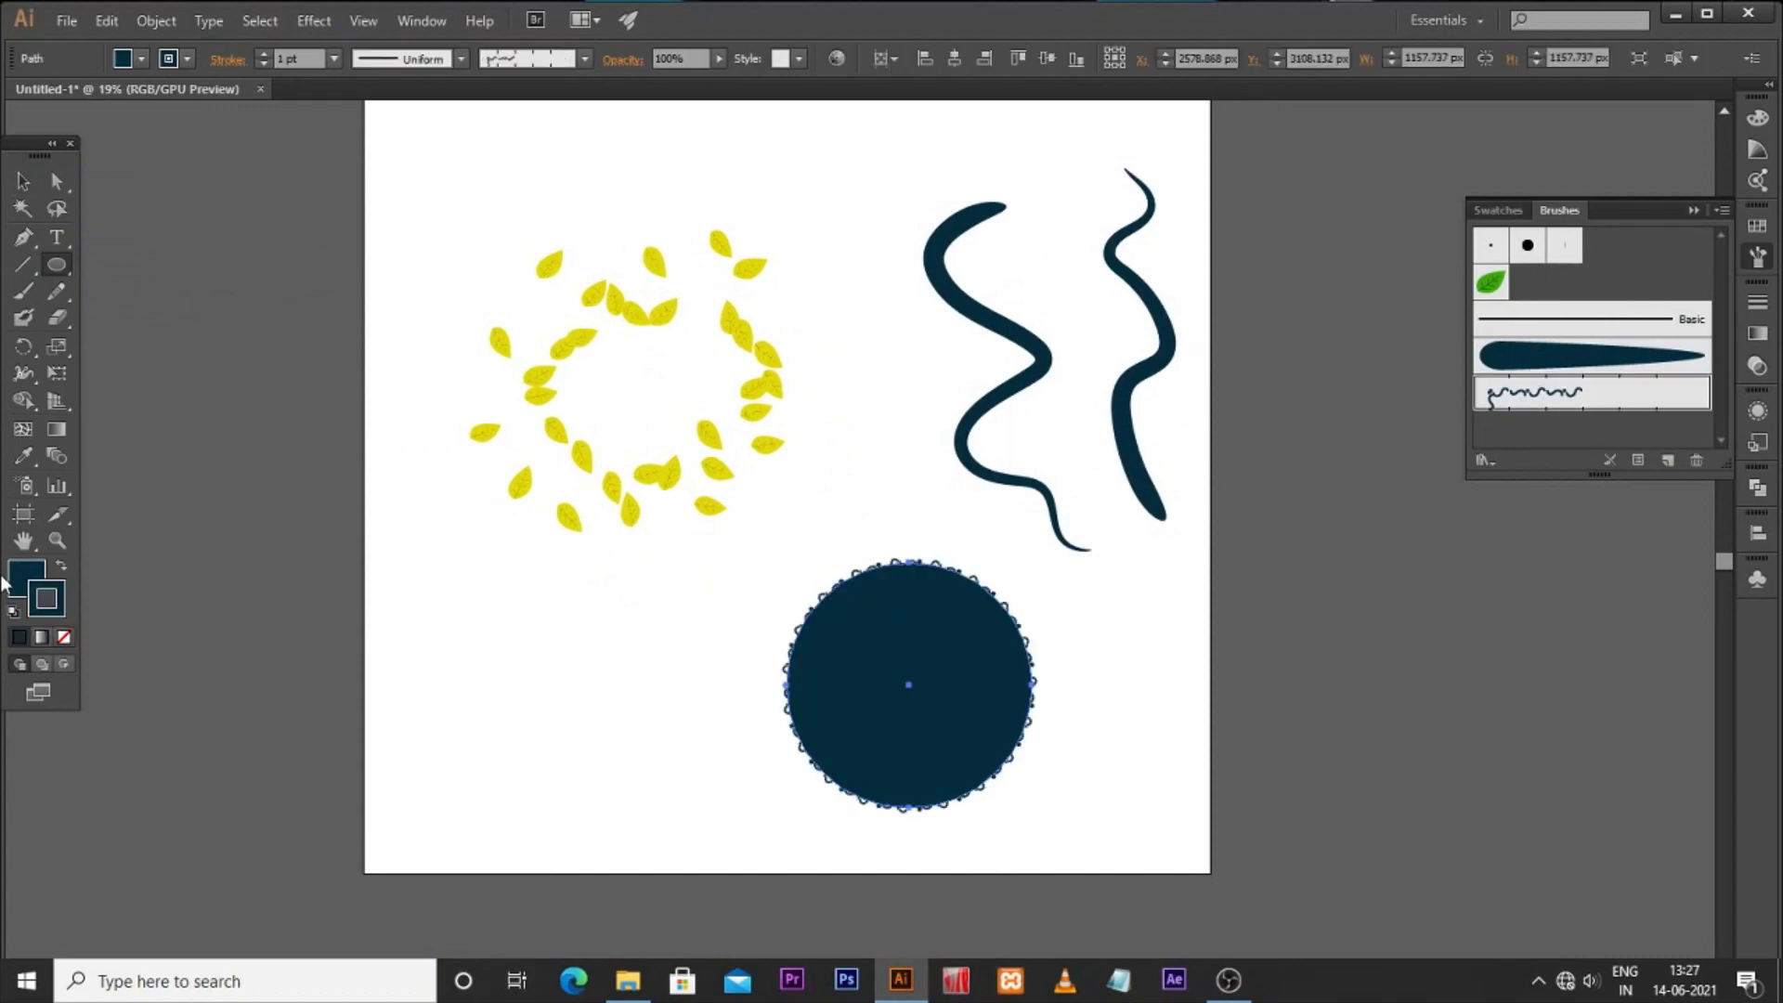
# Step: Remove the fill from the wavy-bordered circle and inspect its pattern outline up close
pyautogui.click(26, 580)
pyautogui.click(63, 639)
pyautogui.click(23, 182)
pyautogui.click(420, 695)
pyautogui.press('z')
pyautogui.moveTo(812, 608); pyautogui.dragTo(1238, 571)
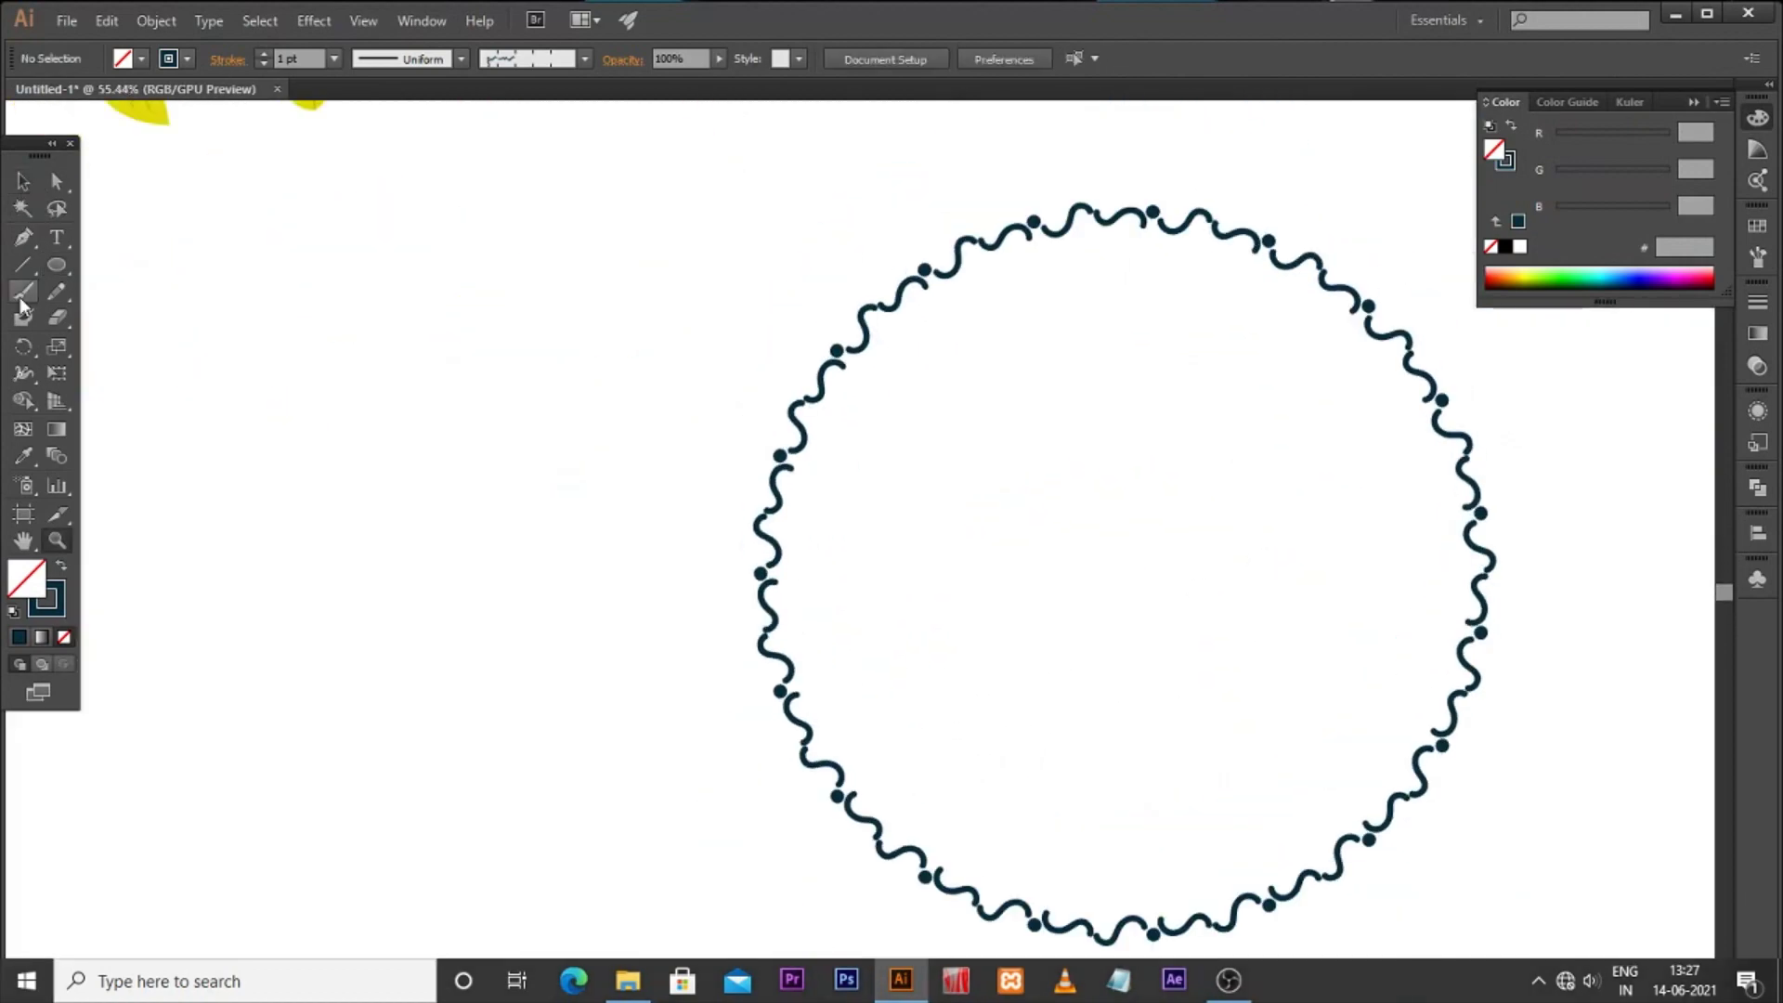
pyautogui.click(24, 186)
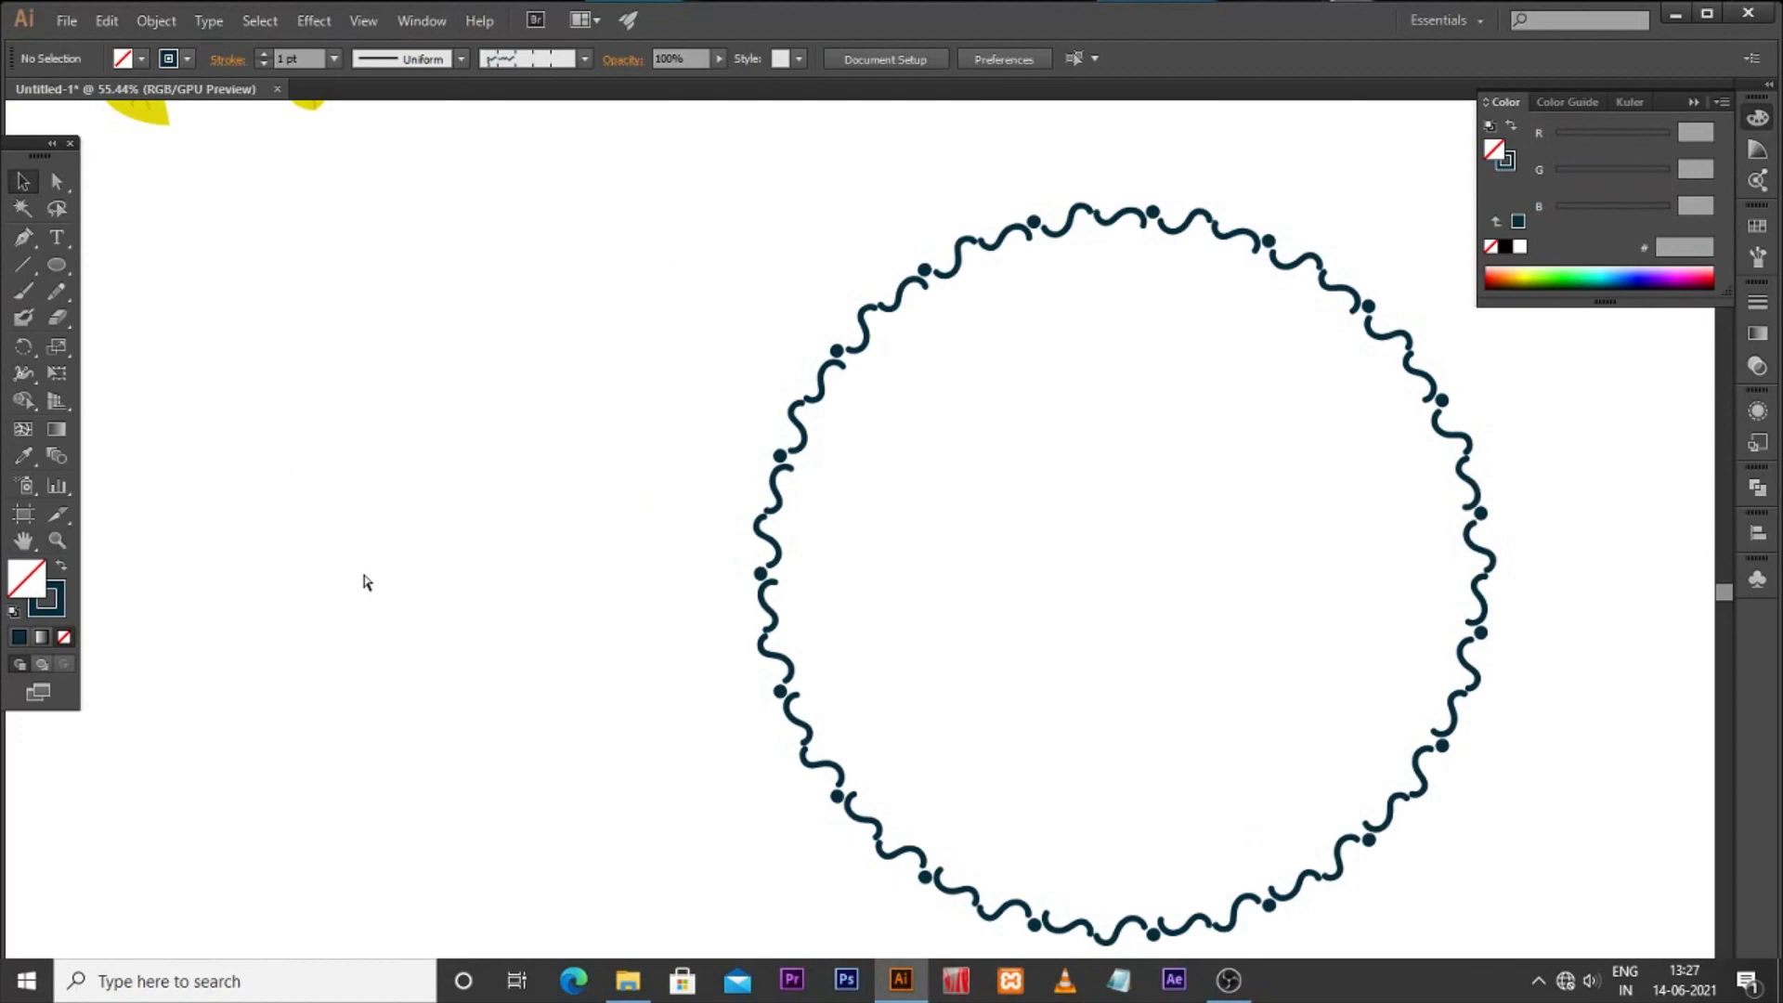
pyautogui.hotkey('ctrl', '0')
pyautogui.moveTo(849, 520); pyautogui.dragTo(733, 505)
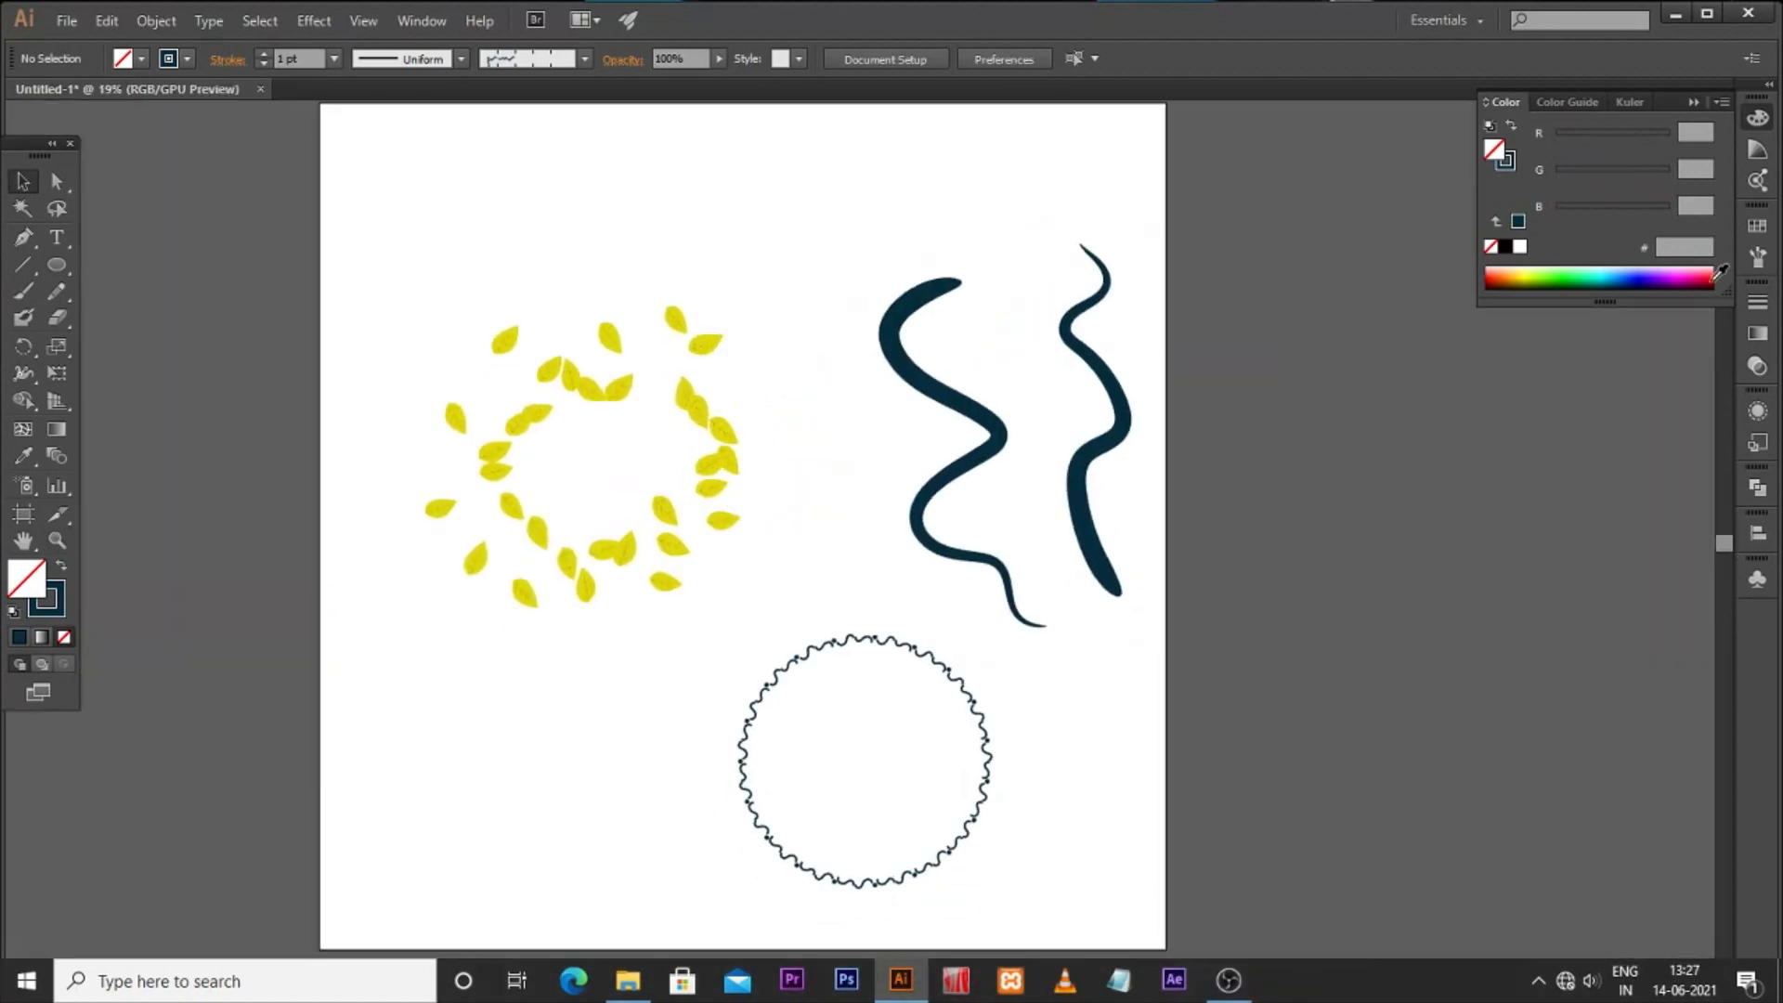
# Step: Draw a small circle about 153 px wide above the leaf wreath
pyautogui.click(1756, 256)
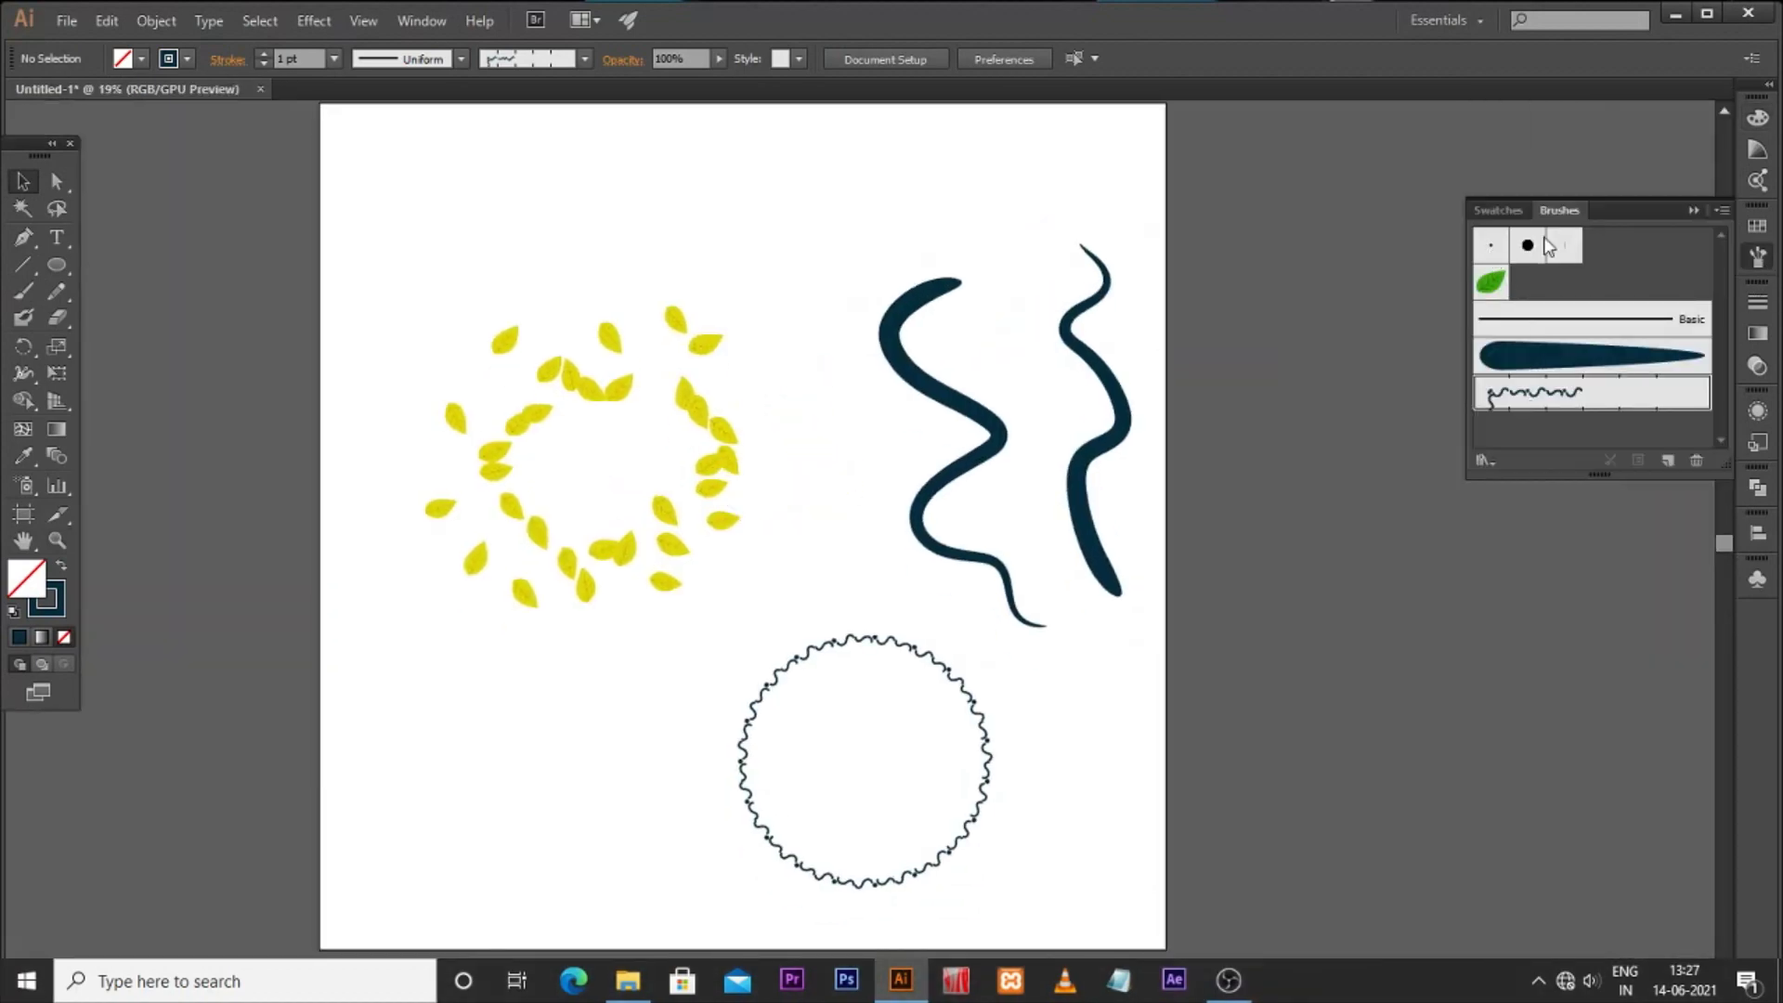
pyautogui.press('l')
pyautogui.moveTo(428, 187); pyautogui.dragTo(464, 223)
pyautogui.click(23, 182)
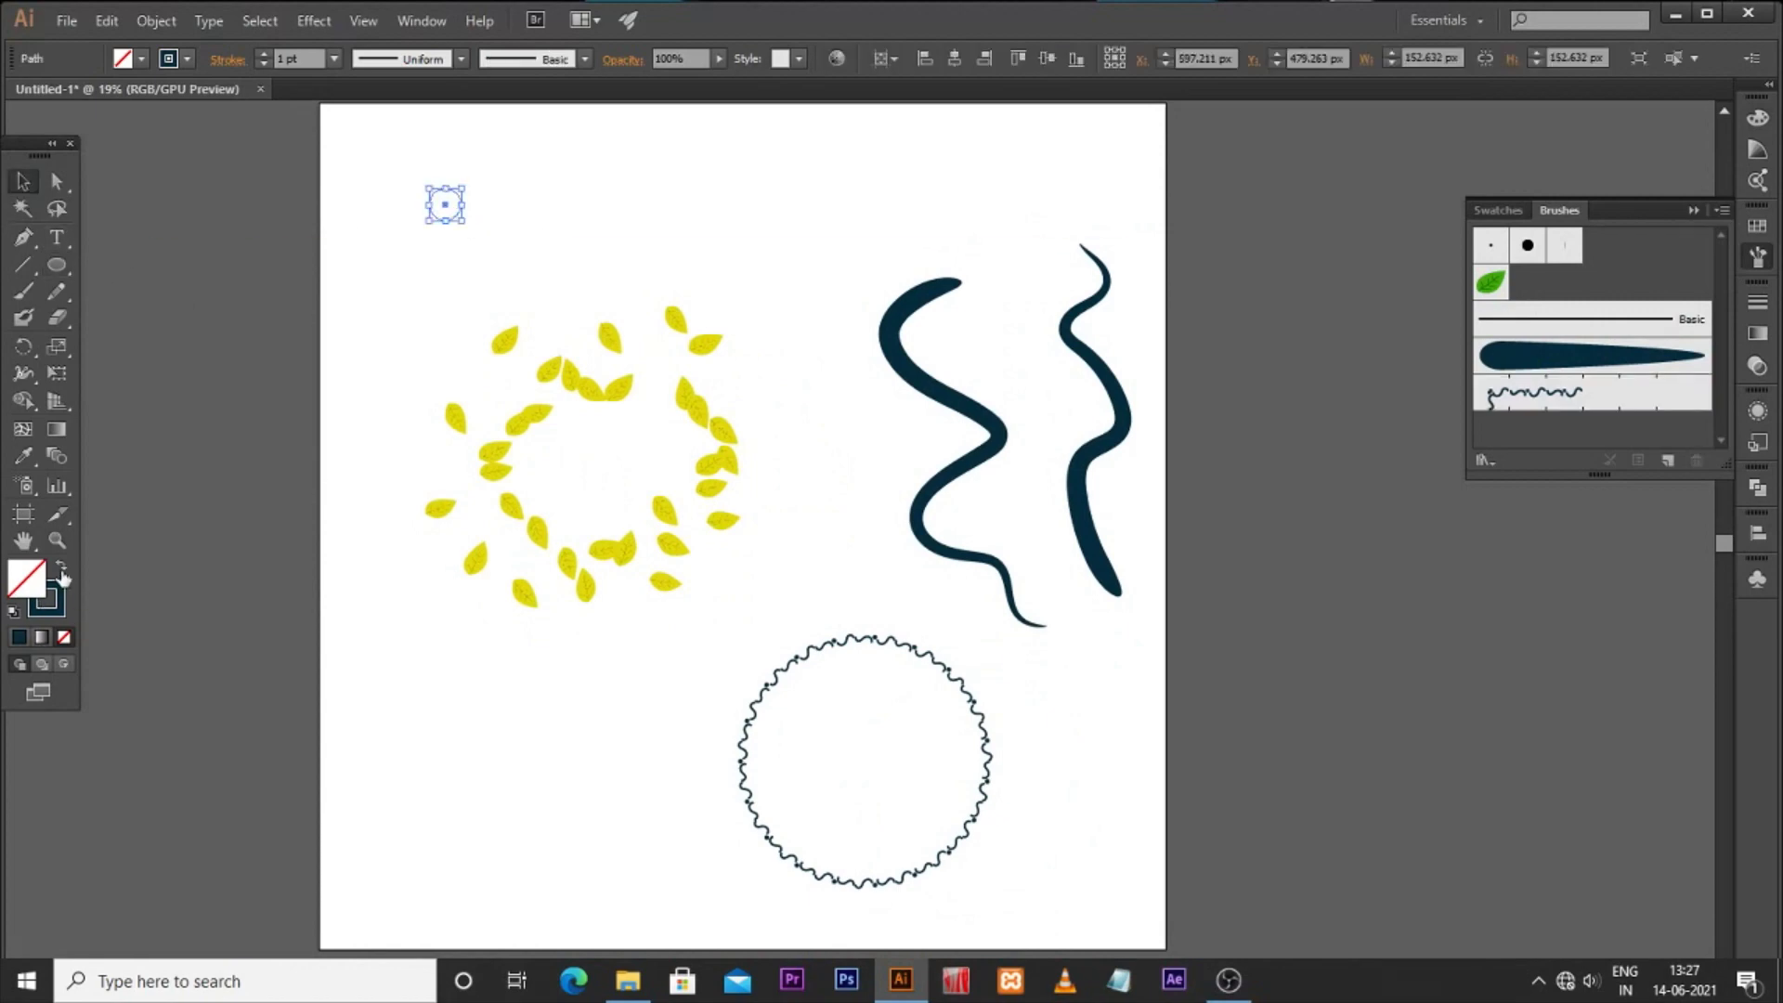
# Step: Give the small circle a light blue #119BCC fill and no stroke
pyautogui.click(61, 570)
pyautogui.click(35, 591)
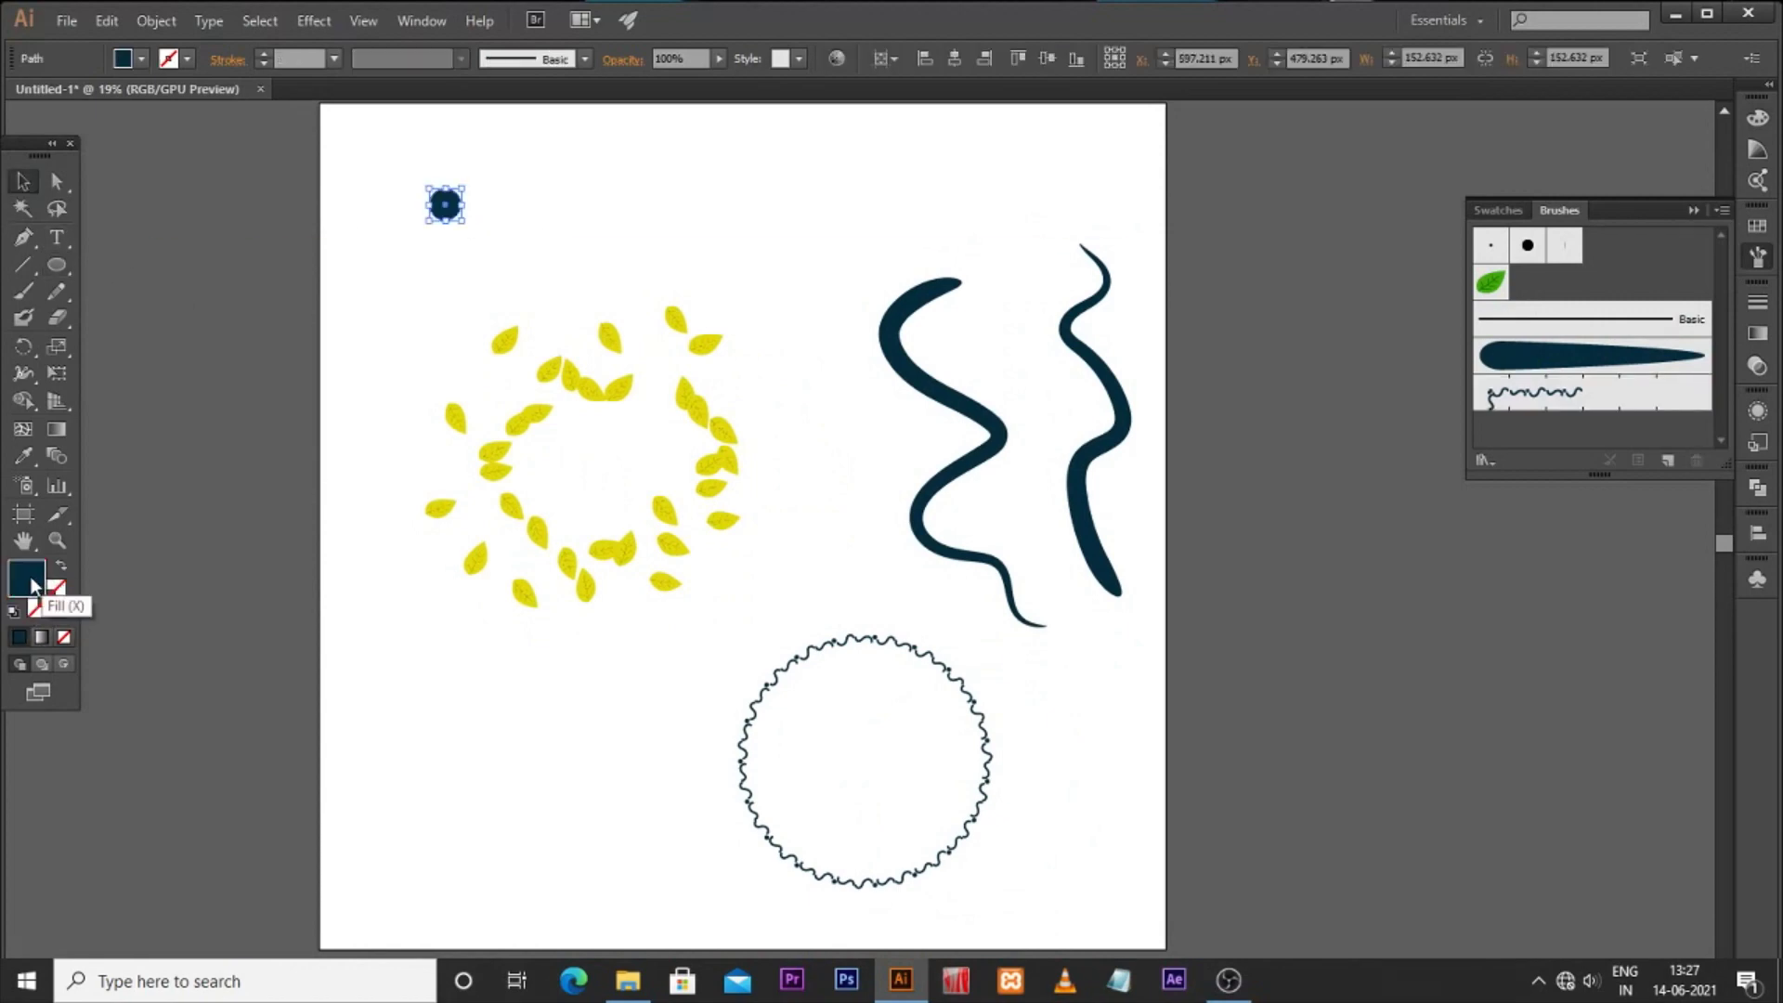
pyautogui.doubleClick(27, 579)
pyautogui.click(1268, 321)
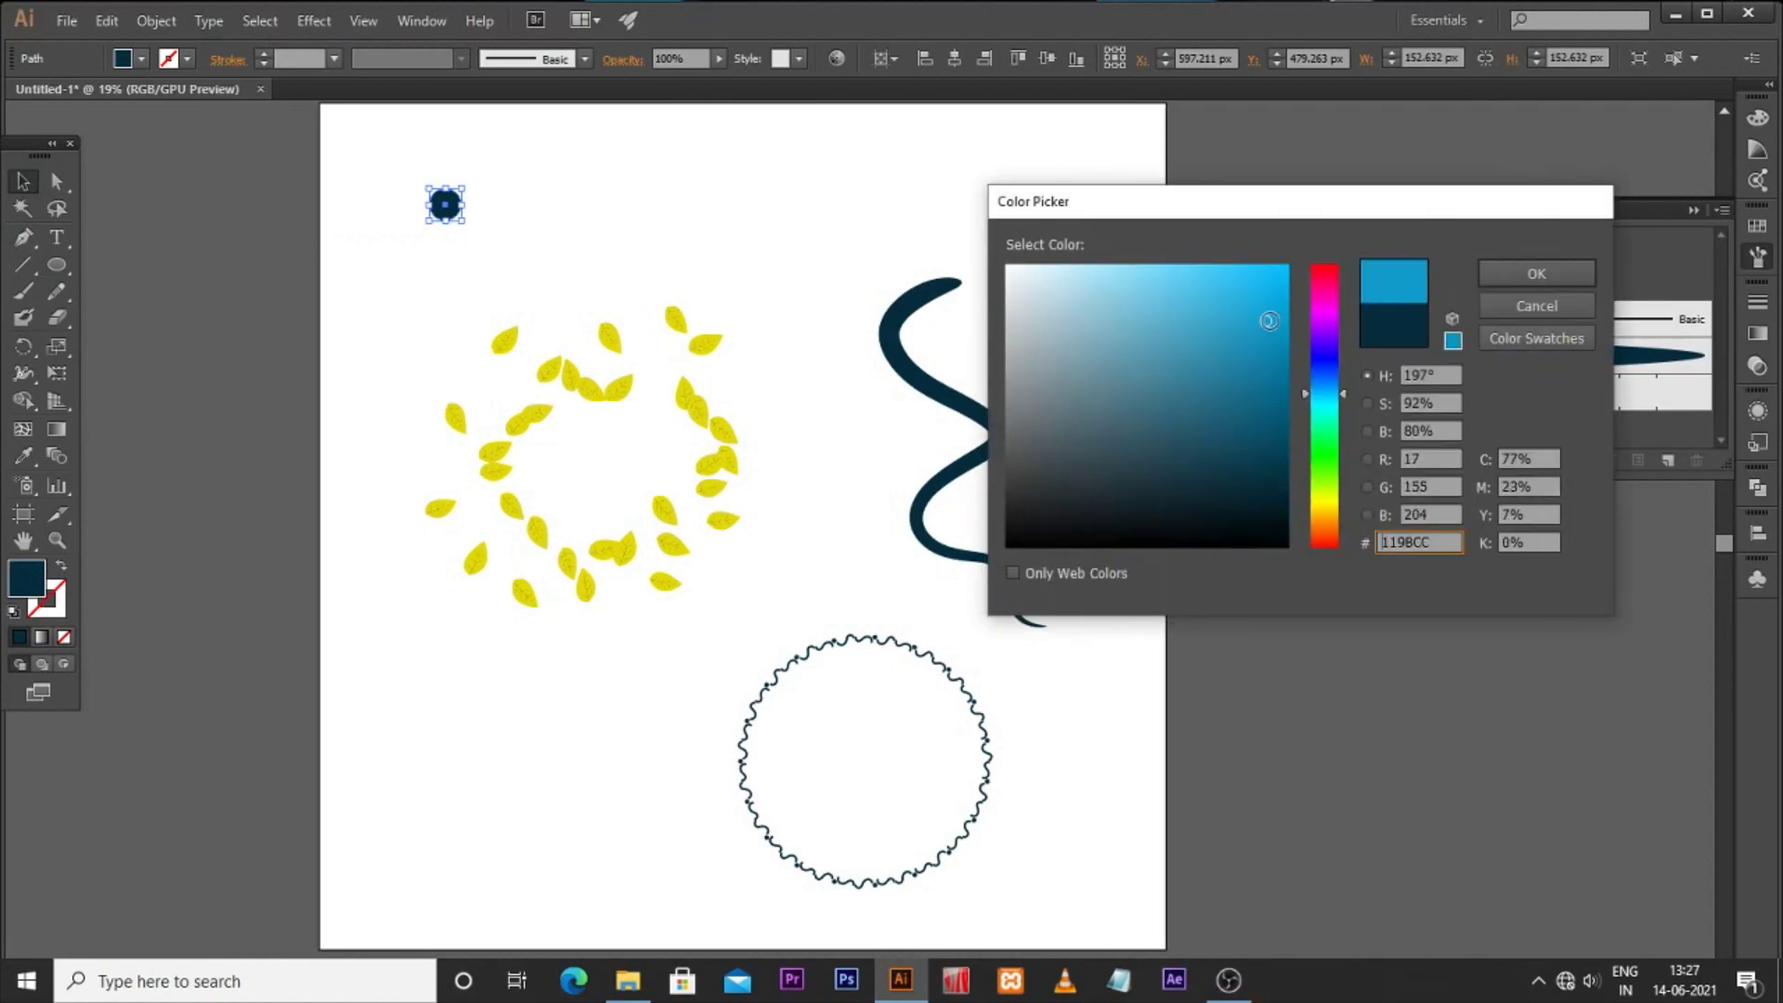
pyautogui.click(1535, 274)
# Step: Paste a copy of the blue circle in front and scale it about its centre to about 77 px wide
pyautogui.press('z')
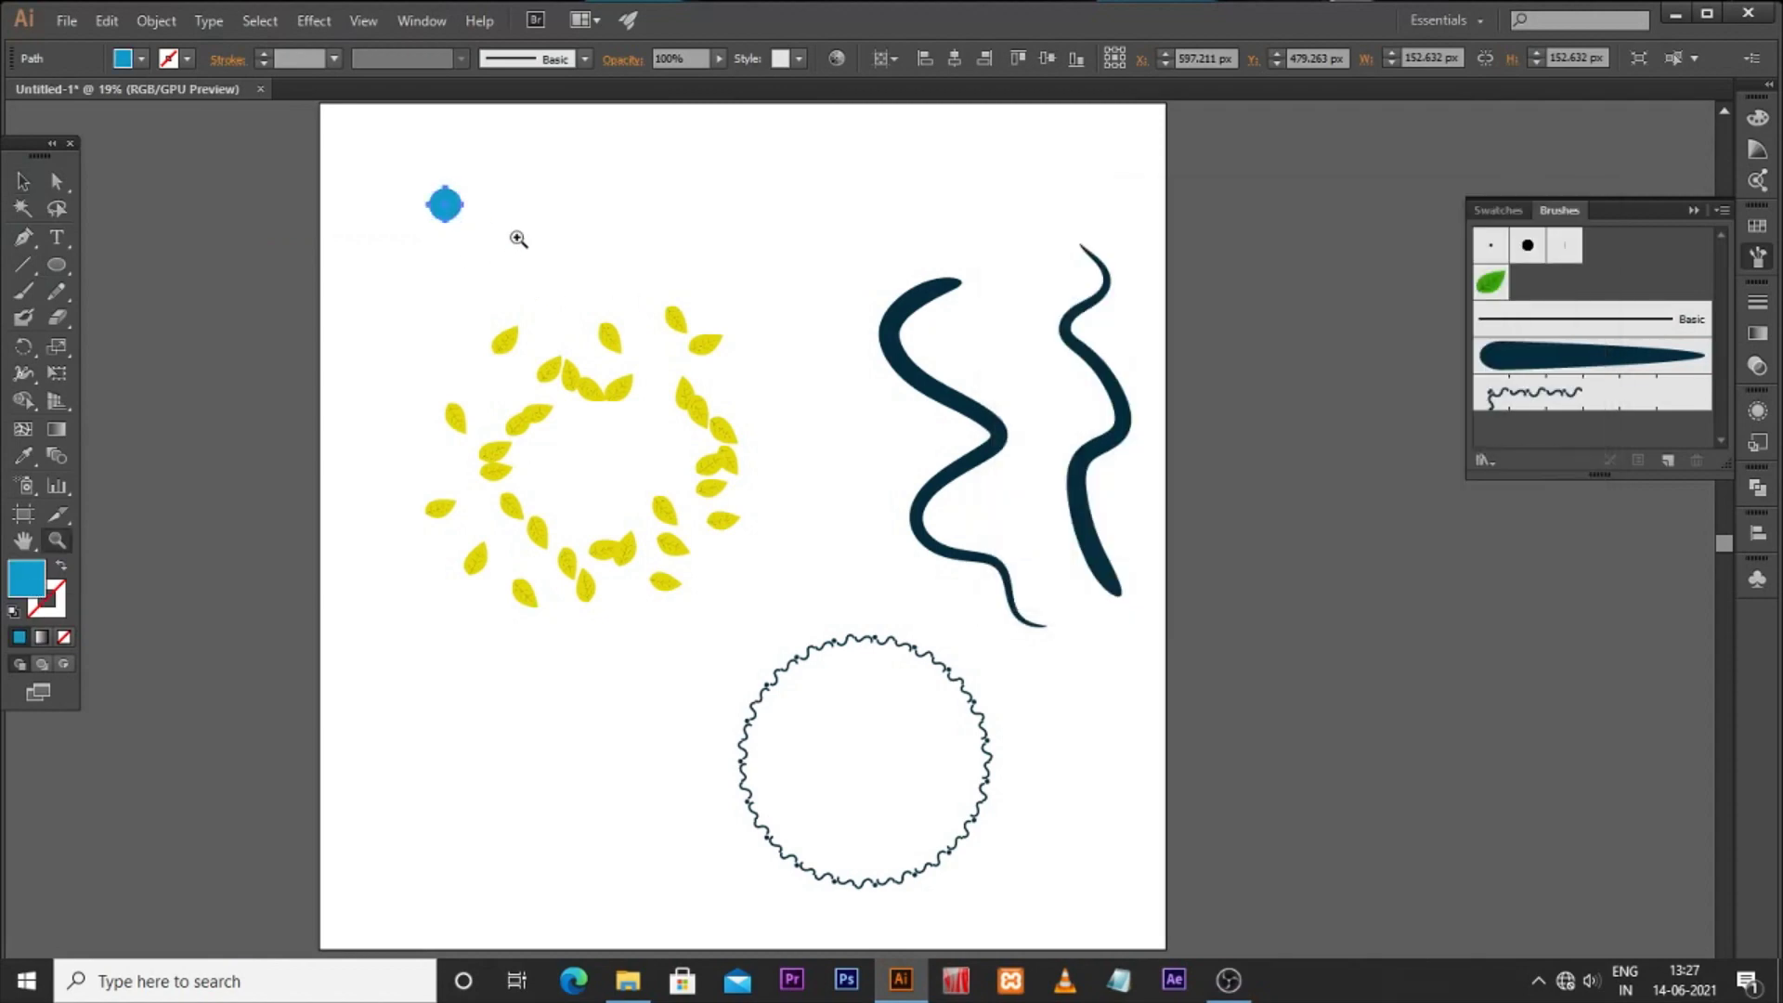
pyautogui.click(482, 221)
pyautogui.press('v')
pyautogui.hotkey('ctrl', 'c')
pyautogui.hotkey('ctrl', 'f')
pyautogui.moveTo(547, 207); pyautogui.dragTo(537, 230)
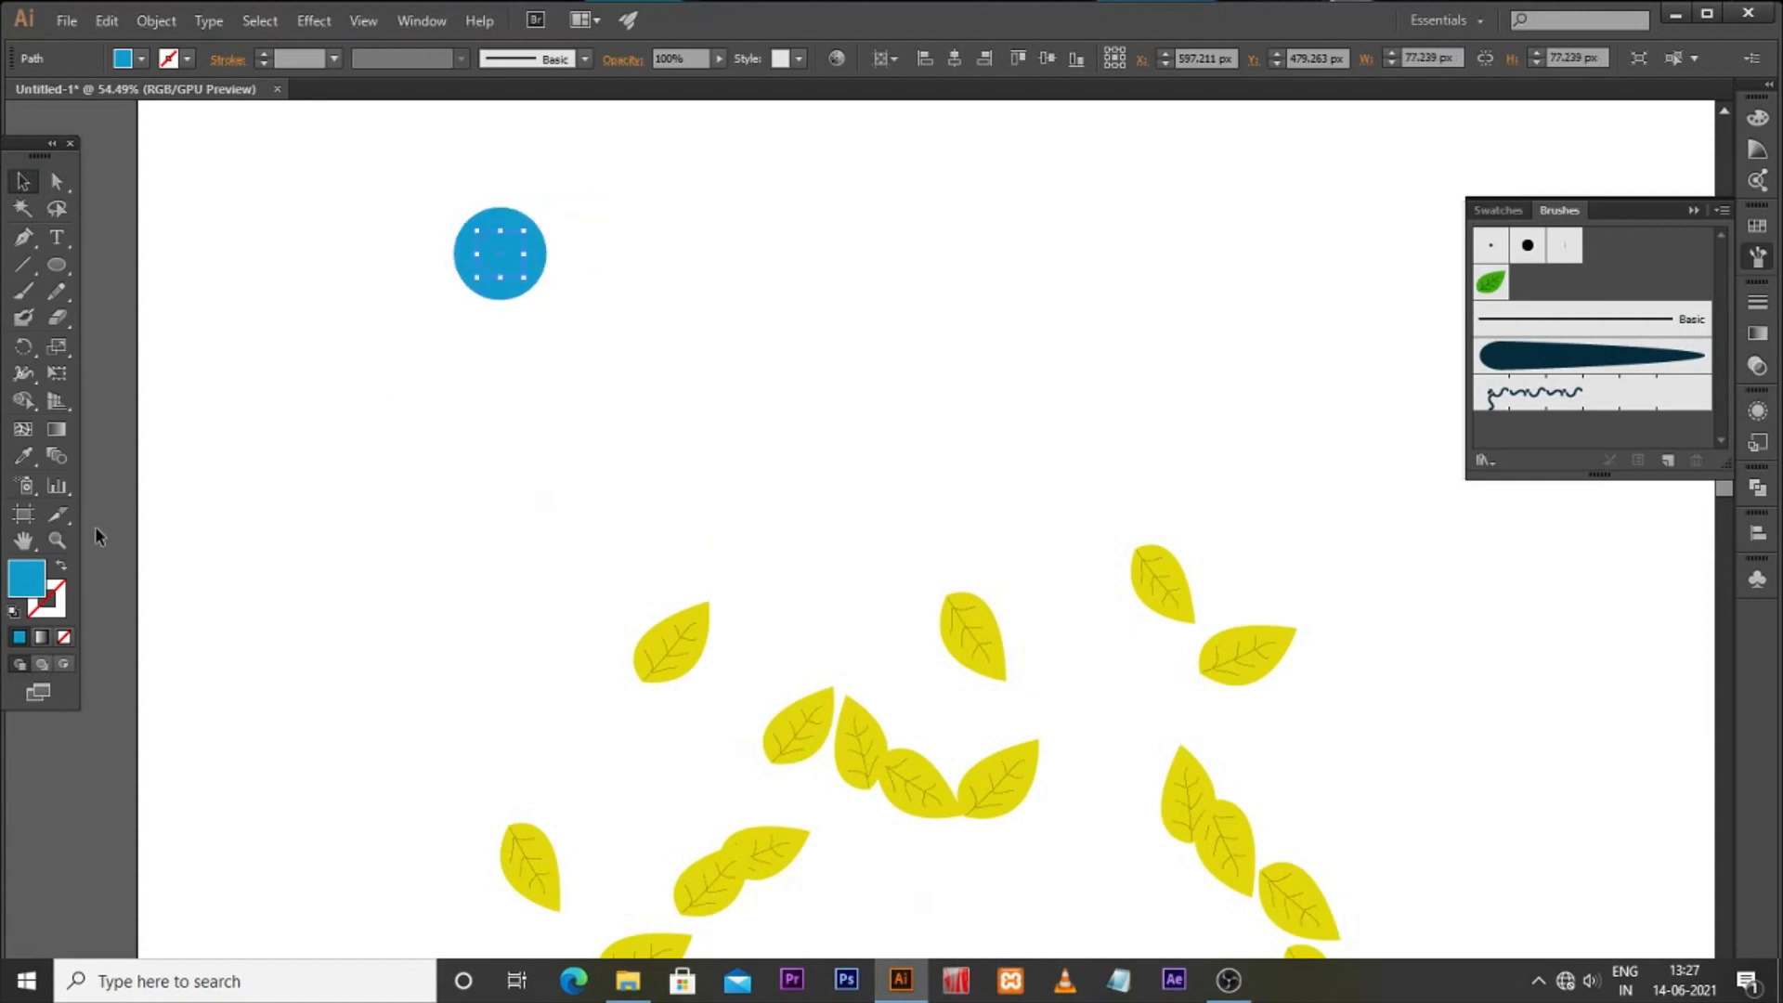
# Step: Fill the inner circle with a dark blue
pyautogui.doubleClick(37, 586)
pyautogui.click(1258, 466)
pyautogui.click(1536, 273)
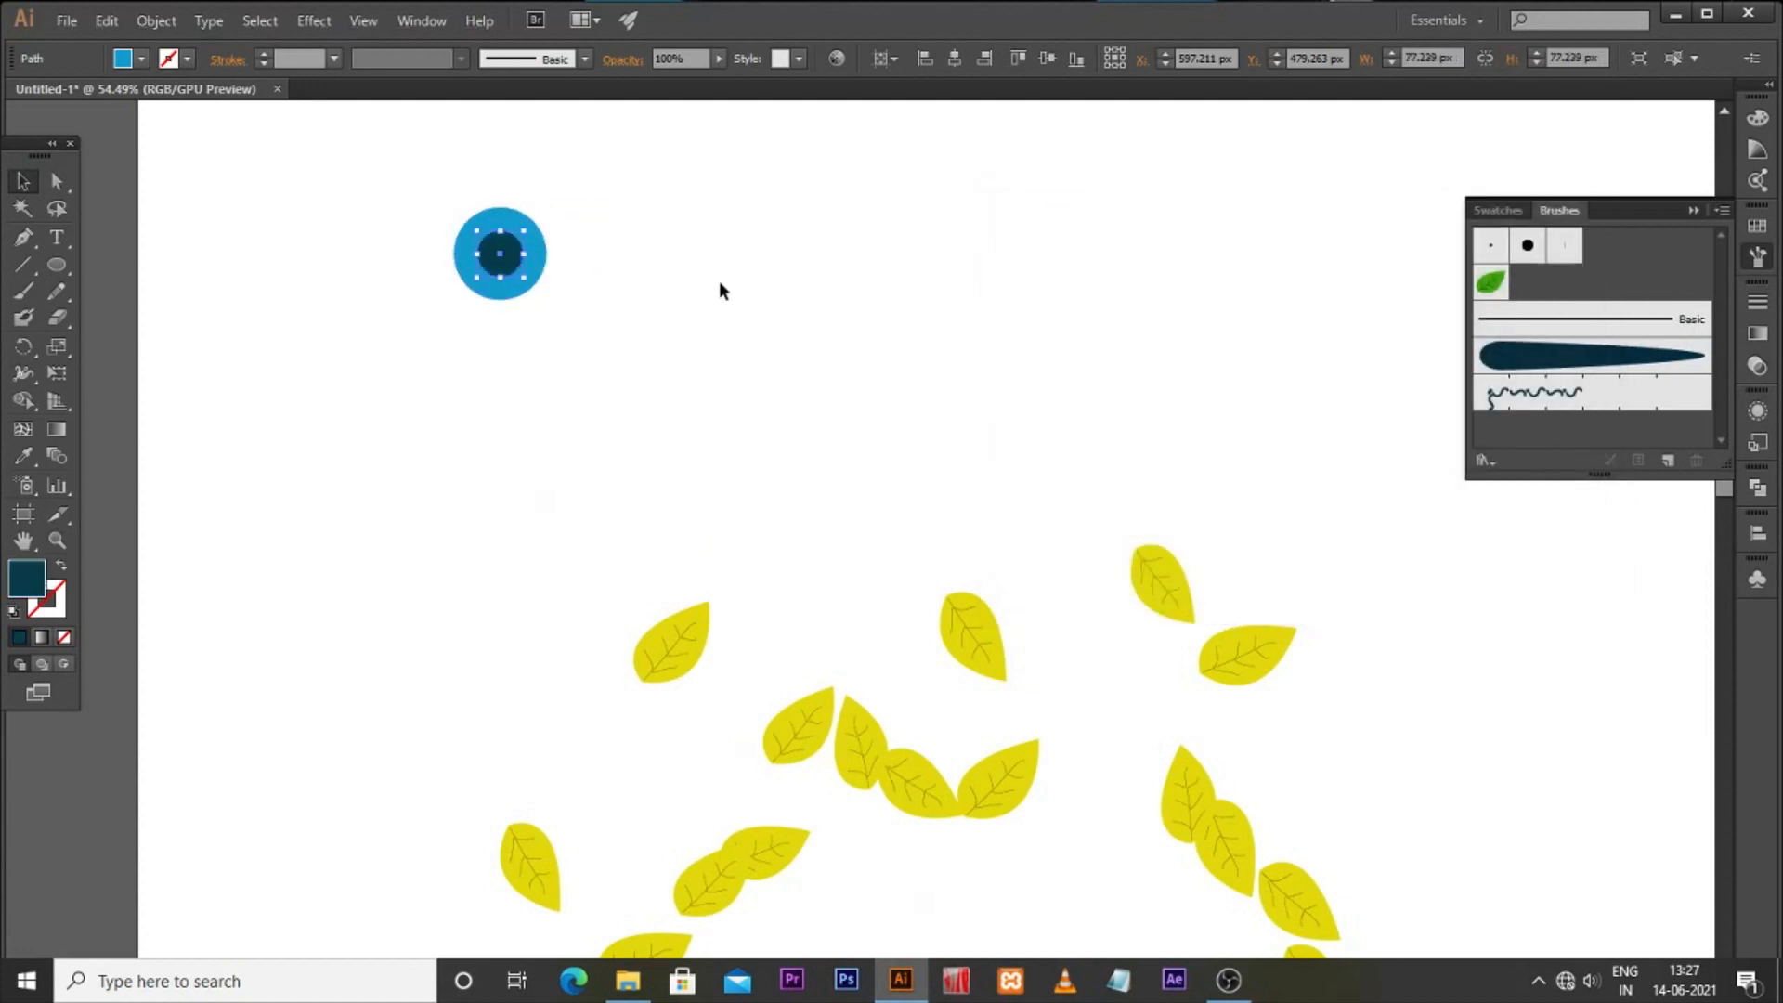
# Step: Create a pattern brush from the two concentric circles, keeping the default options
pyautogui.moveTo(412, 201)
pyautogui.mouseDown()
pyautogui.moveTo(556, 277)
pyautogui.moveTo(1624, 295)
pyautogui.moveTo(1643, 262)
pyautogui.mouseUp()
pyautogui.click(917, 514)
pyautogui.click(1347, 843)
# Step: Delete the light blue and dark blue source circles from the artboard
pyautogui.click(459, 308)
pyautogui.moveTo(460, 240); pyautogui.dragTo(542, 280)
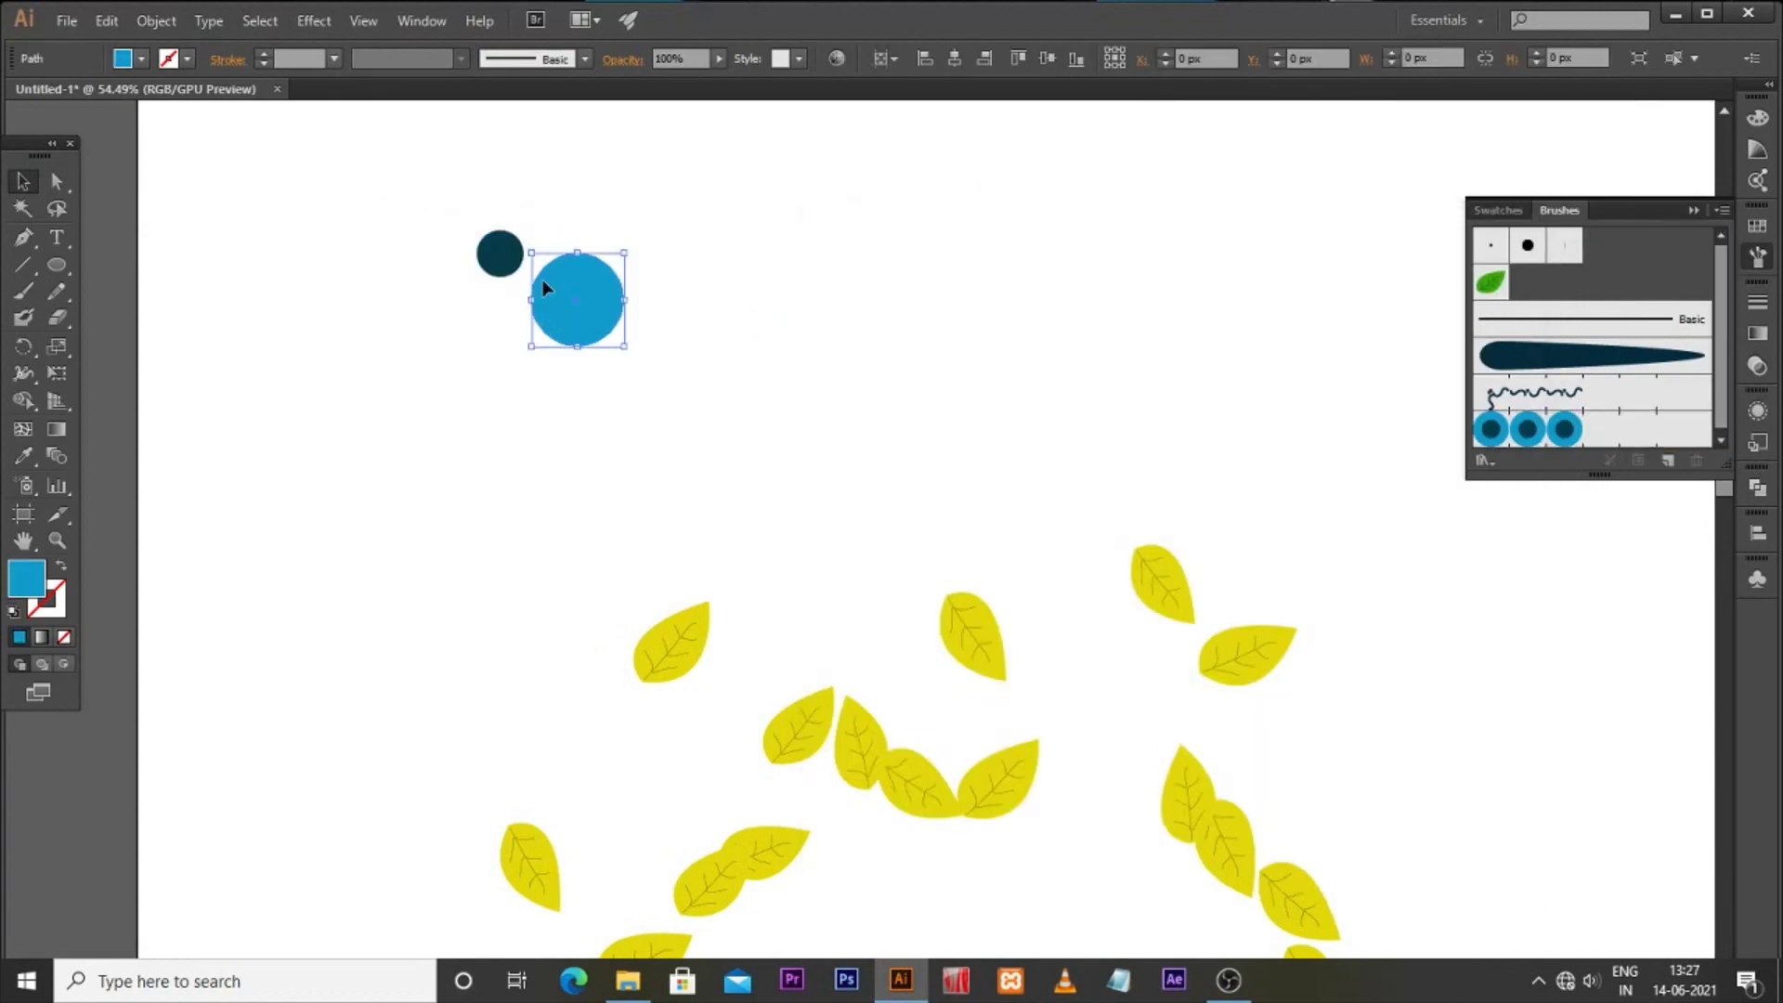
pyautogui.press('Delete')
pyautogui.moveTo(387, 226); pyautogui.dragTo(592, 330)
pyautogui.press('Delete')
# Step: Draw a circle about 1153 px wide with the blue concentric-circle pattern brush as its stroke and no fill
pyautogui.click(56, 264)
pyautogui.moveTo(220, 249); pyautogui.dragTo(921, 950)
pyautogui.click(1518, 429)
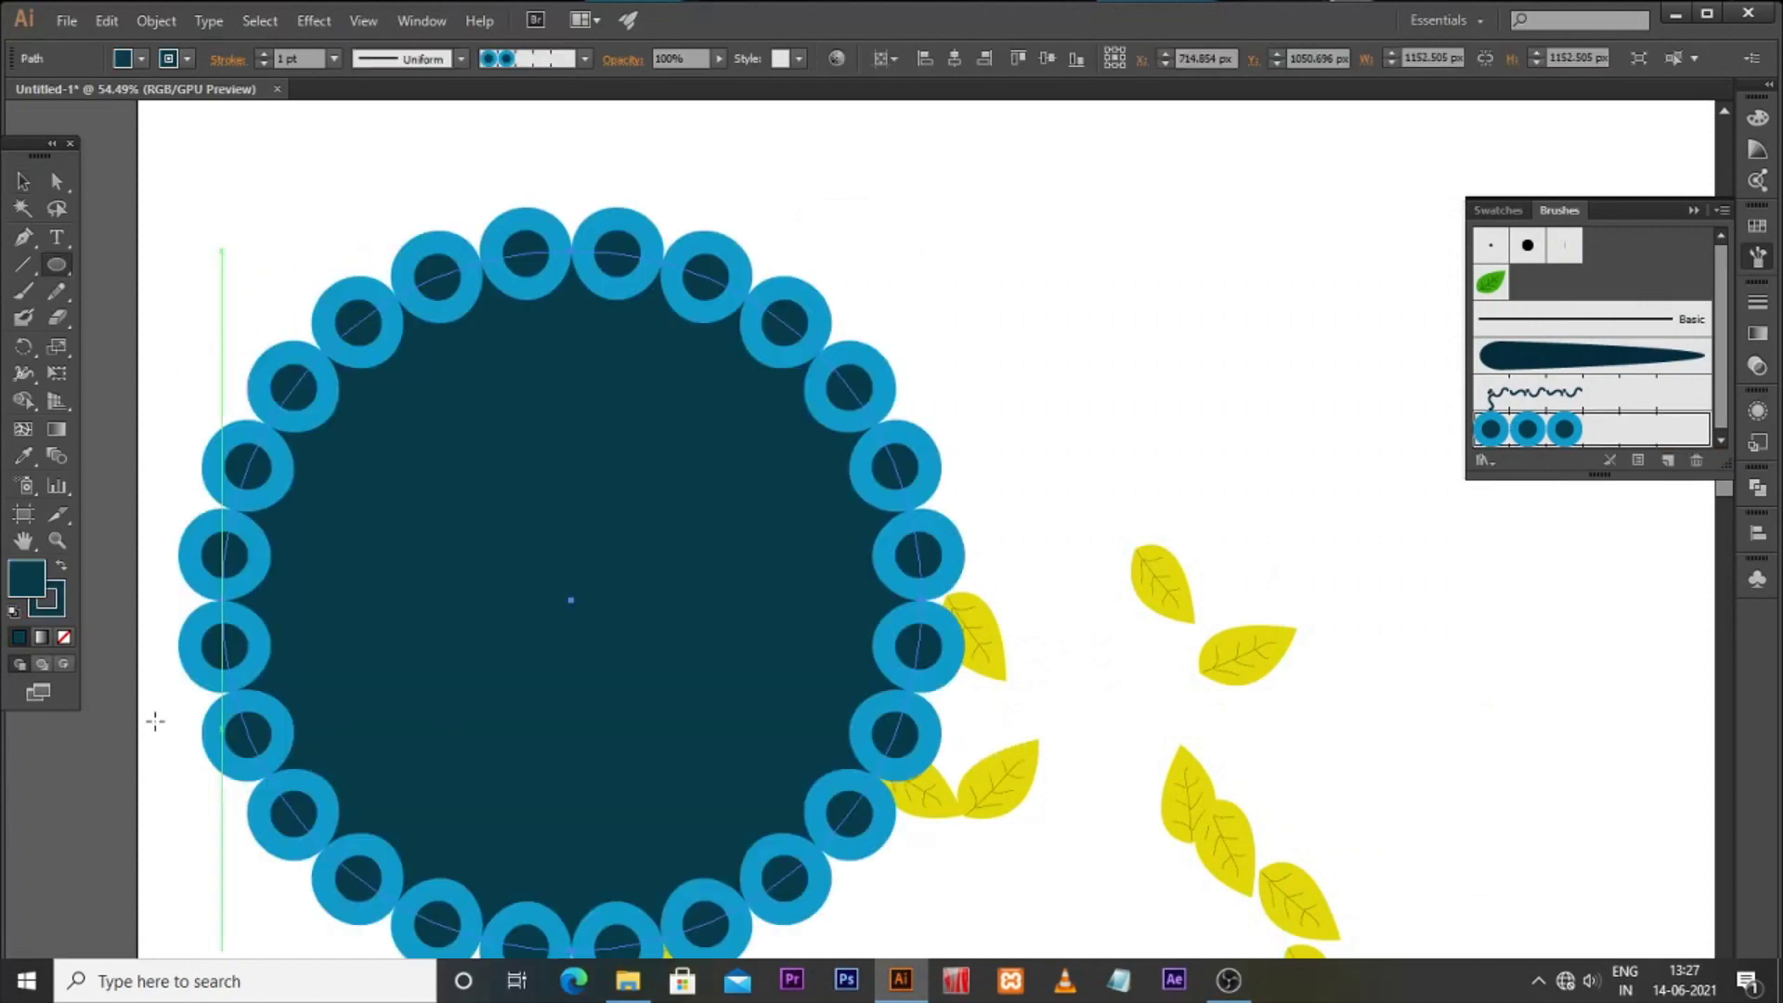
pyautogui.click(64, 639)
pyautogui.click(24, 186)
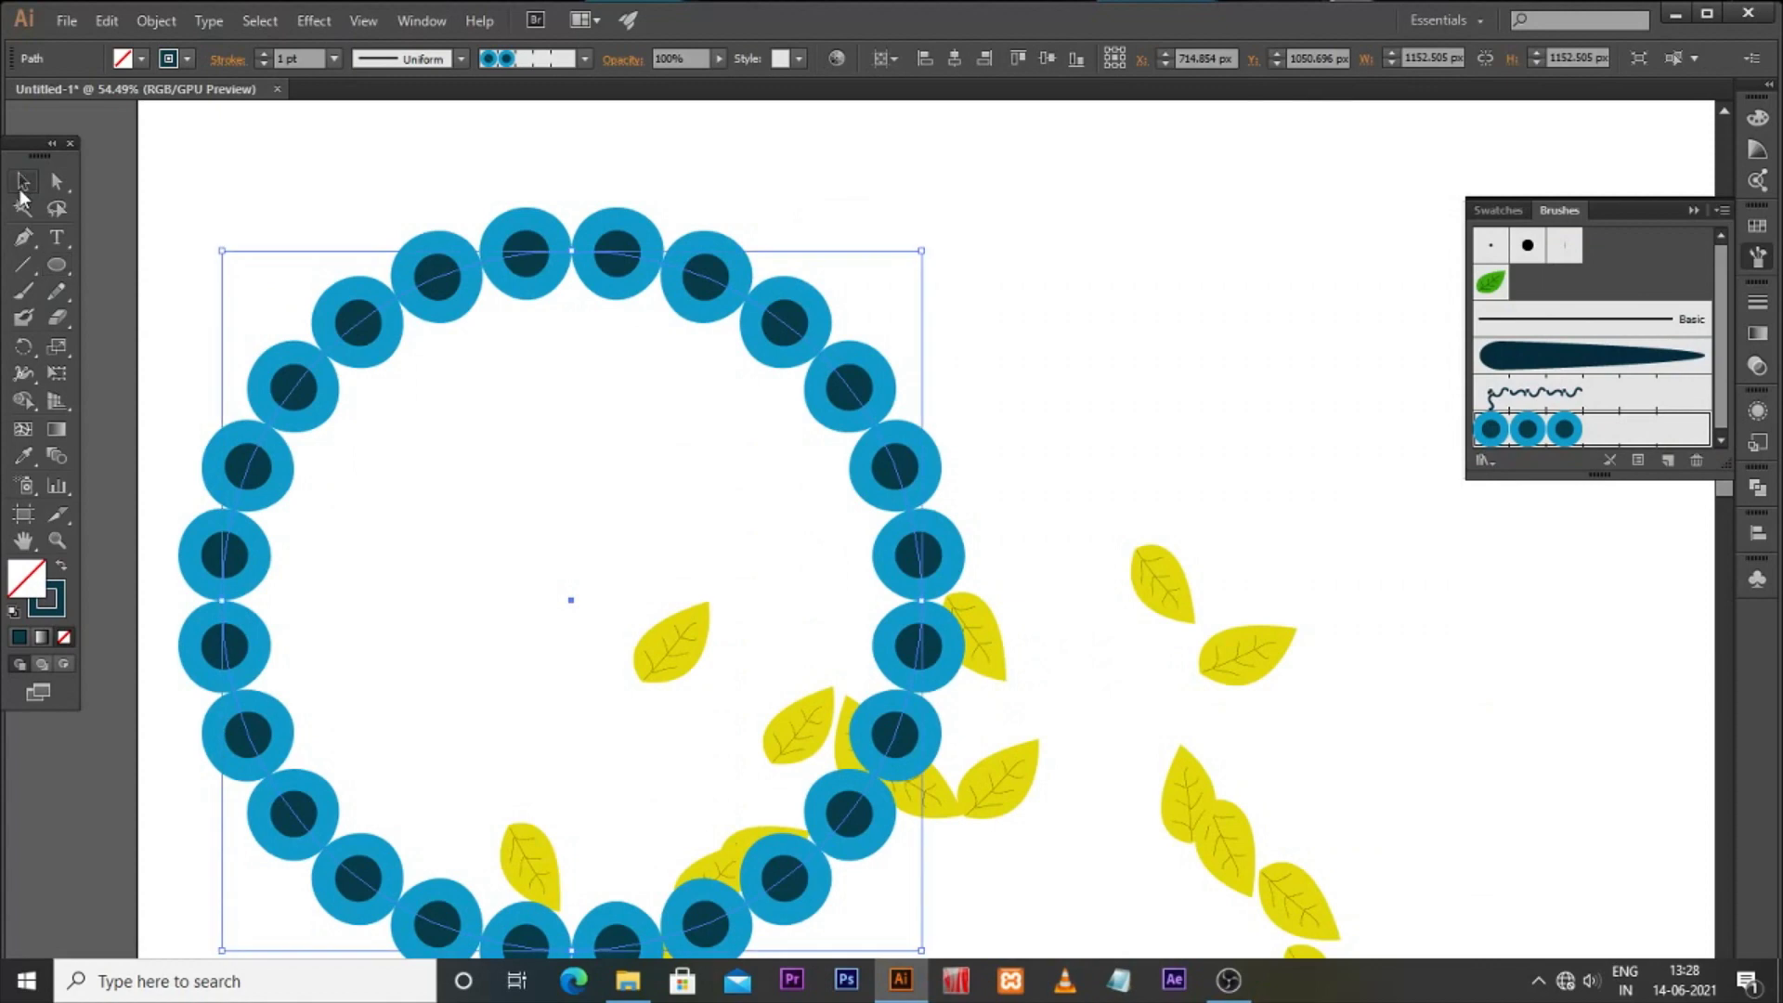
# Step: Try stroke weights of 0.5 pt and 0.25 pt on the blue patterned ring
pyautogui.click(333, 58)
pyautogui.click(359, 104)
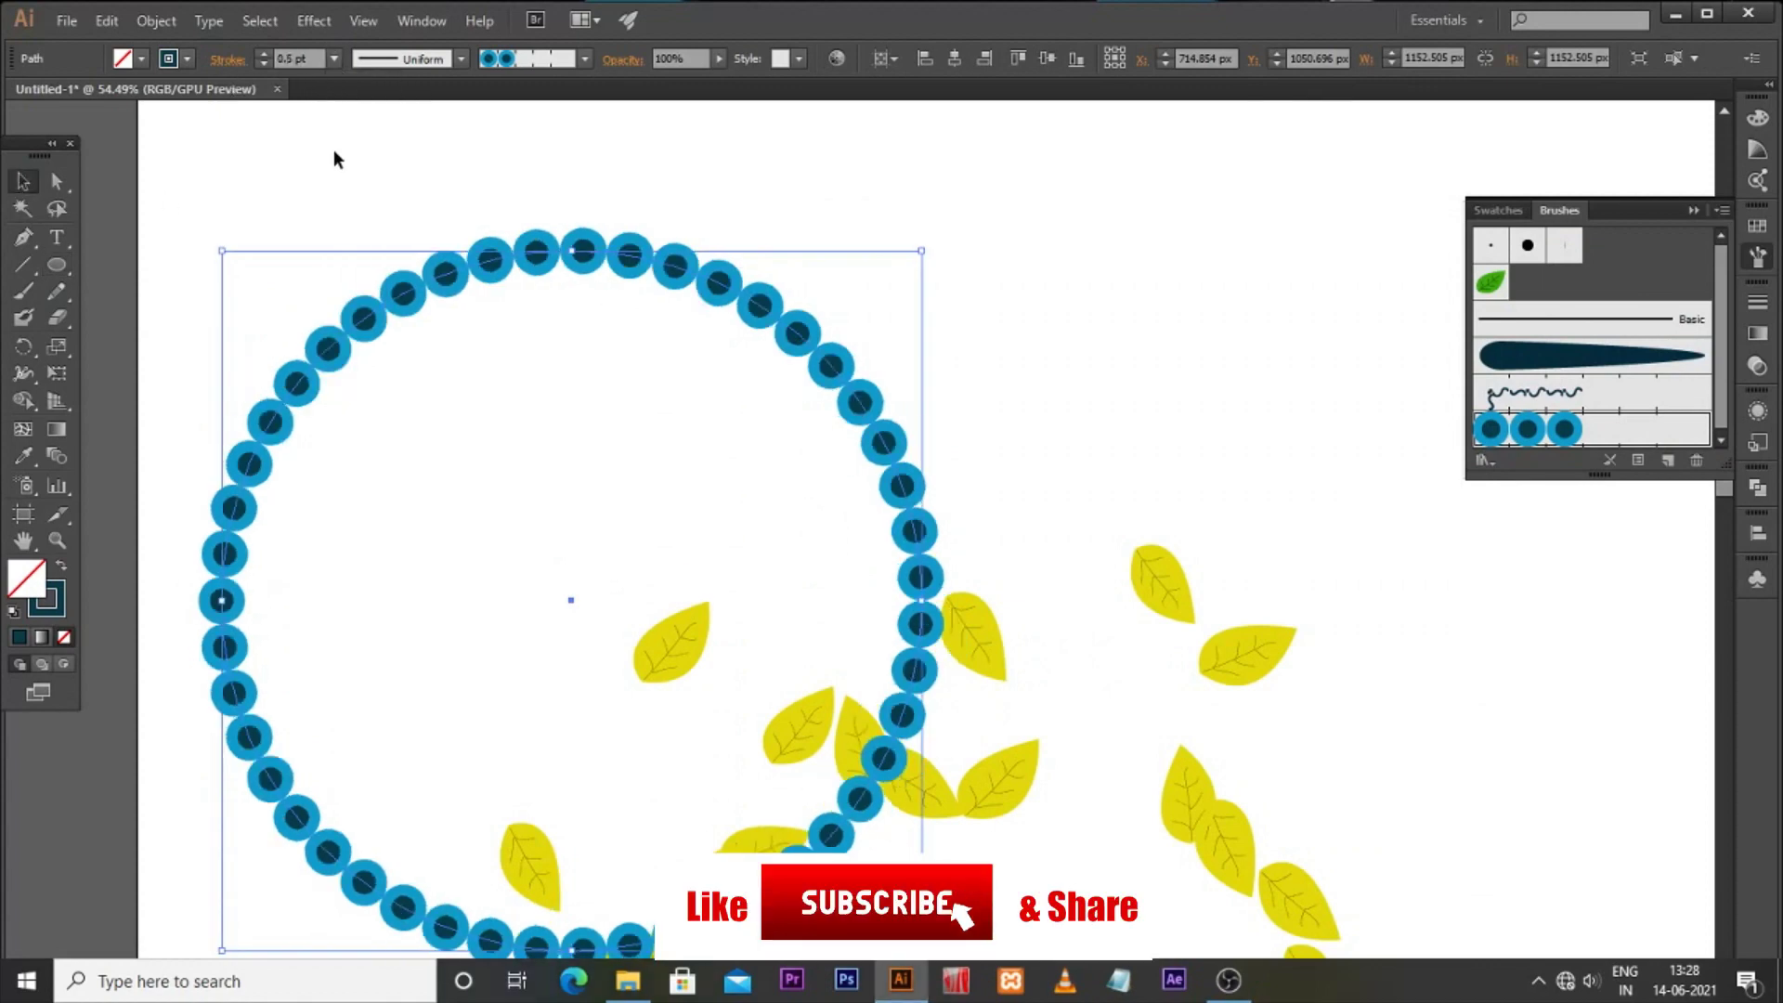
pyautogui.click(332, 59)
pyautogui.click(345, 83)
pyautogui.click(312, 216)
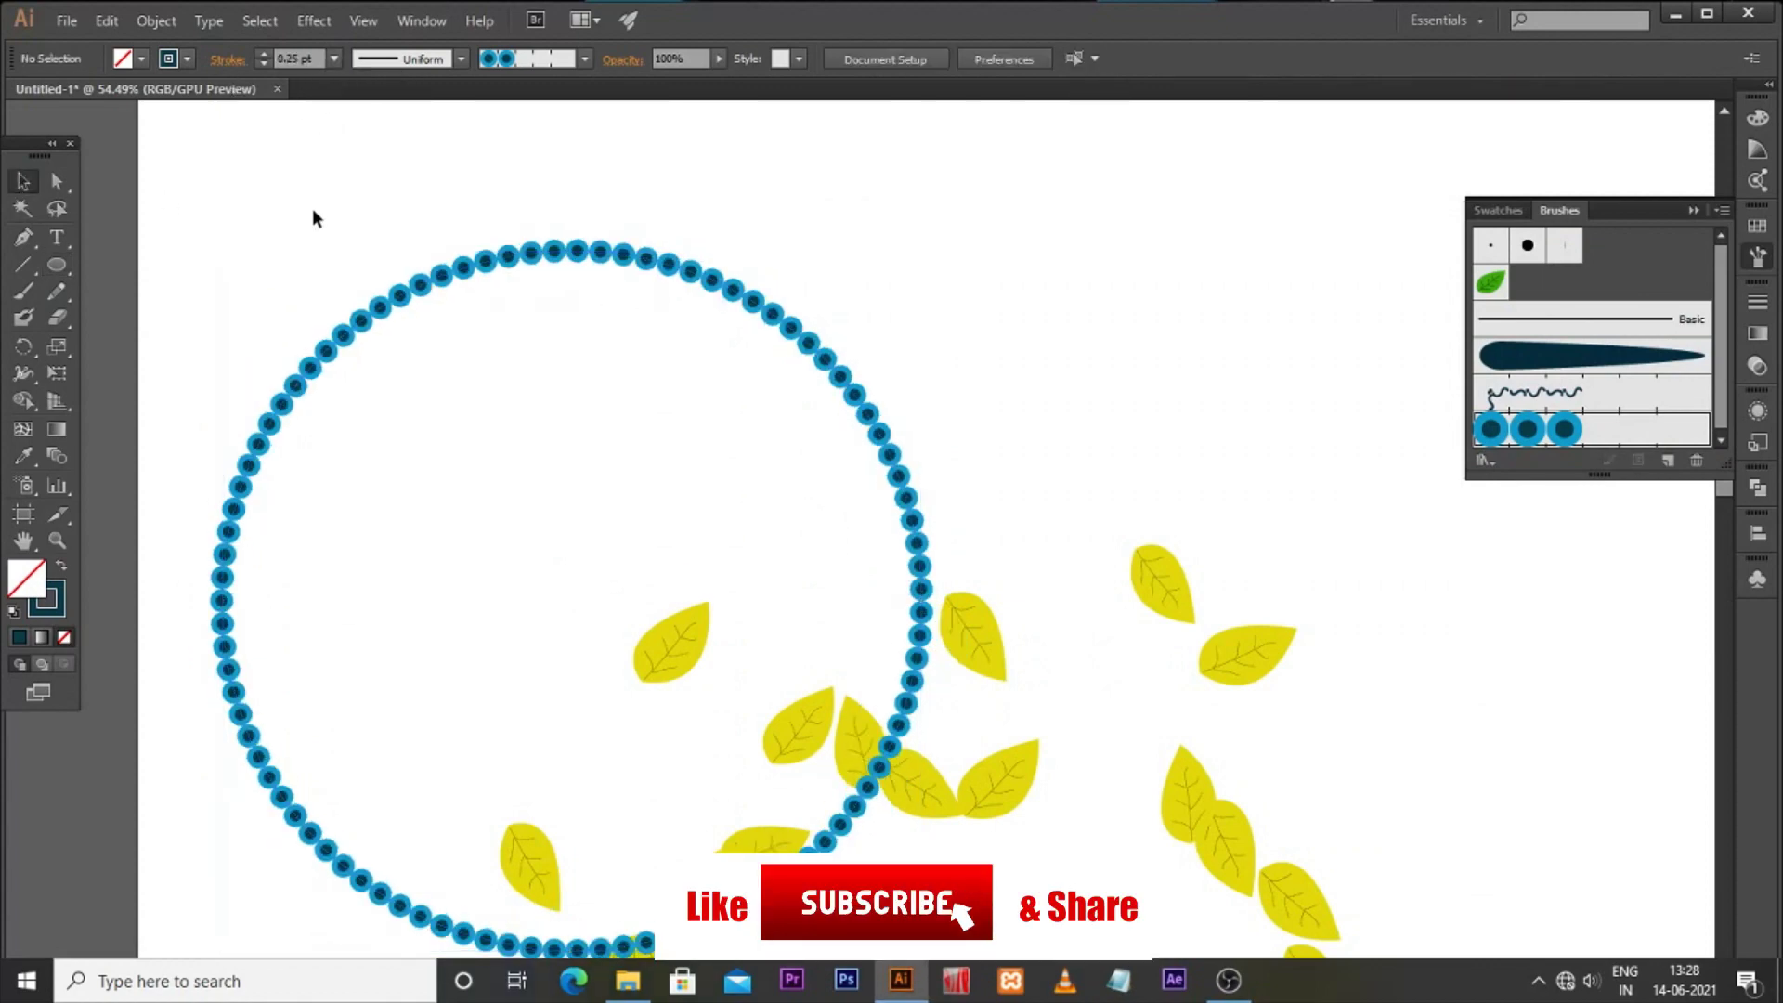
# Step: Move the blue patterned ring up between the wreath and the tapered strokes, and set its stroke weight to 0.75 pt
pyautogui.hotkey('ctrl', '0')
pyautogui.moveTo(604, 343); pyautogui.dragTo(471, 359)
pyautogui.moveTo(547, 268)
pyautogui.mouseDown()
pyautogui.moveTo(841, 239)
pyautogui.moveTo(883, 217)
pyautogui.mouseUp()
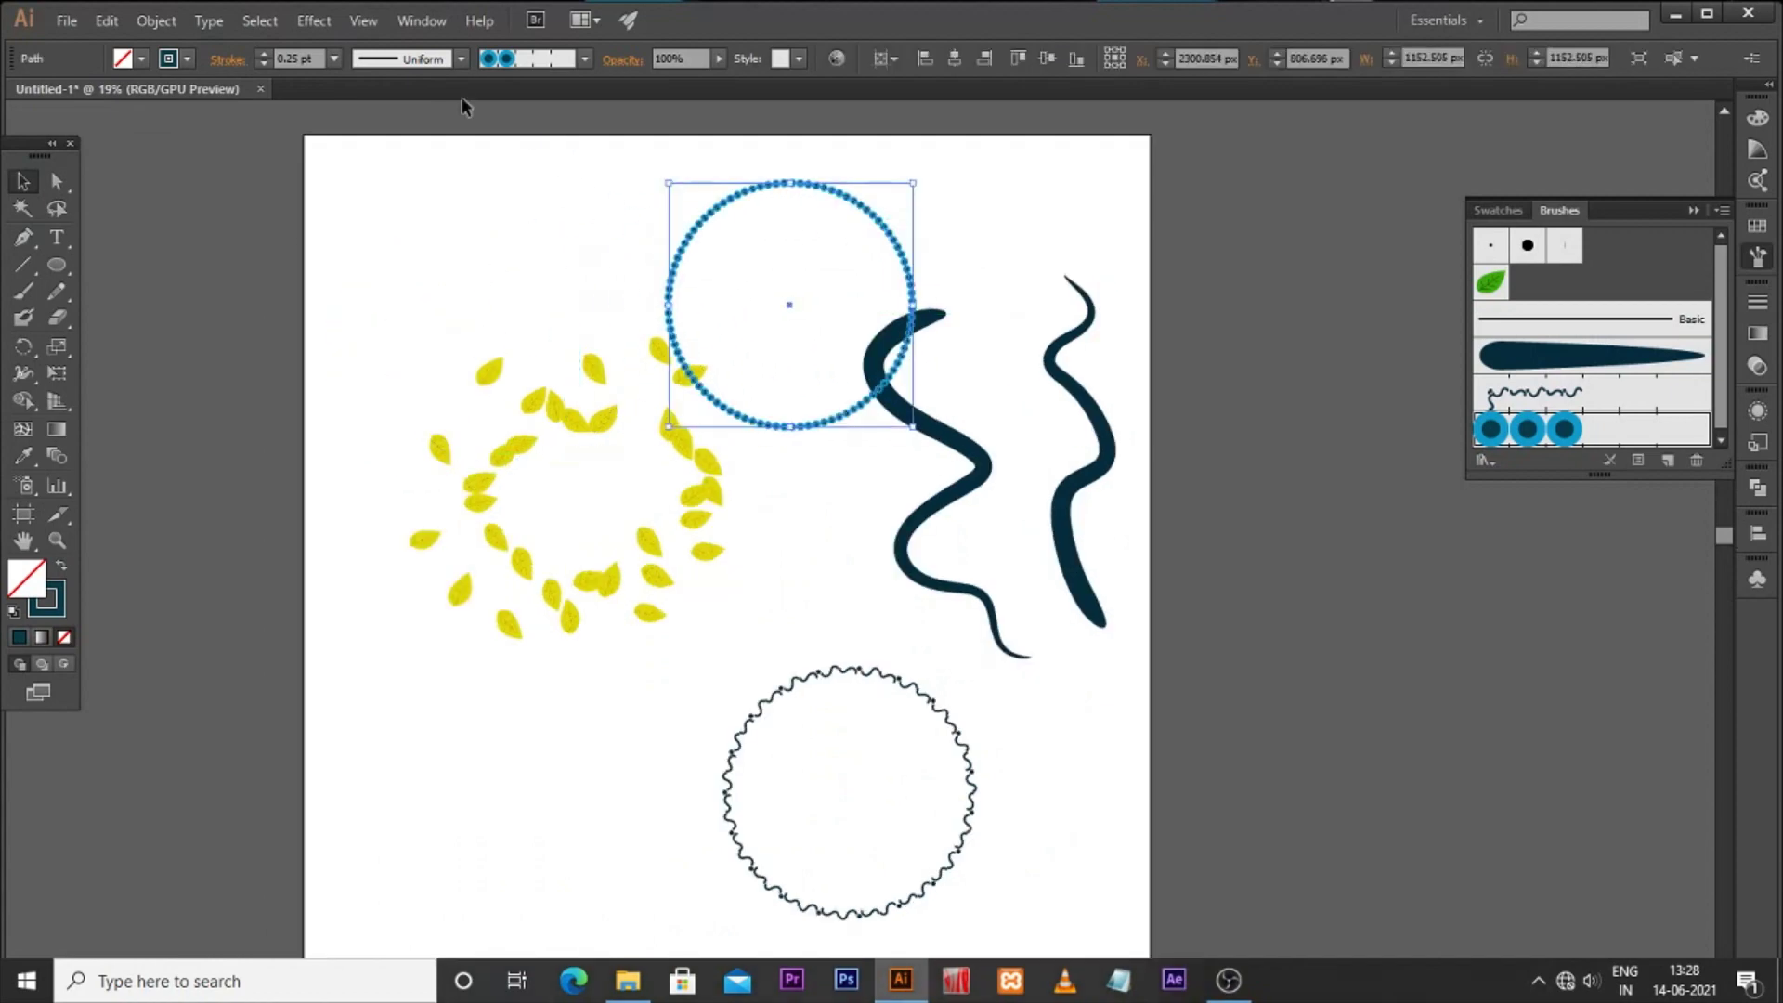
pyautogui.click(332, 58)
pyautogui.click(347, 128)
pyautogui.click(329, 231)
# Step: Move the blue patterned ring clear of the other artwork so it straddles the artboard's left edge
pyautogui.moveTo(753, 218)
pyautogui.mouseDown()
pyautogui.moveTo(740, 239)
pyautogui.moveTo(227, 237)
pyautogui.moveTo(216, 262)
pyautogui.mouseUp()
pyautogui.click(529, 251)
pyautogui.moveTo(656, 509); pyautogui.dragTo(818, 472)
pyautogui.click(474, 507)
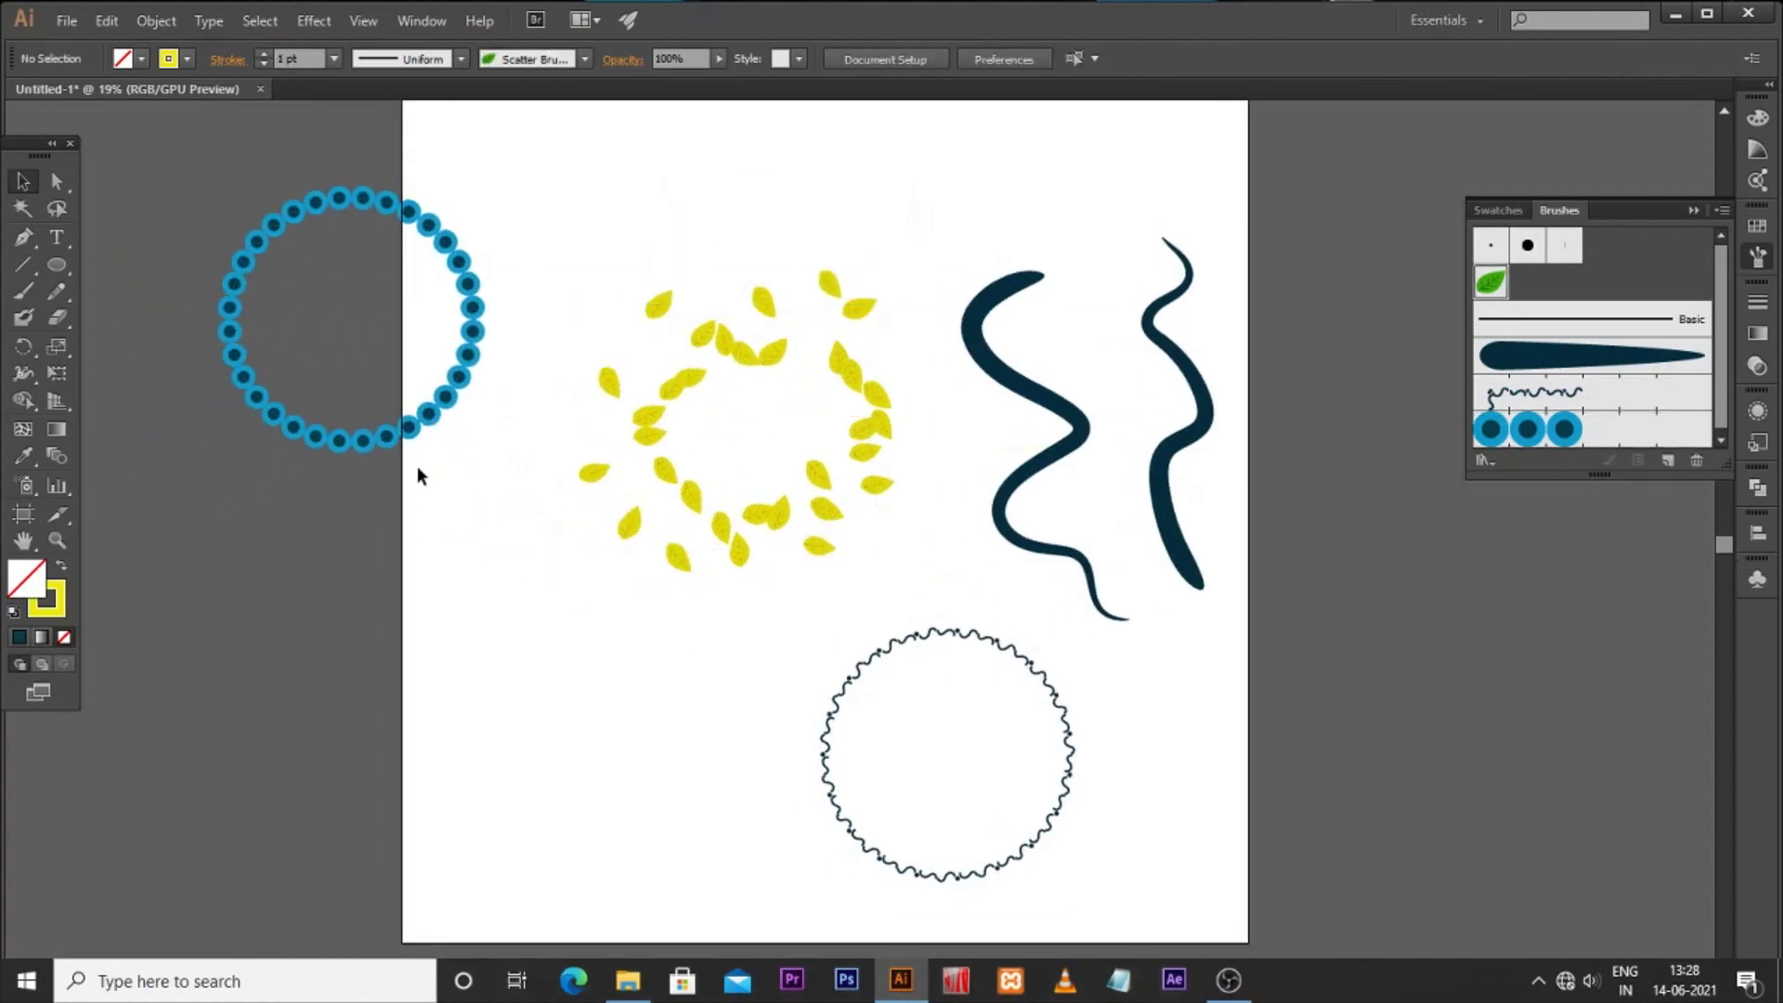
pyautogui.moveTo(417, 433); pyautogui.dragTo(451, 480)
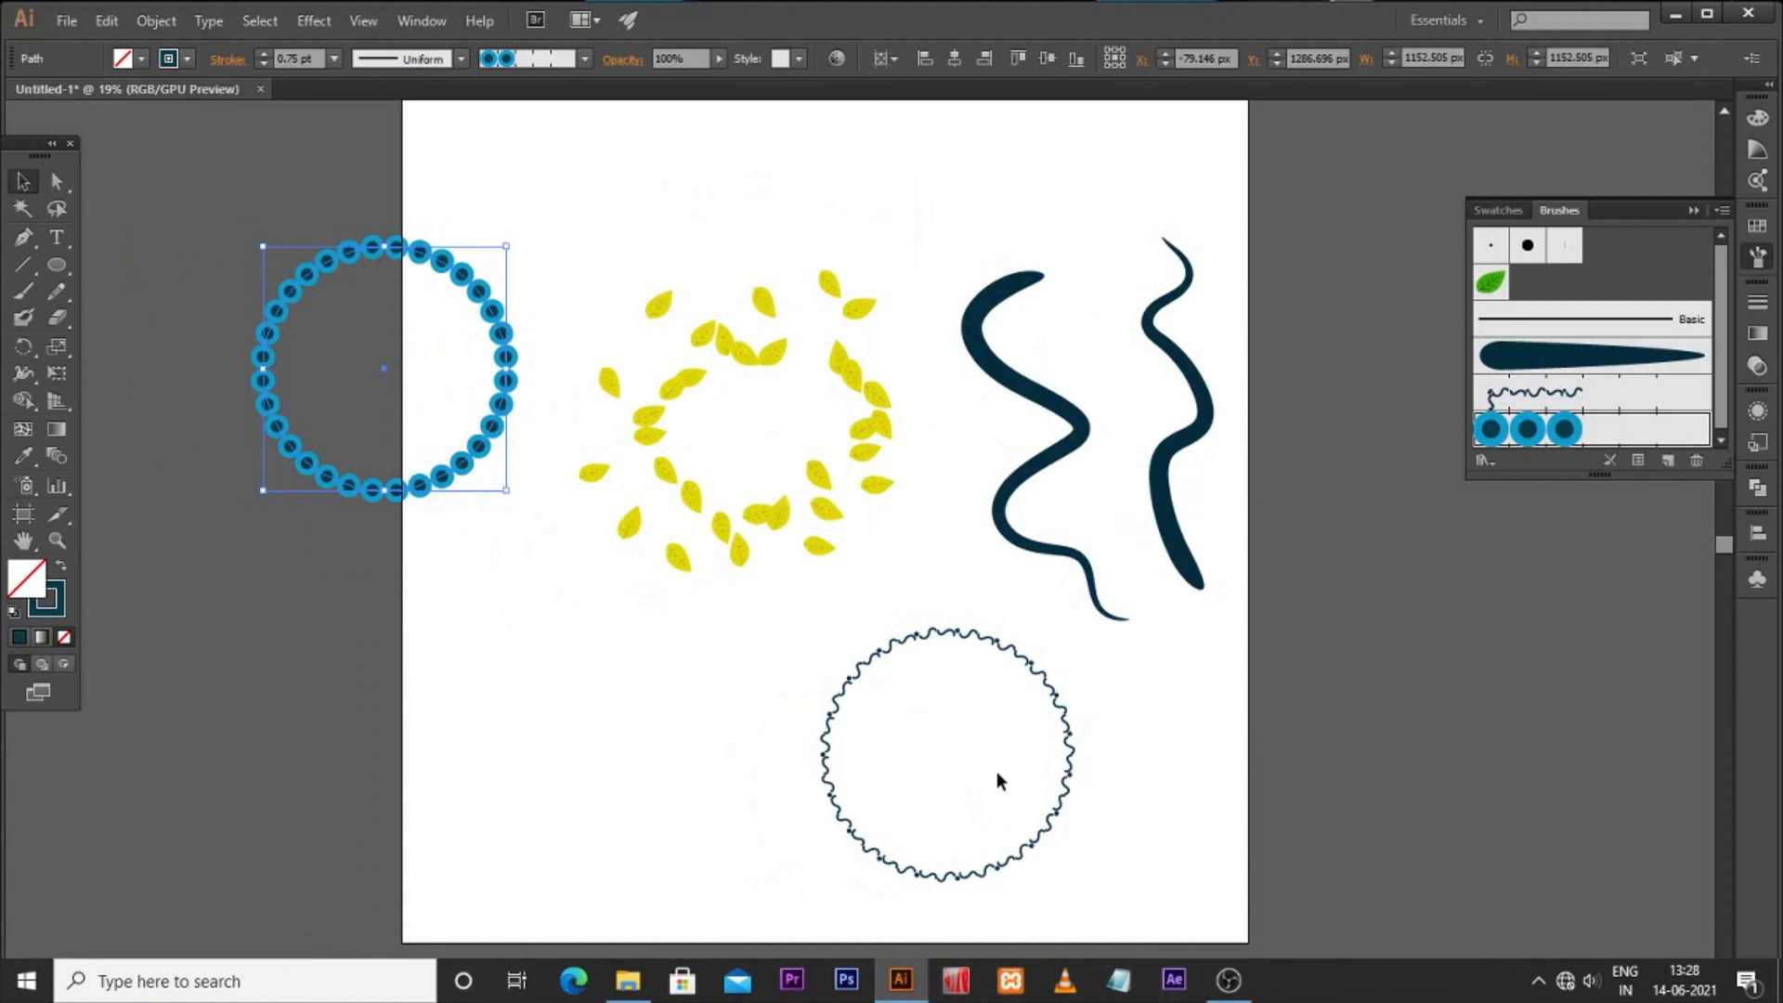
# Step: Save the document to the Desktop as an Adobe Illustrator file named myBrushLibrary, with the default Illustrator options
pyautogui.click(78, 24)
pyautogui.click(117, 234)
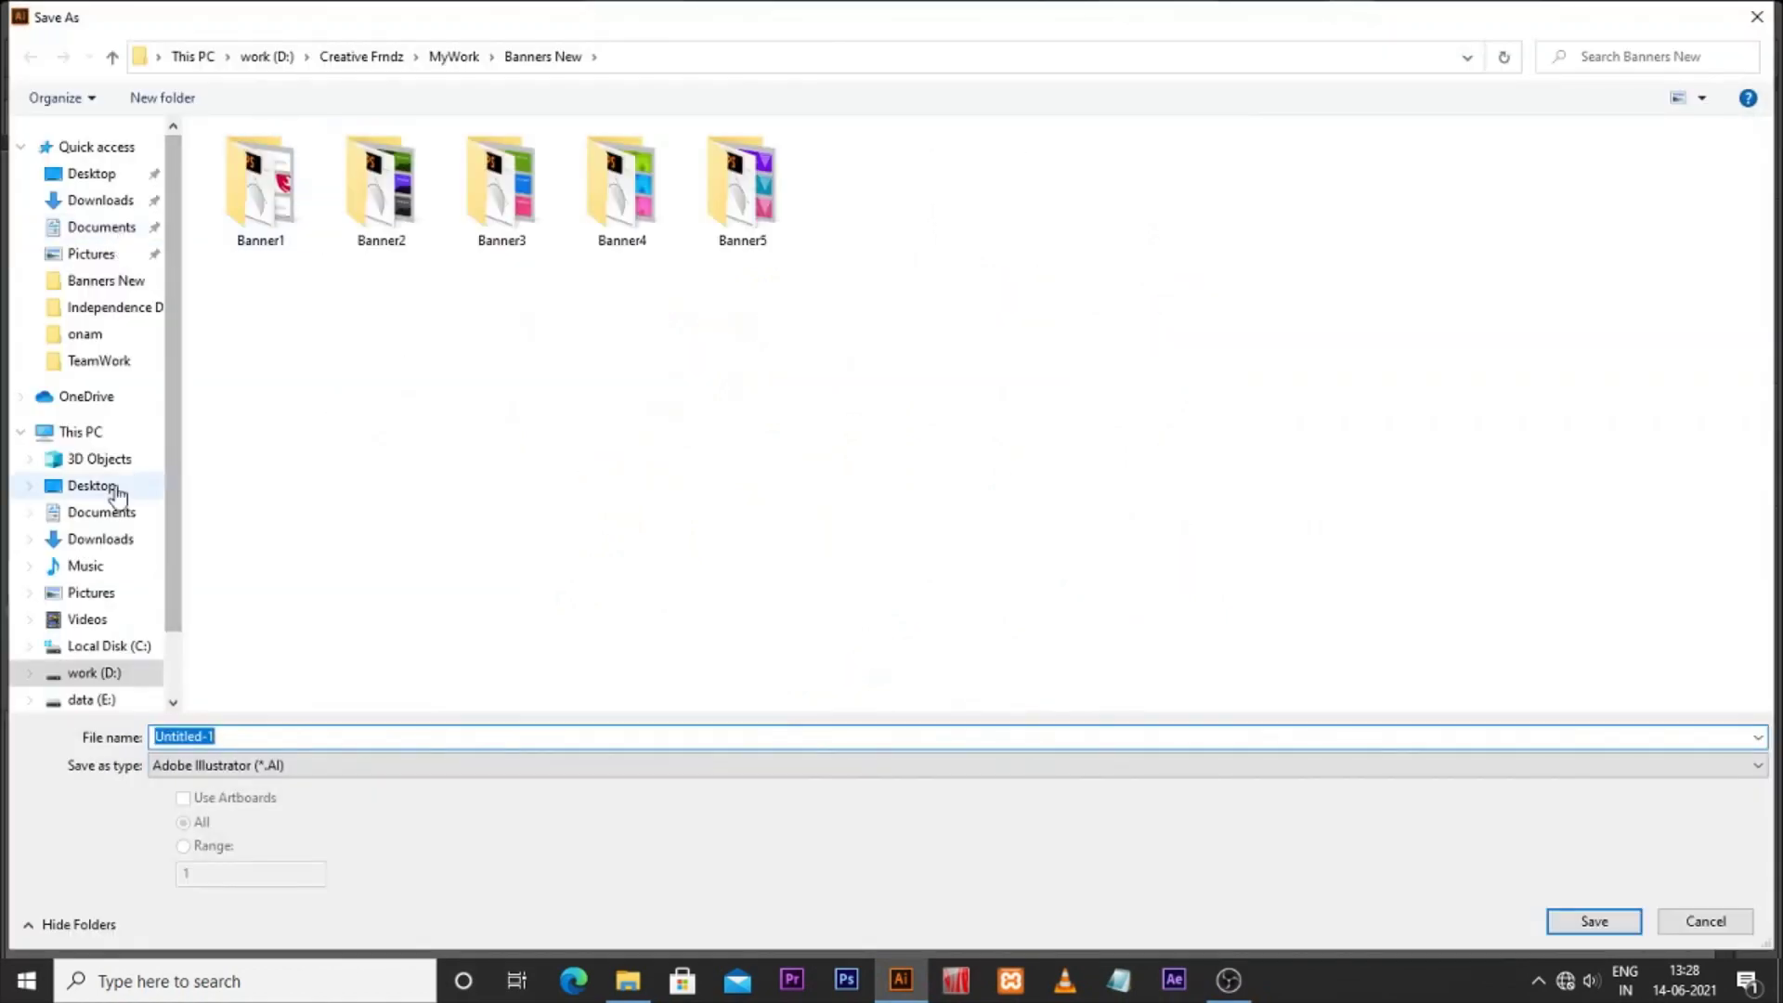
pyautogui.click(94, 178)
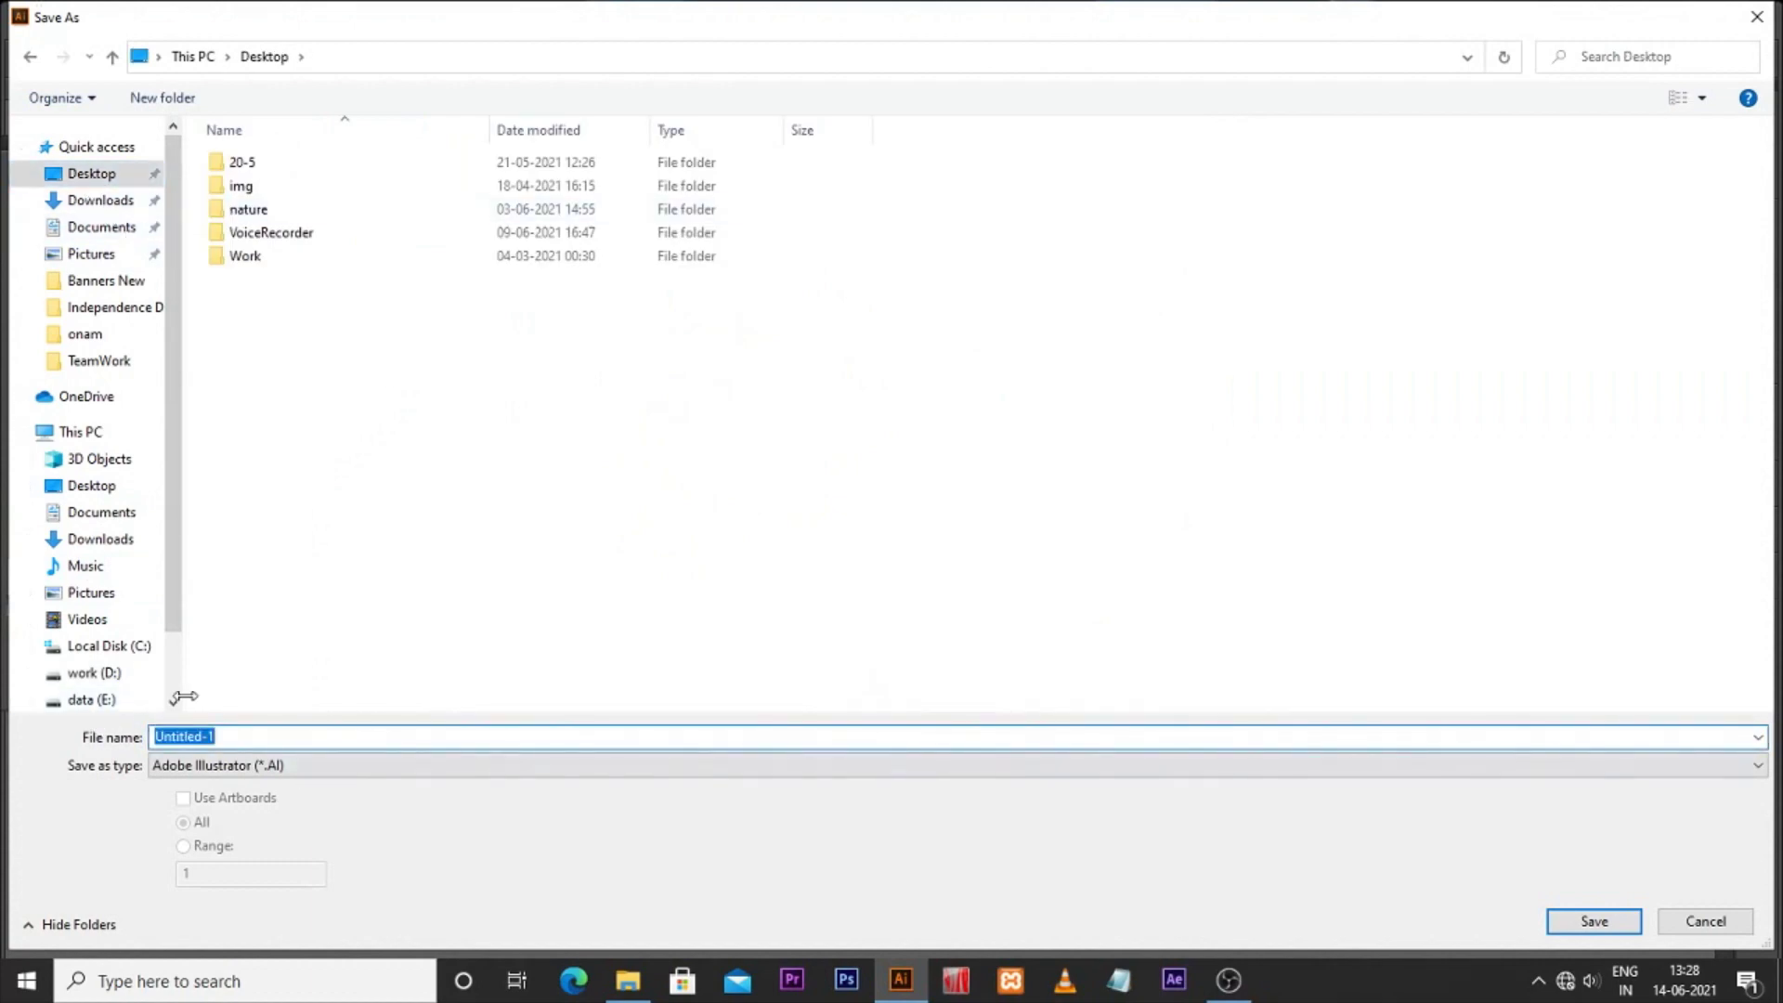
pyautogui.press('BackSpace')
pyautogui.write('myBrushLibrary')
pyautogui.press('Return')
pyautogui.press('Return')
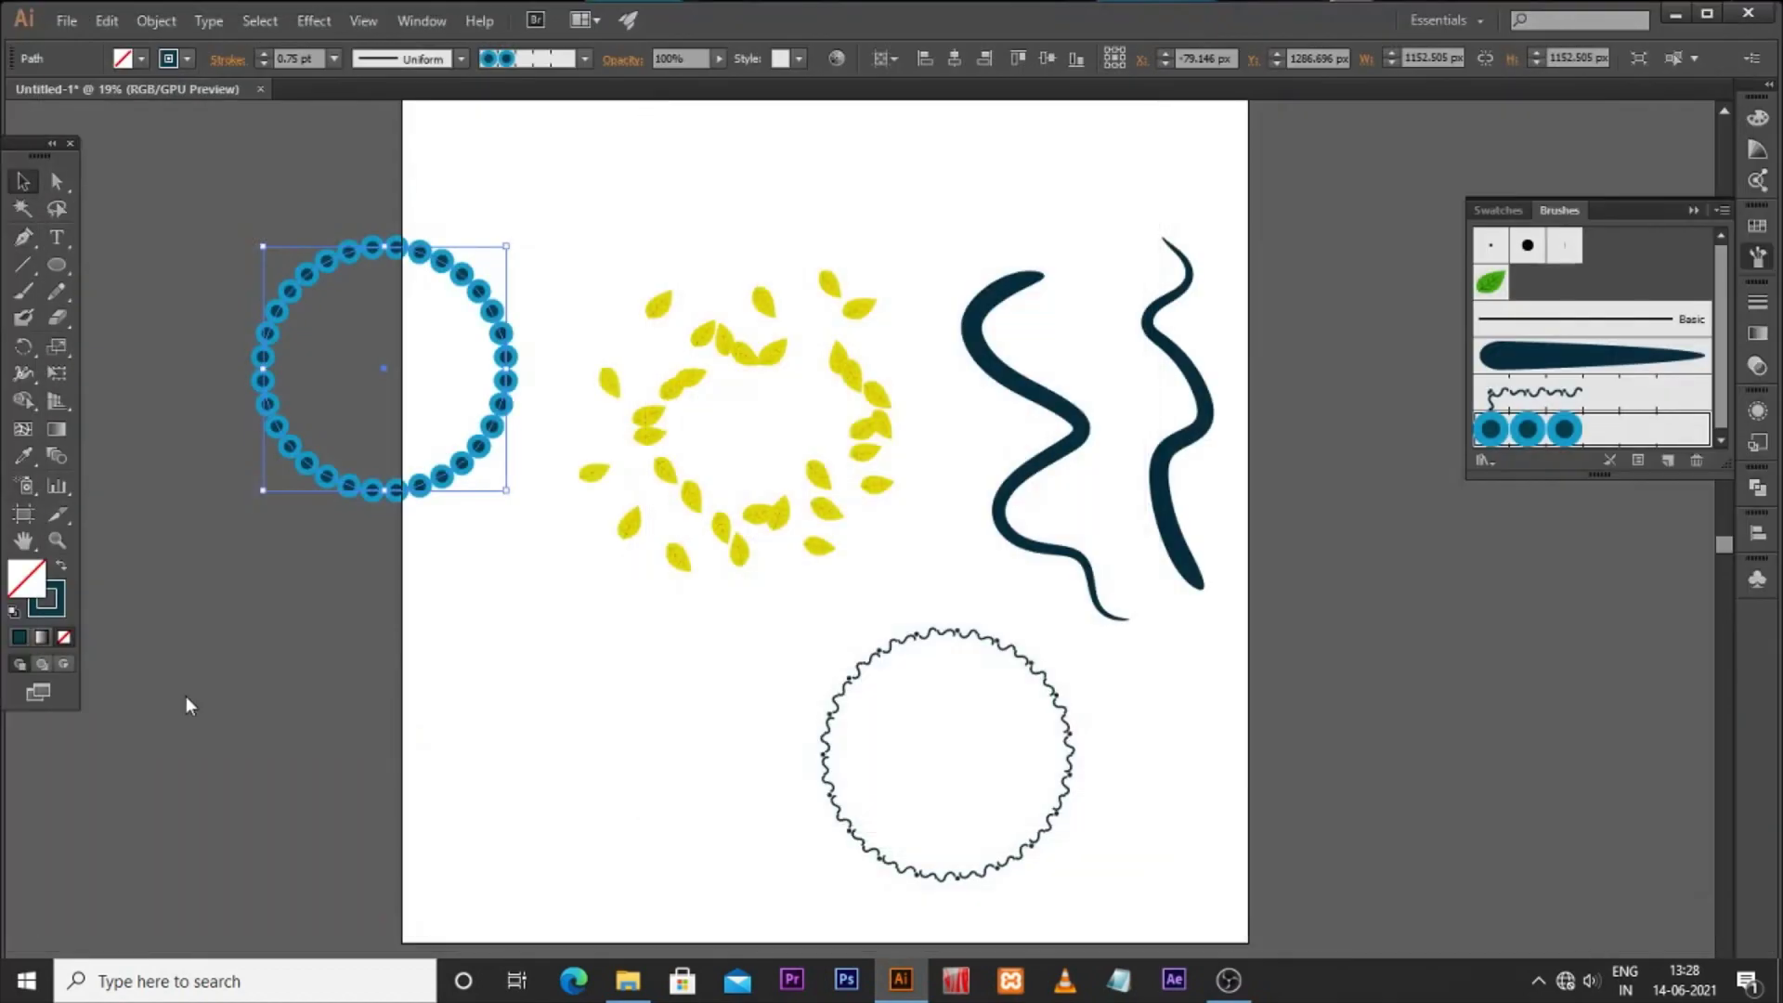
# Step: Deselect the artwork and create a new document with the preset settings
pyautogui.click(591, 682)
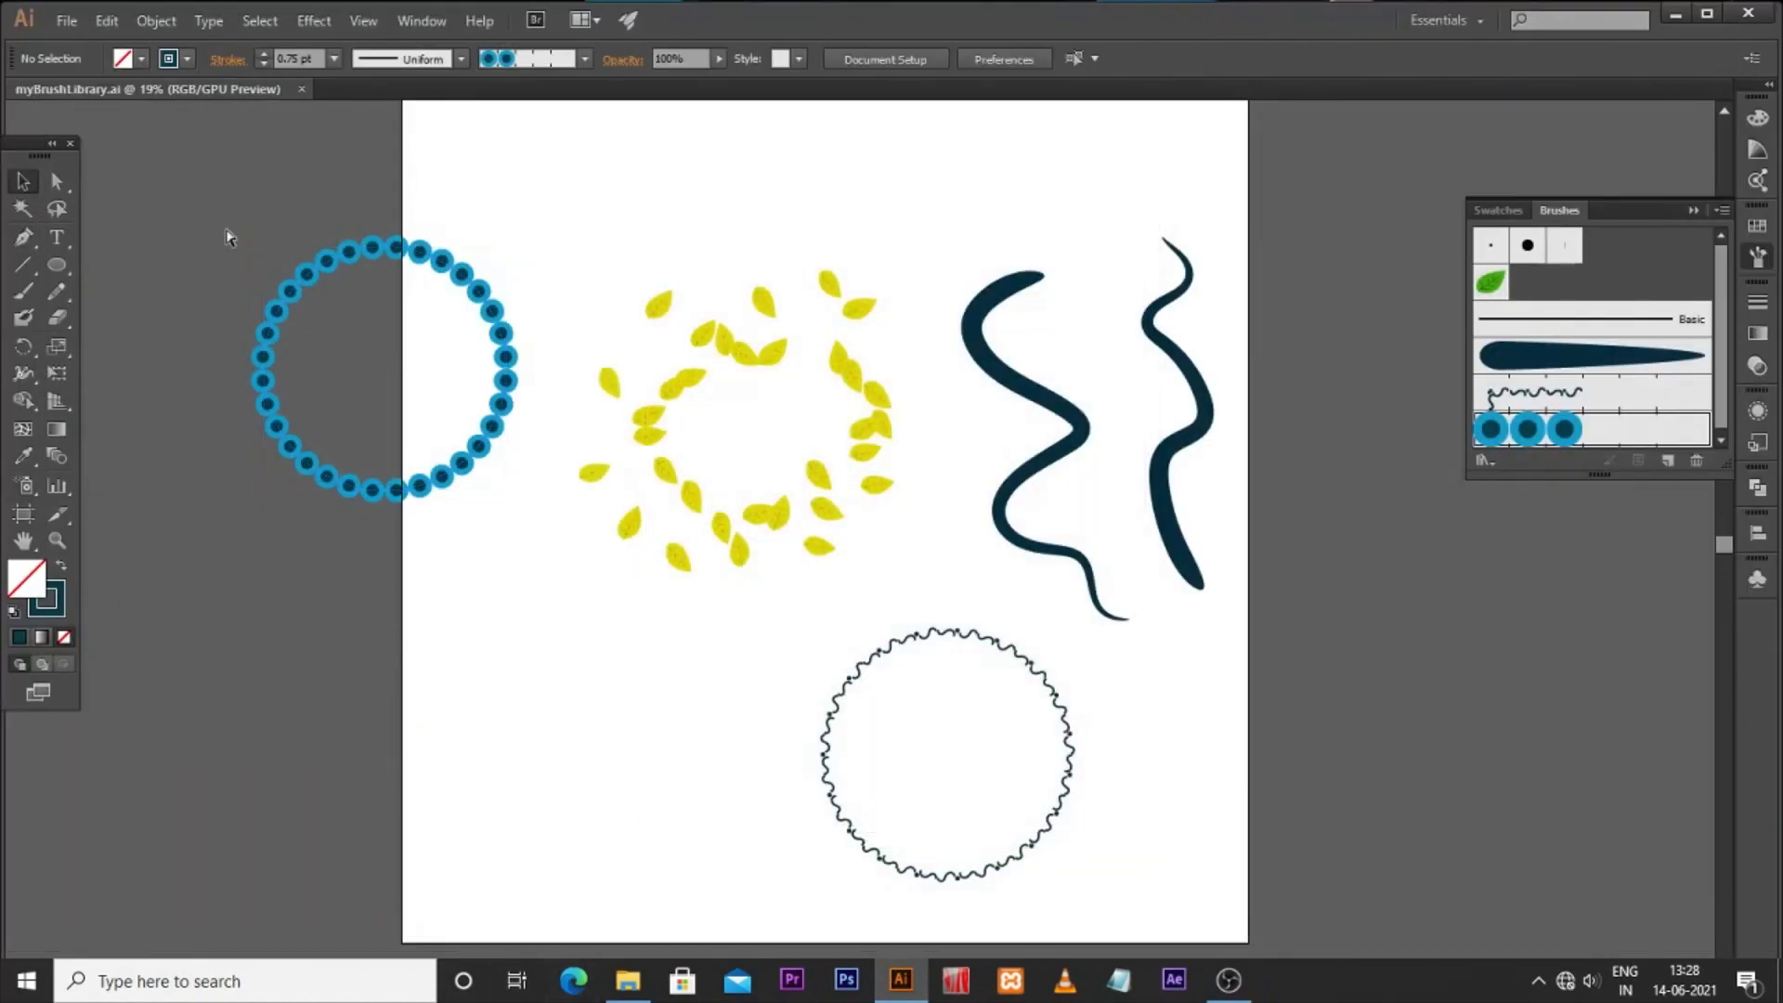
pyautogui.hotkey('ctrl', 'n')
pyautogui.click(1055, 807)
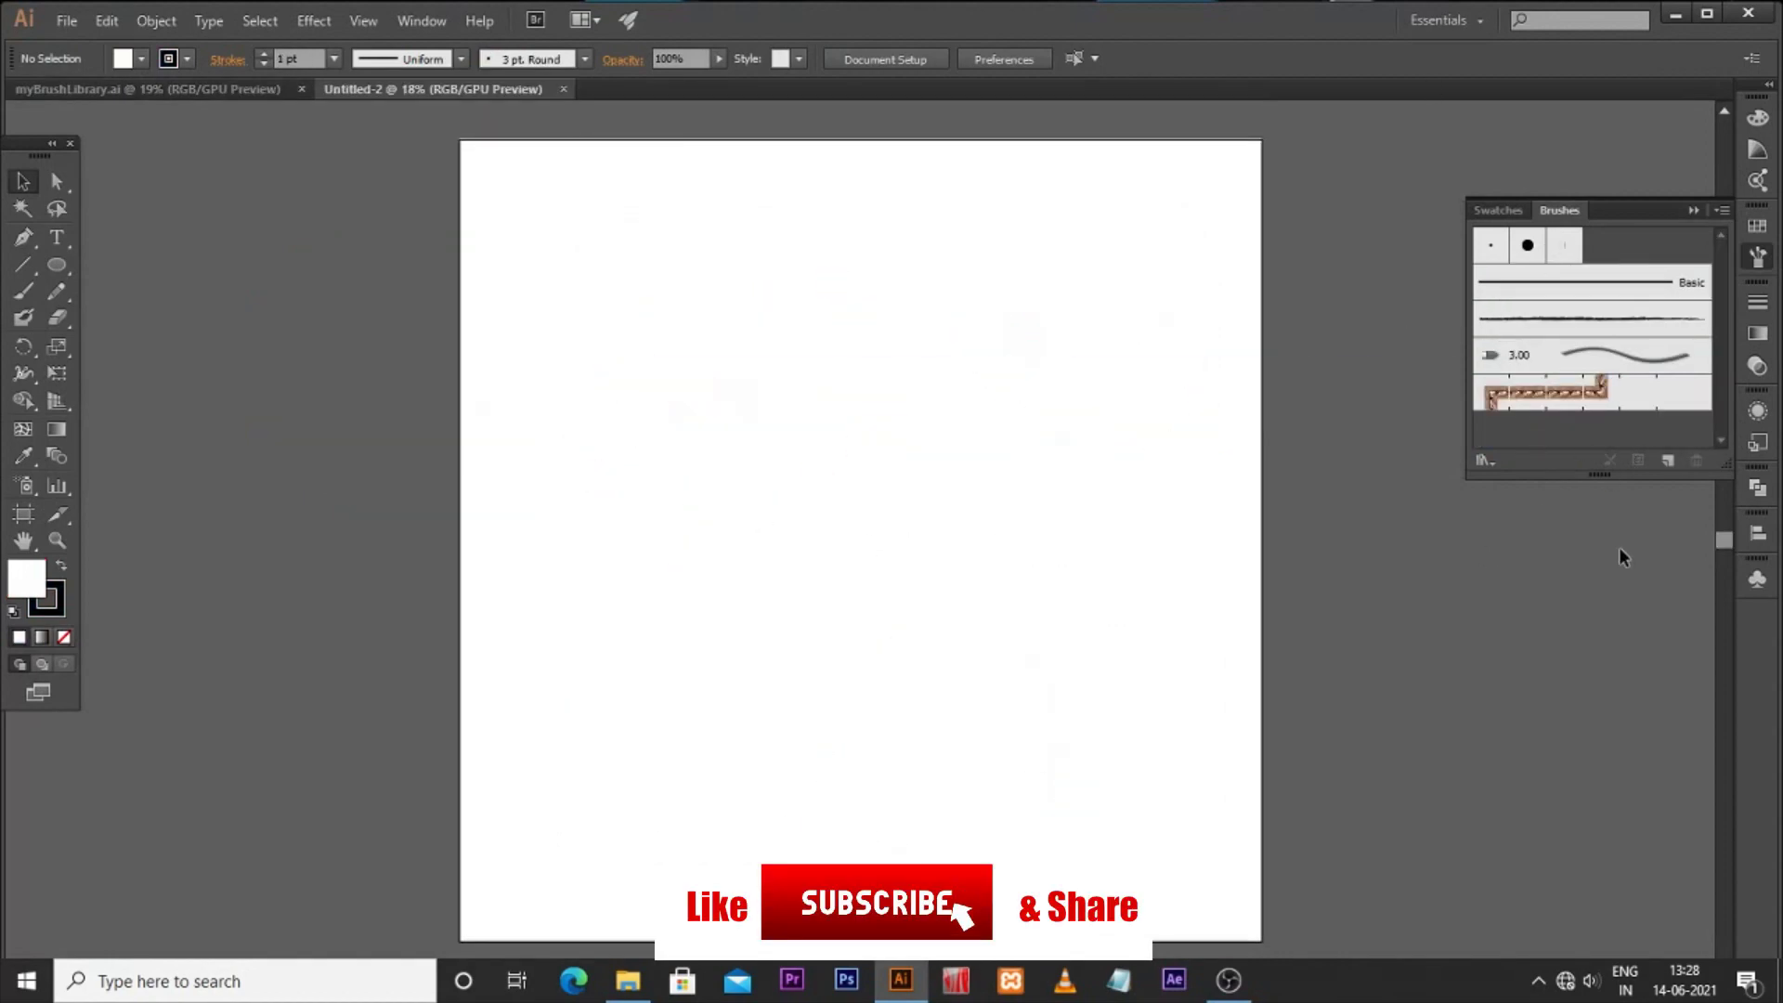
# Step: Load the myBrushLibrary file from the Desktop as a brush library in the new document
pyautogui.click(1490, 461)
pyautogui.click(1535, 749)
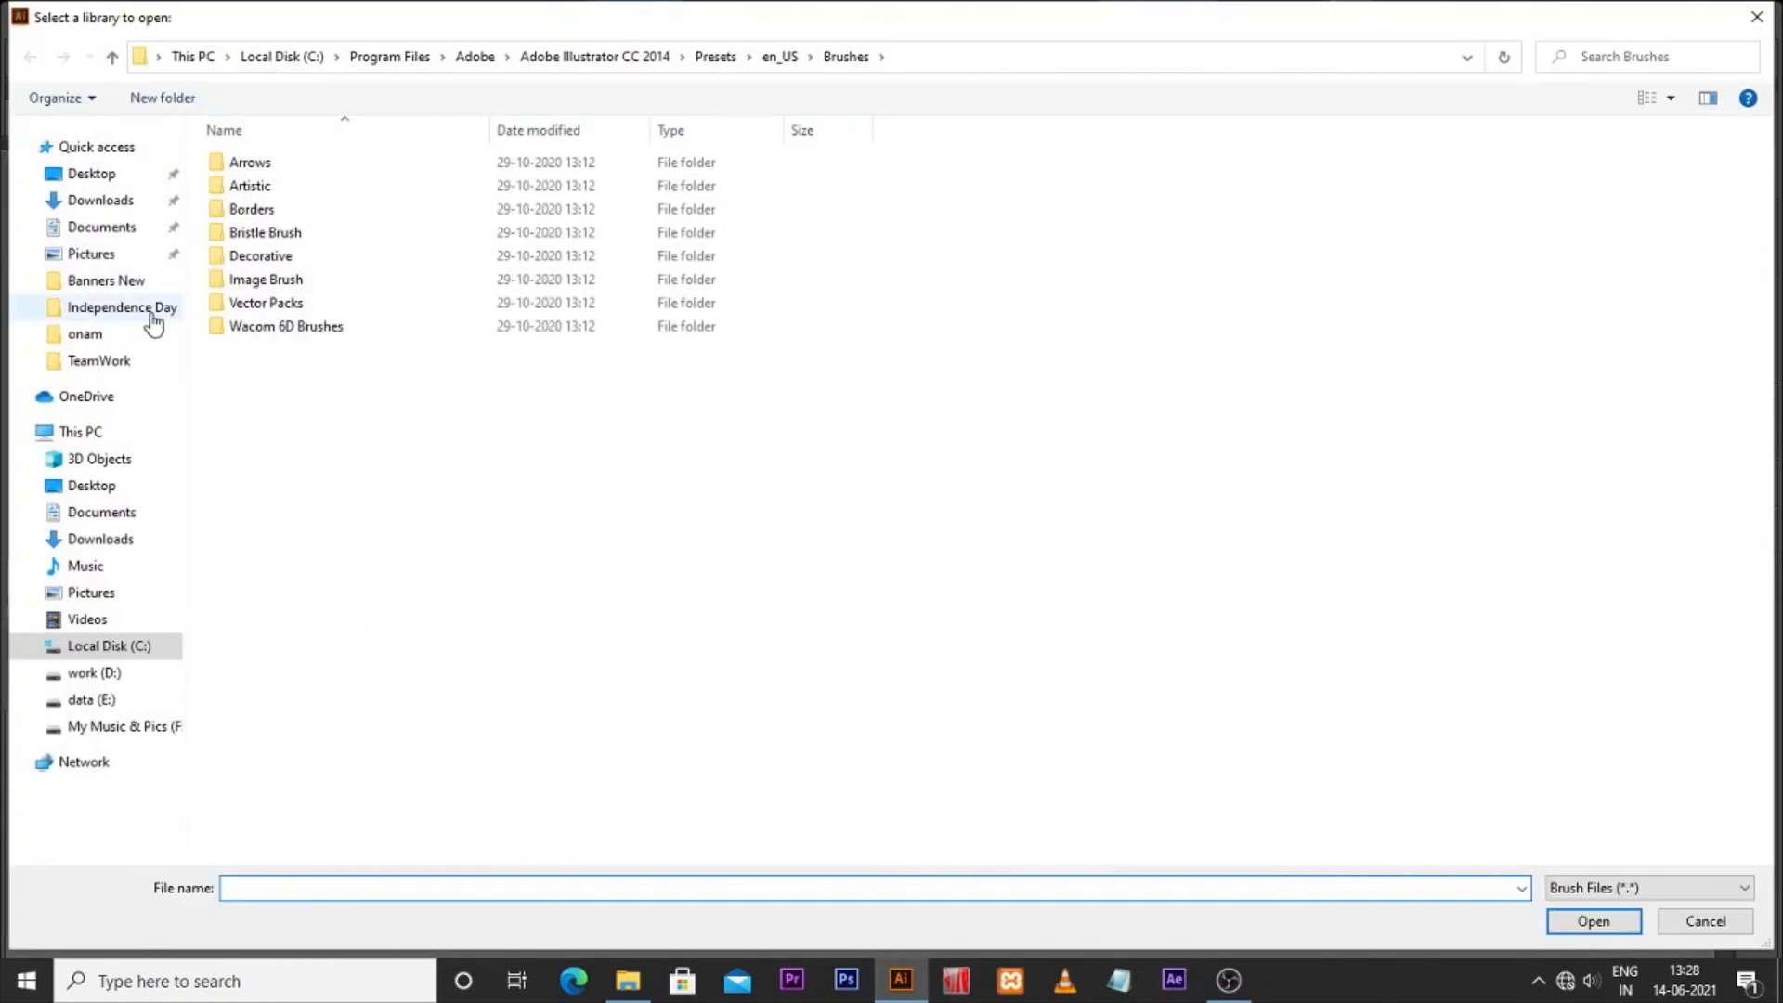
pyautogui.click(88, 175)
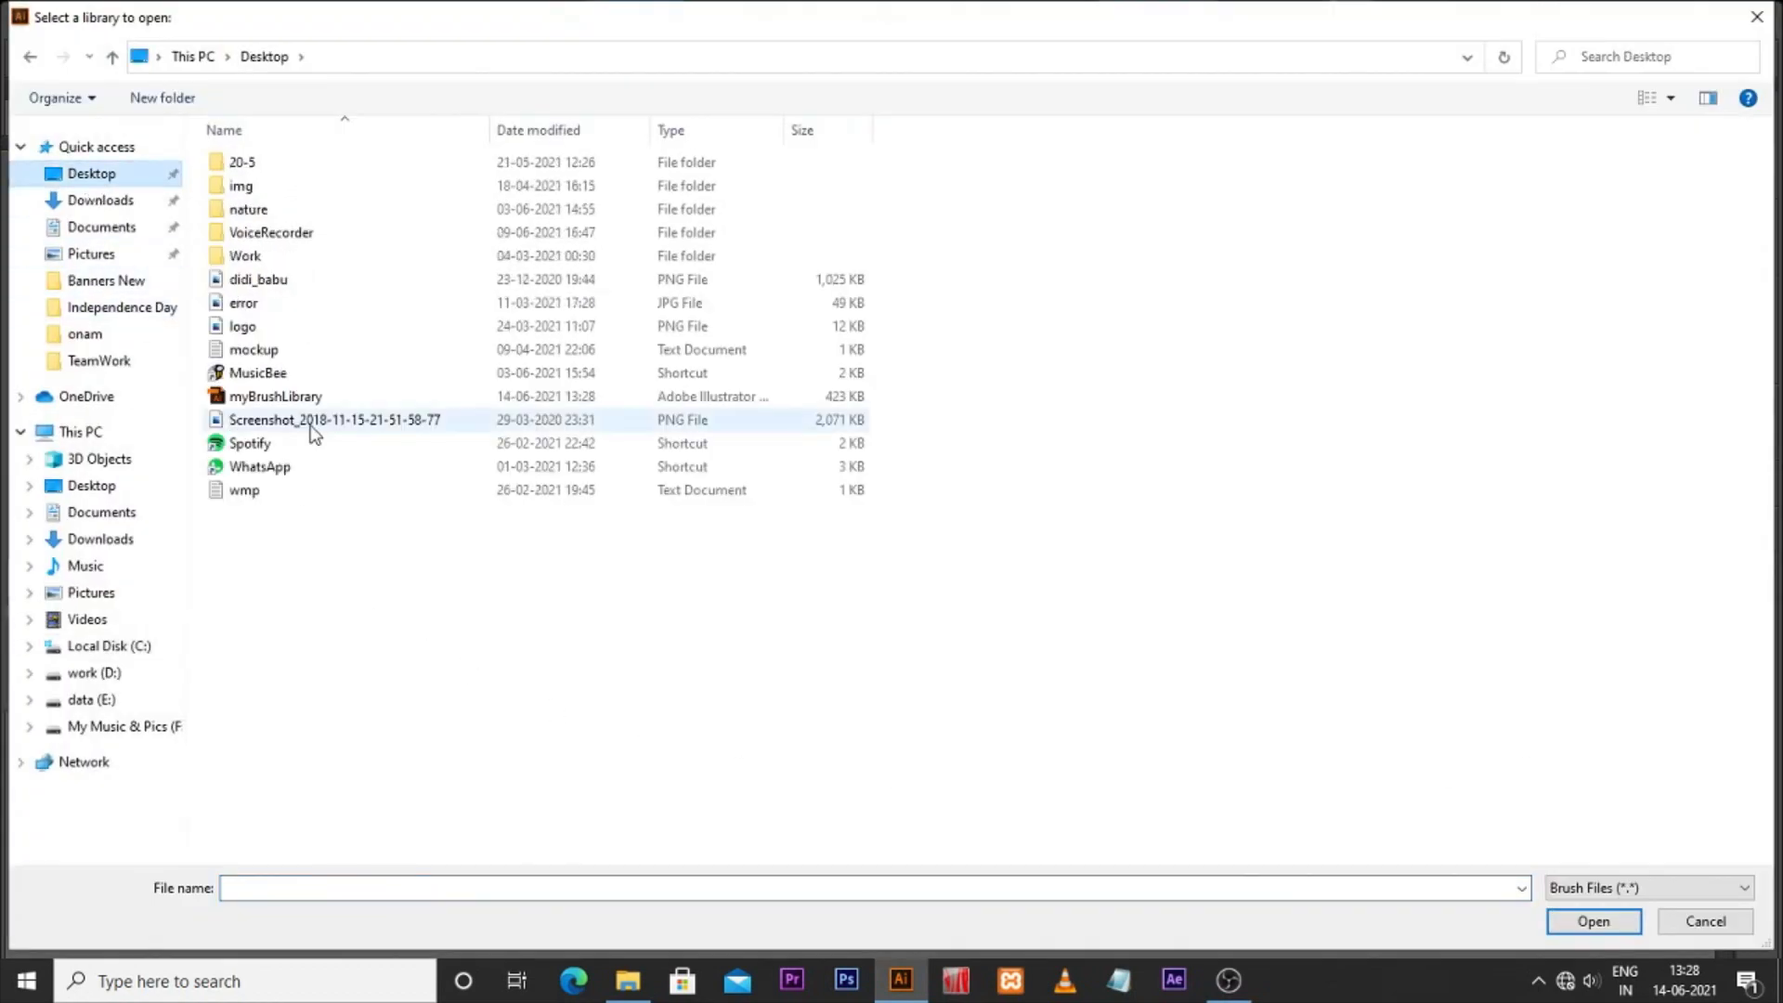
pyautogui.click(286, 403)
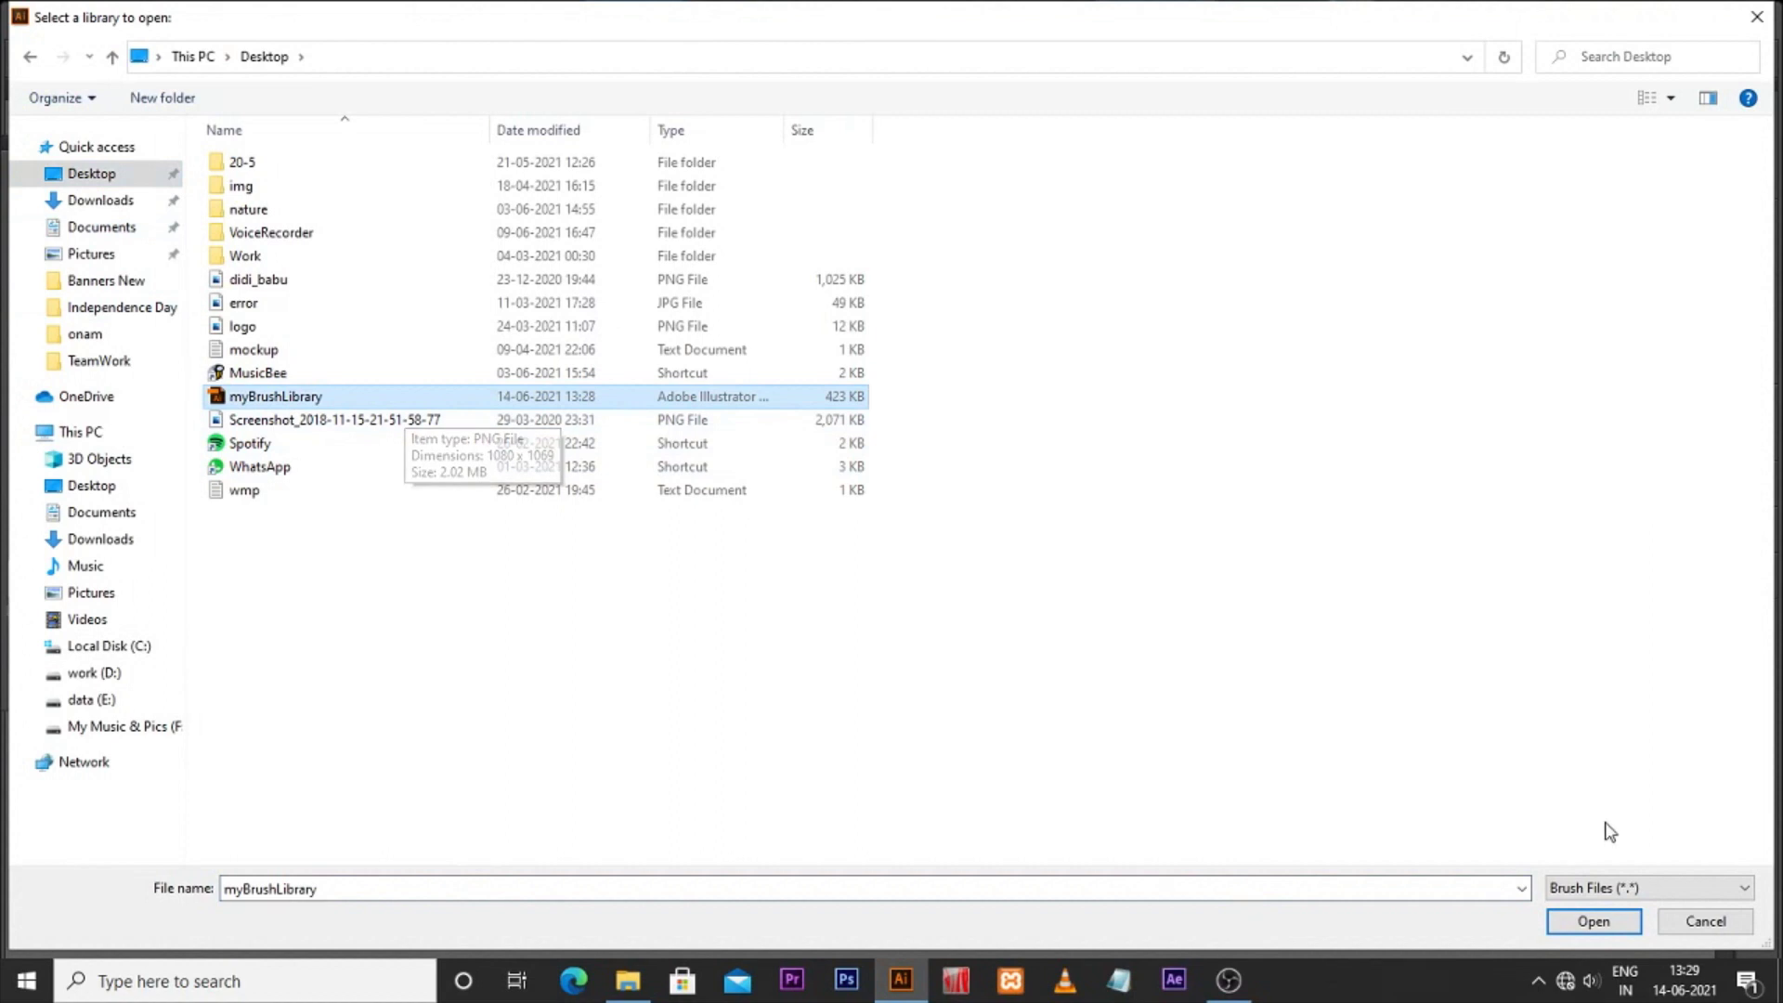
pyautogui.click(1593, 921)
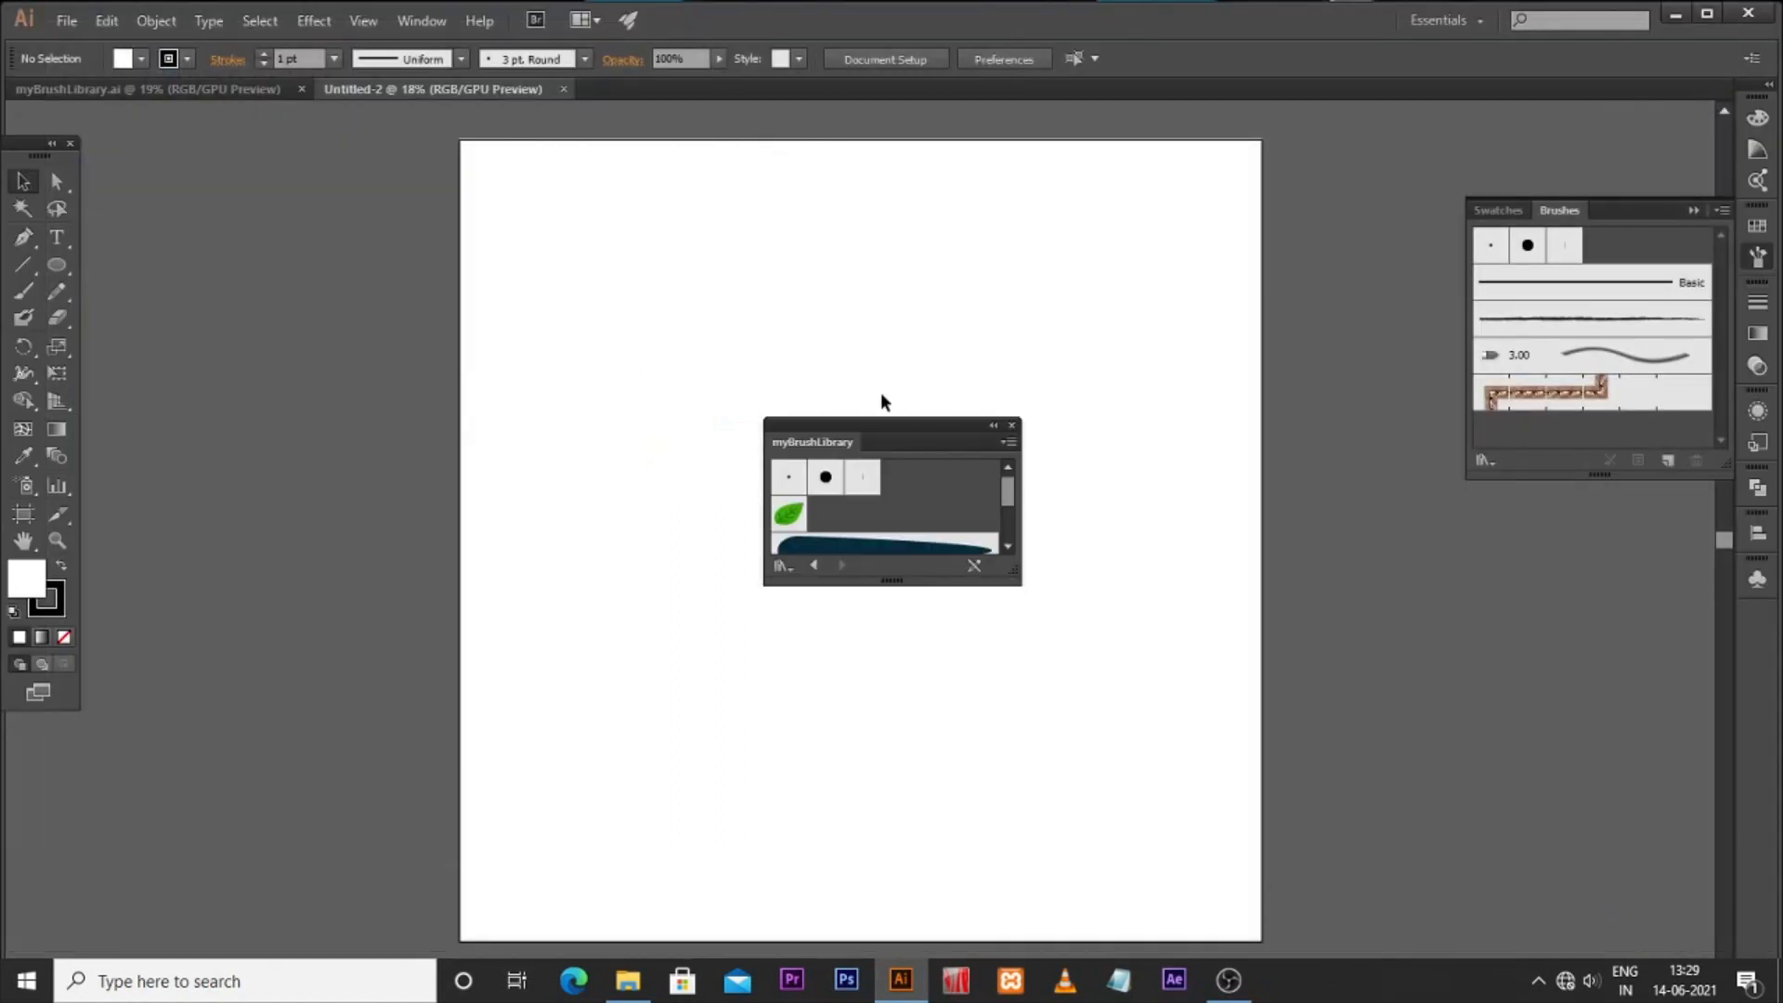
# Step: Enlarge the myBrushLibrary panel until all its brushes fit, and place it over the artboard's upper-right edge
pyautogui.moveTo(899, 429); pyautogui.dragTo(982, 220)
pyautogui.moveTo(1093, 378); pyautogui.dragTo(1127, 598)
pyautogui.moveTo(993, 243)
pyautogui.mouseDown()
pyautogui.moveTo(1262, 215)
pyautogui.moveTo(1279, 194)
pyautogui.mouseUp()
# Step: Draw a circle about 1944 px in diameter, try the library's pattern and art brushes on it, and finally apply the leaf scatter brush
pyautogui.click(57, 264)
pyautogui.moveTo(556, 287); pyautogui.dragTo(947, 612)
pyautogui.click(1160, 384)
pyautogui.click(1204, 338)
pyautogui.click(1228, 307)
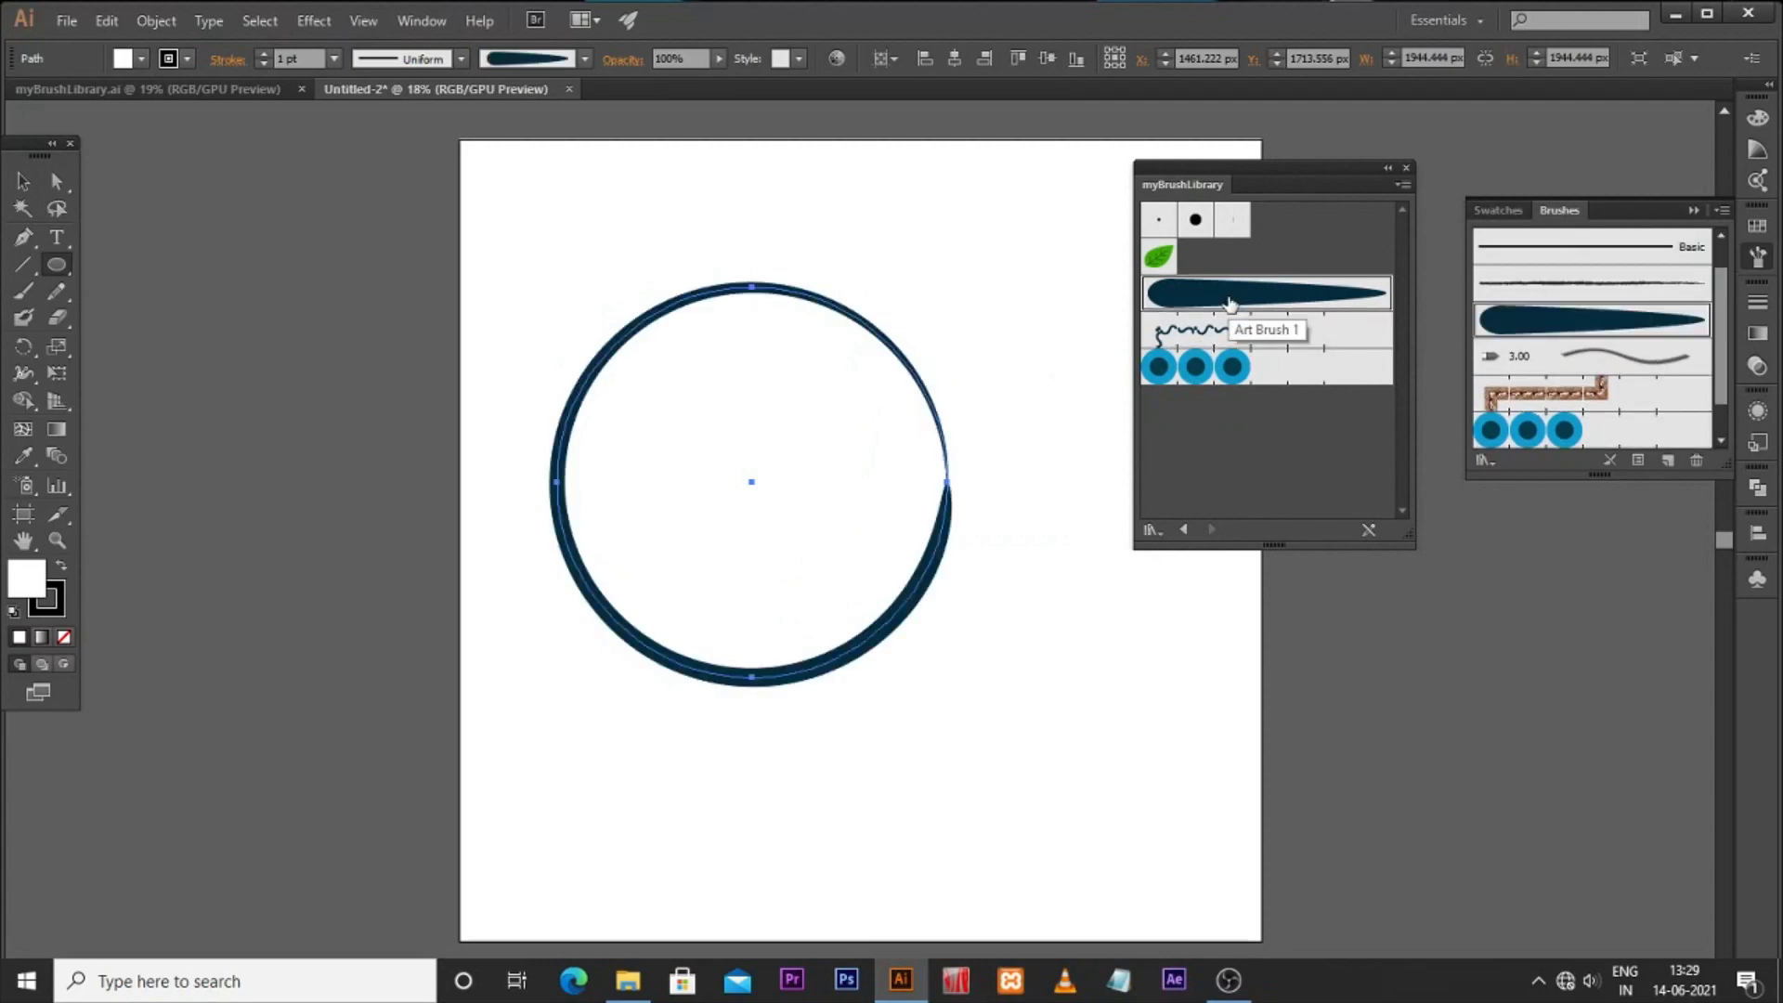
pyautogui.click(1168, 258)
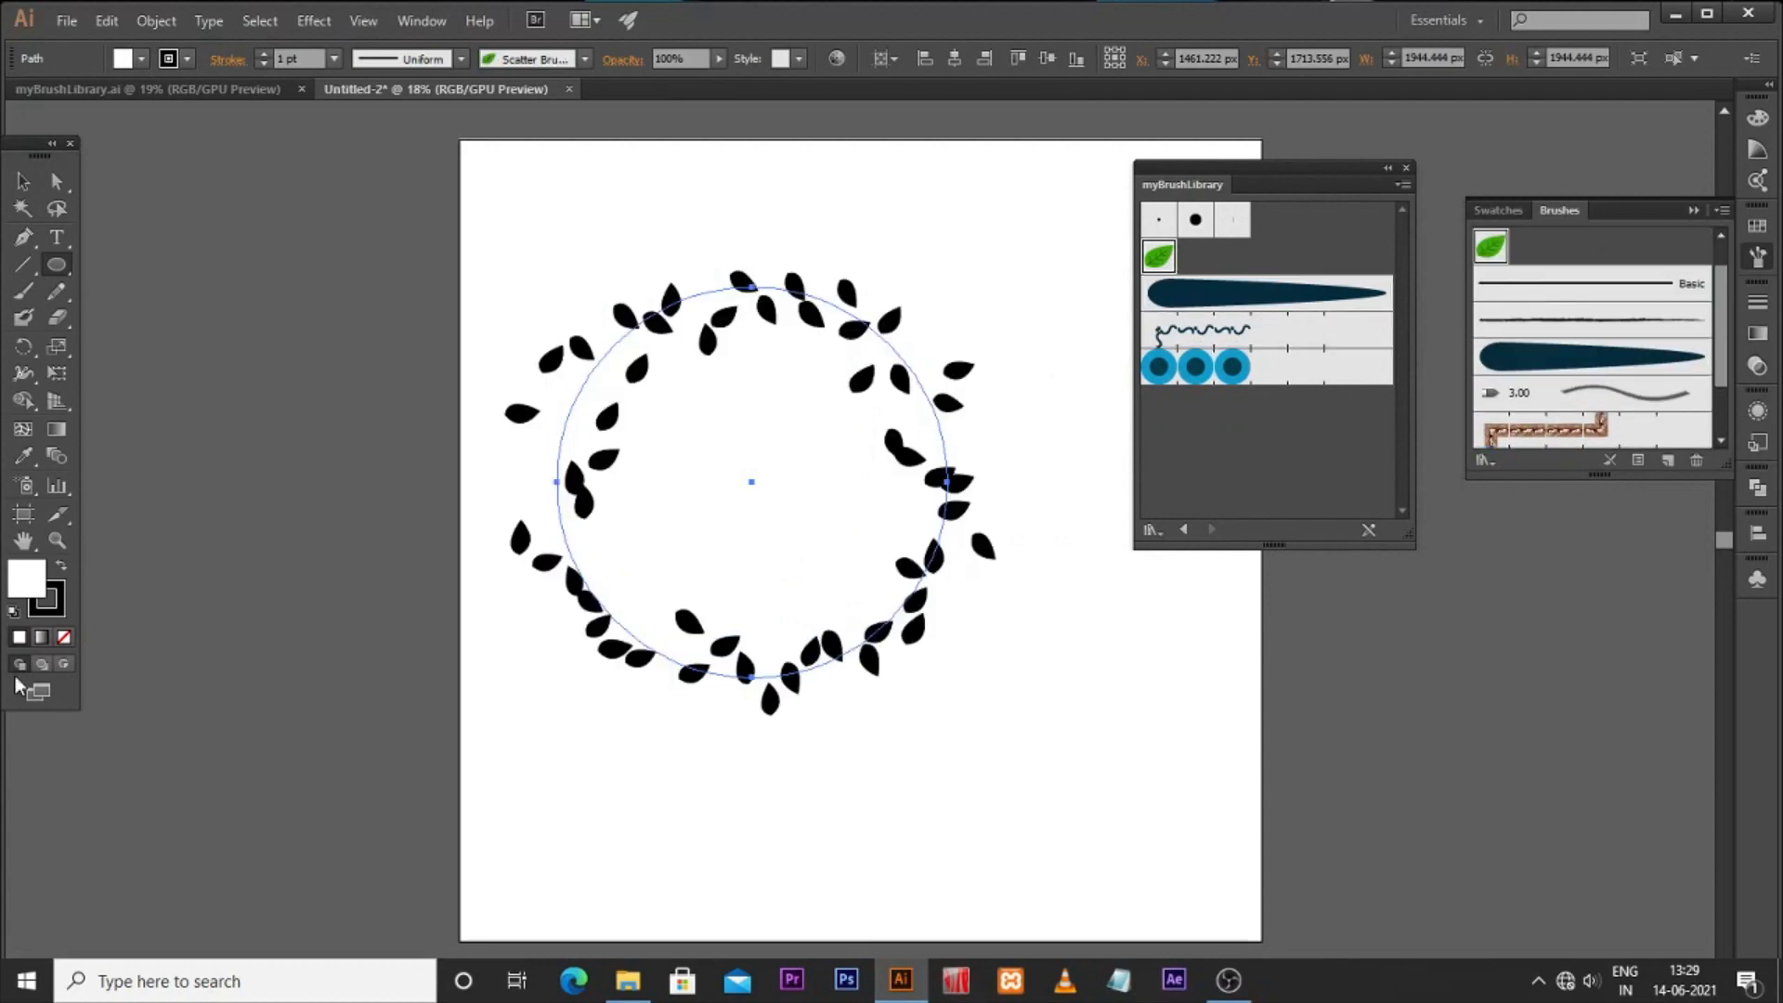
# Step: Set the leaf wreath's stroke colour to blue 229DD3
pyautogui.doubleClick(58, 610)
pyautogui.write('229DD3')
pyautogui.click(1536, 273)
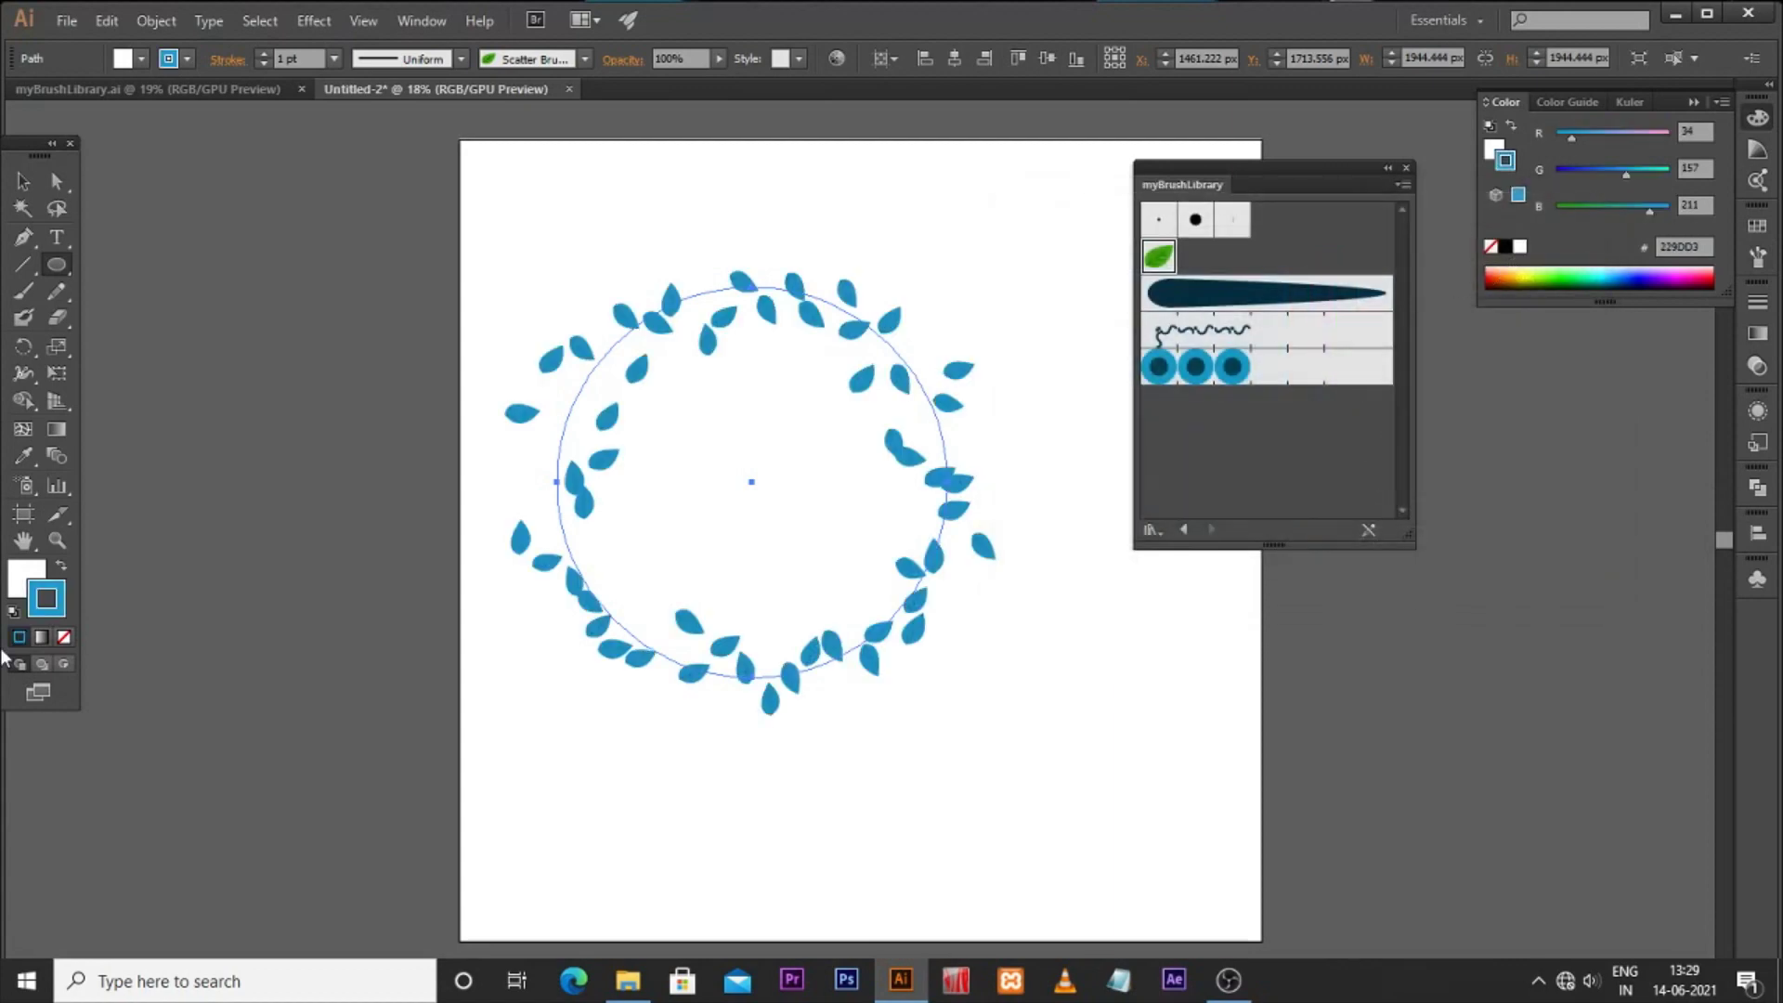
# Step: Change the leaf wreath's stroke colour to light aqua 9DFCF0 and deselect the artwork
pyautogui.doubleClick(51, 615)
pyautogui.moveTo(1323, 493); pyautogui.dragTo(1323, 413)
pyautogui.click(1126, 285)
pyautogui.moveTo(1126, 285); pyautogui.dragTo(1117, 267)
pyautogui.click(1562, 272)
pyautogui.click(23, 181)
pyautogui.click(286, 326)
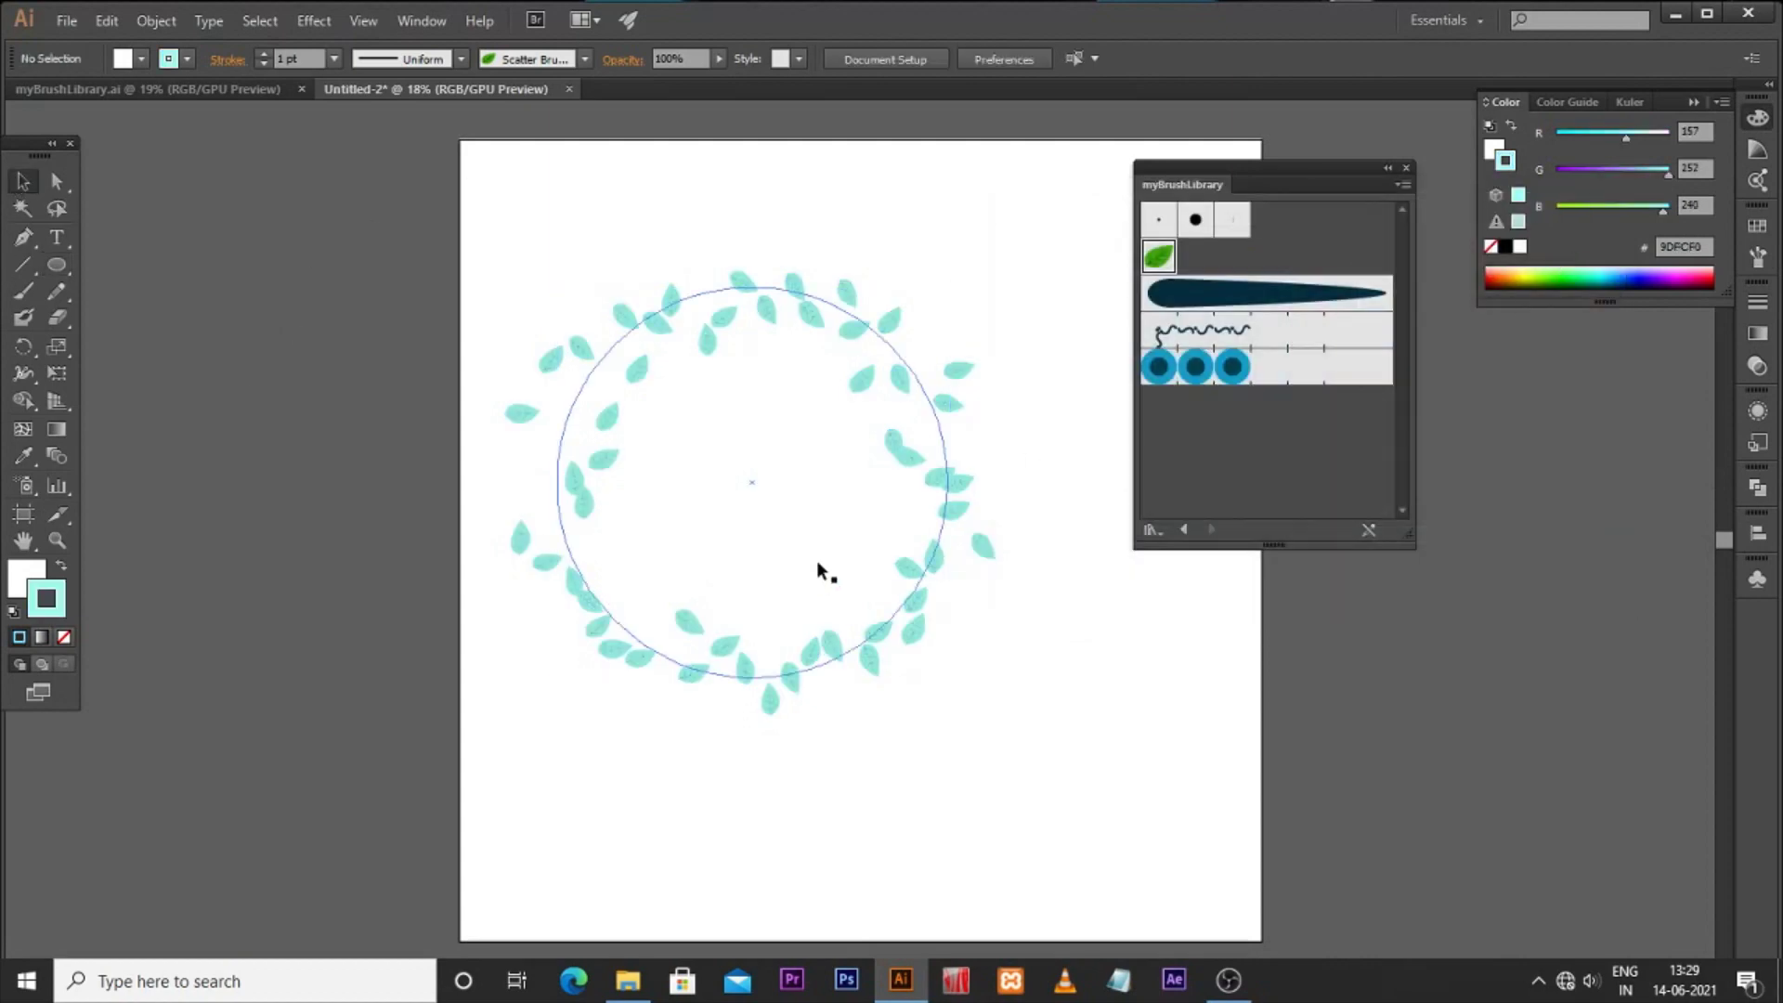